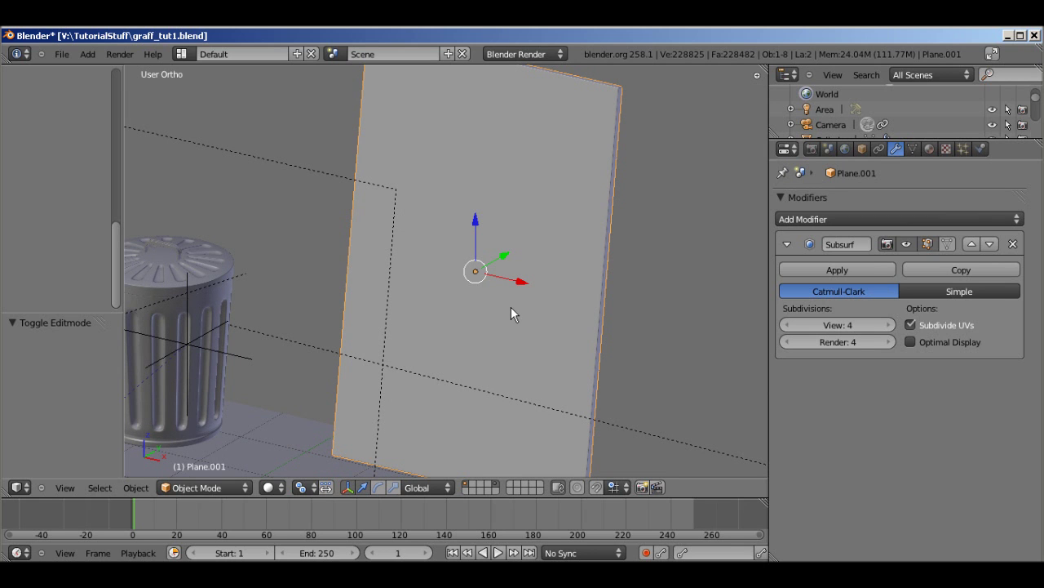
Add a Displace modifier to the plywood board after its Subsurf modifier
middle_click_drag(499, 224, 564, 227)
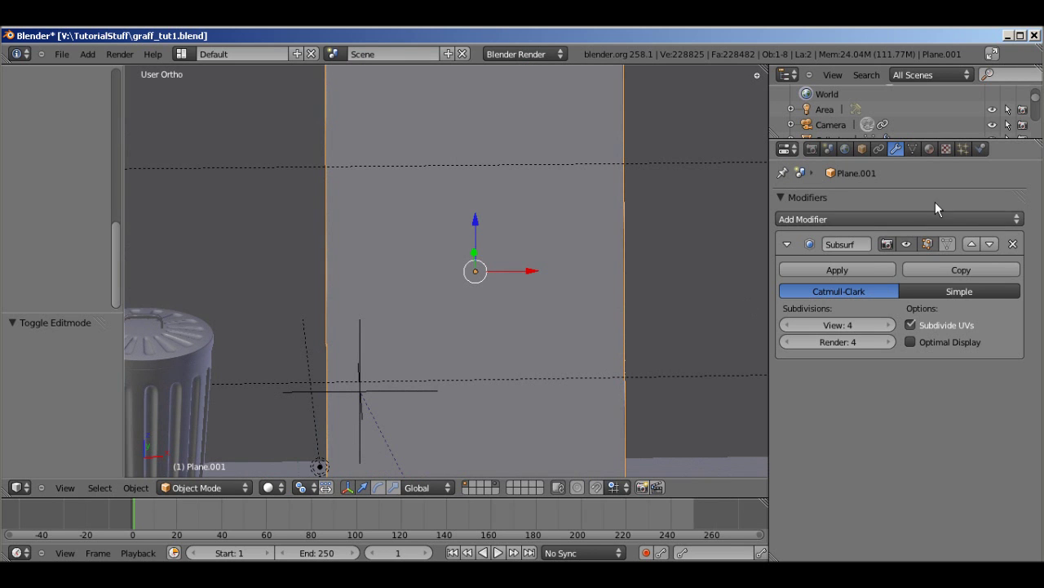
left_click(889, 214)
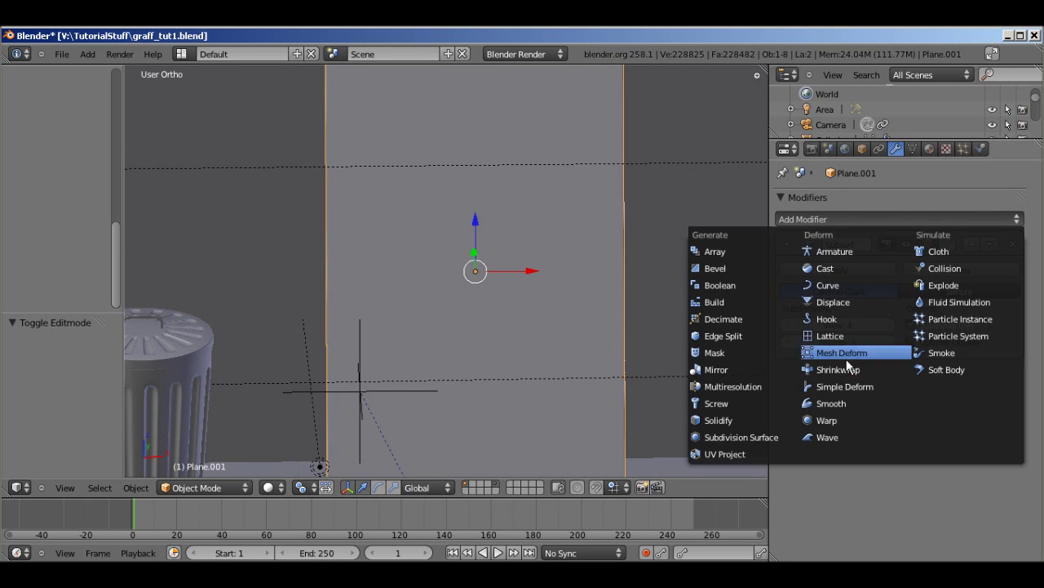
left_click(859, 301)
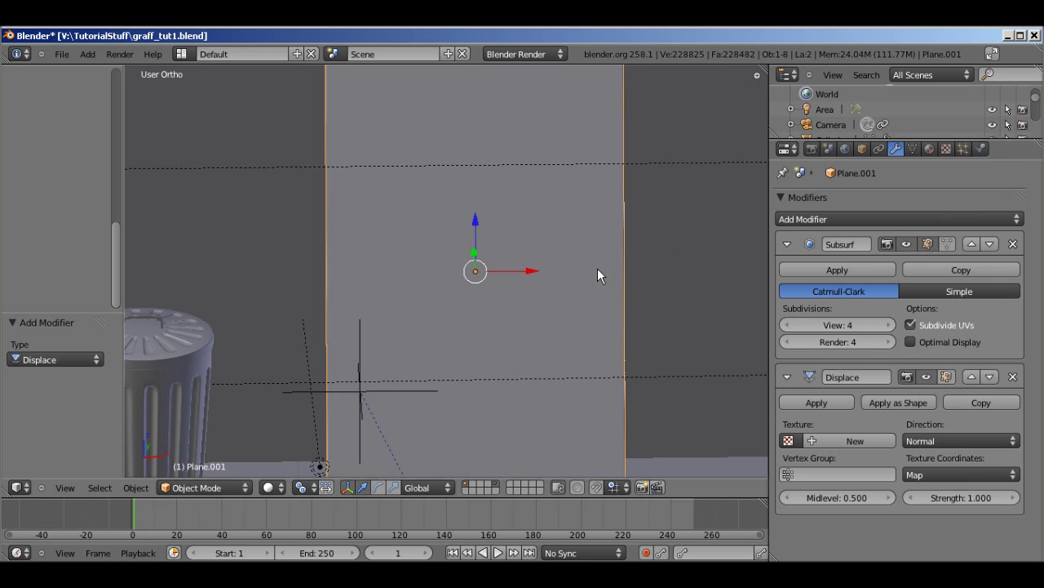
middle_click_drag(601, 275, 563, 290)
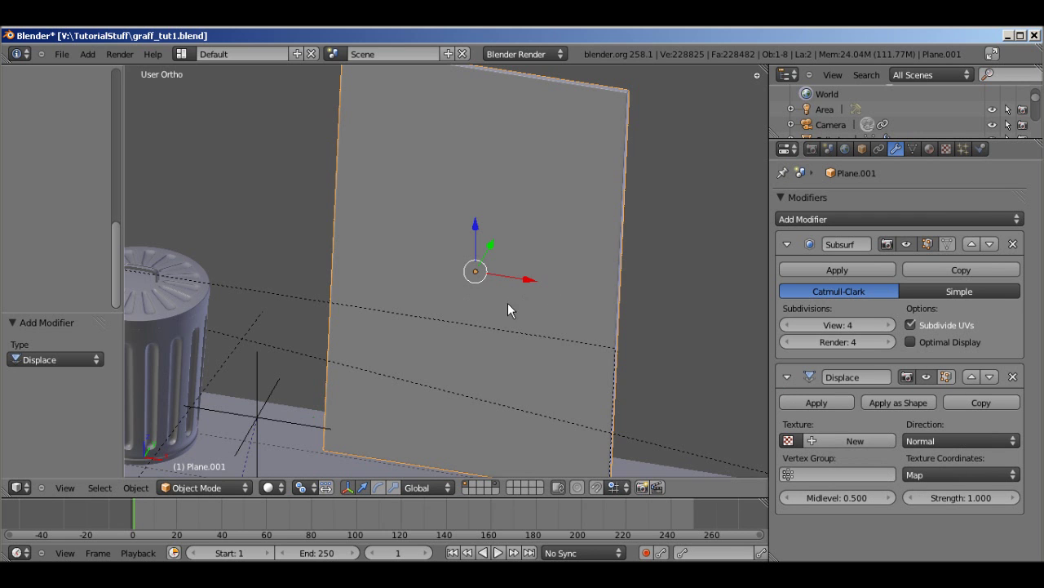
middle_click_drag(547, 243, 471, 259)
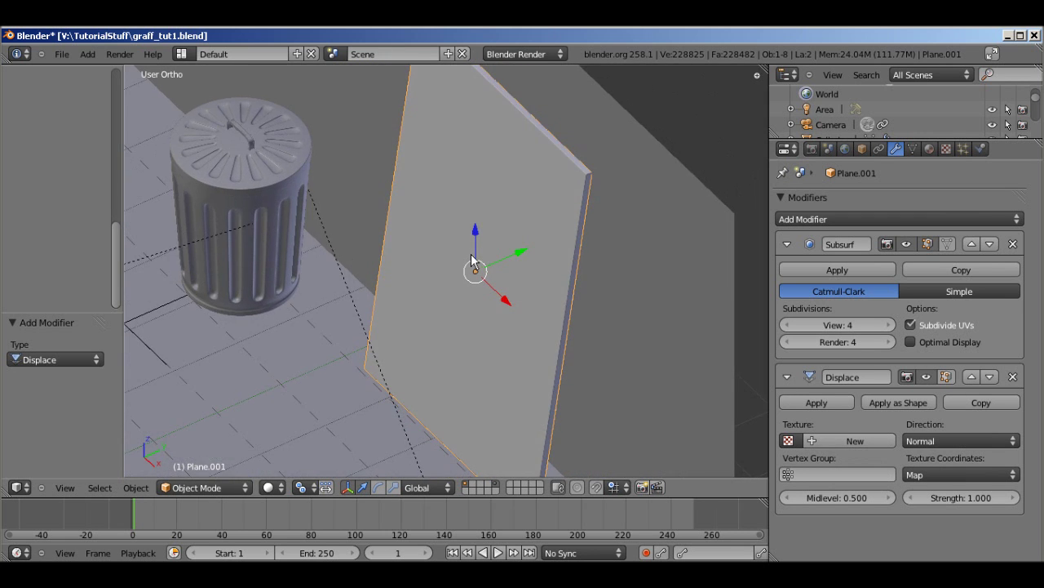
middle_click_drag(532, 325, 571, 351)
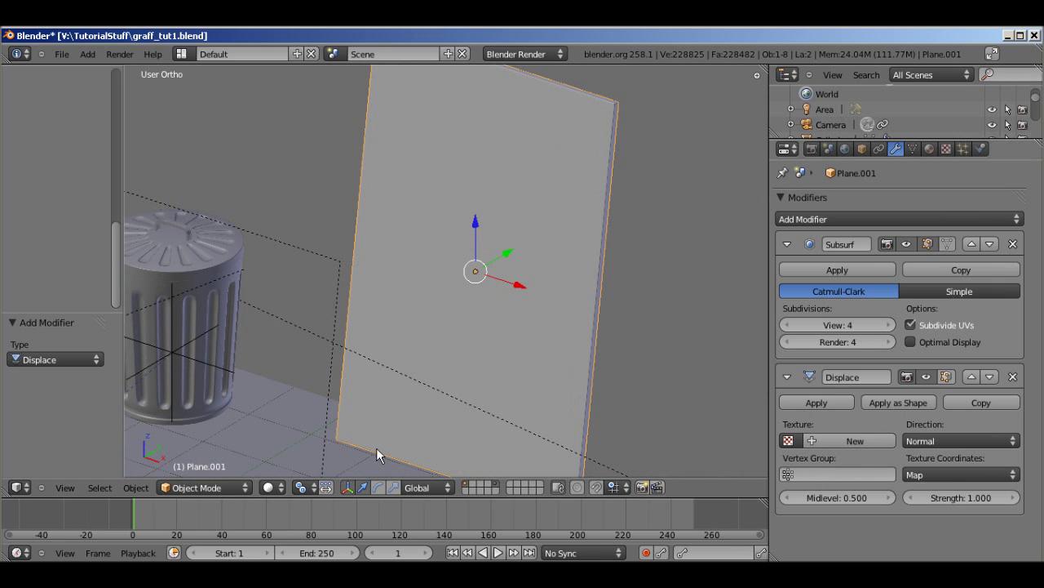
middle_click_drag(470, 305, 509, 292)
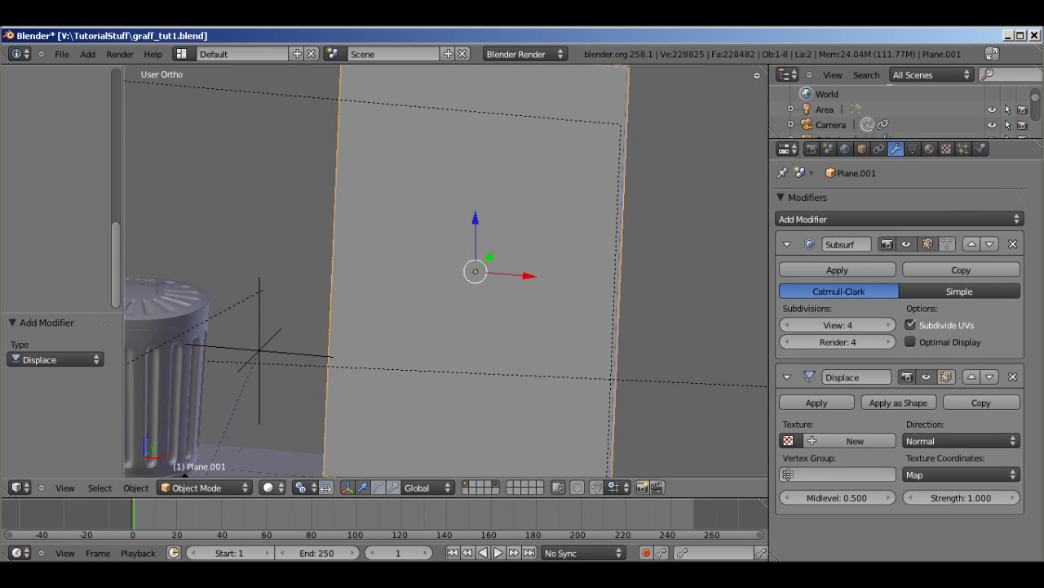
Switch to GIMP and desaturate the PlywoodNew_2.jpg plywood image using the Luminosity shade of gray
key("F12")
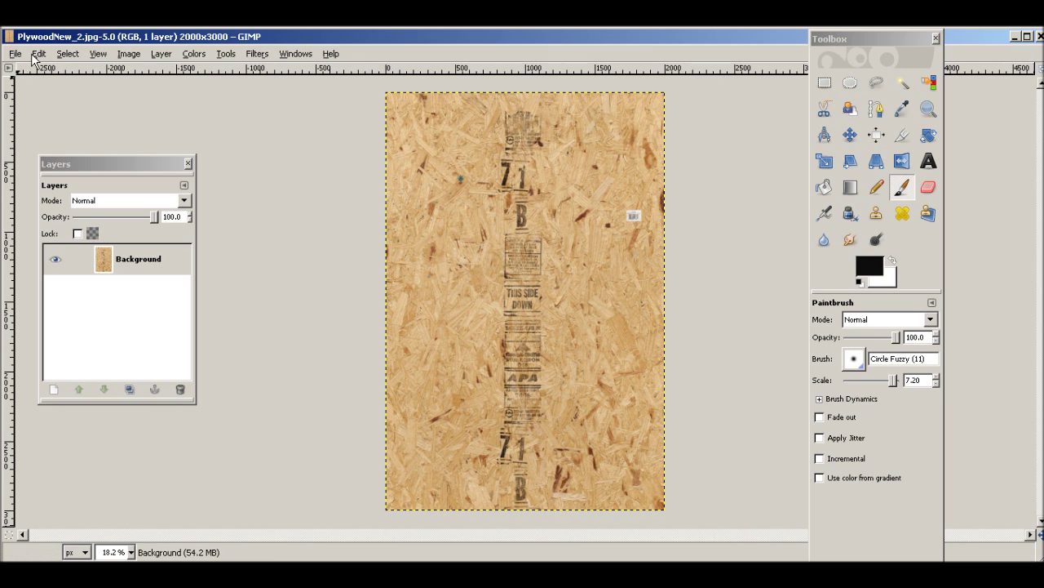
left_click(136, 54)
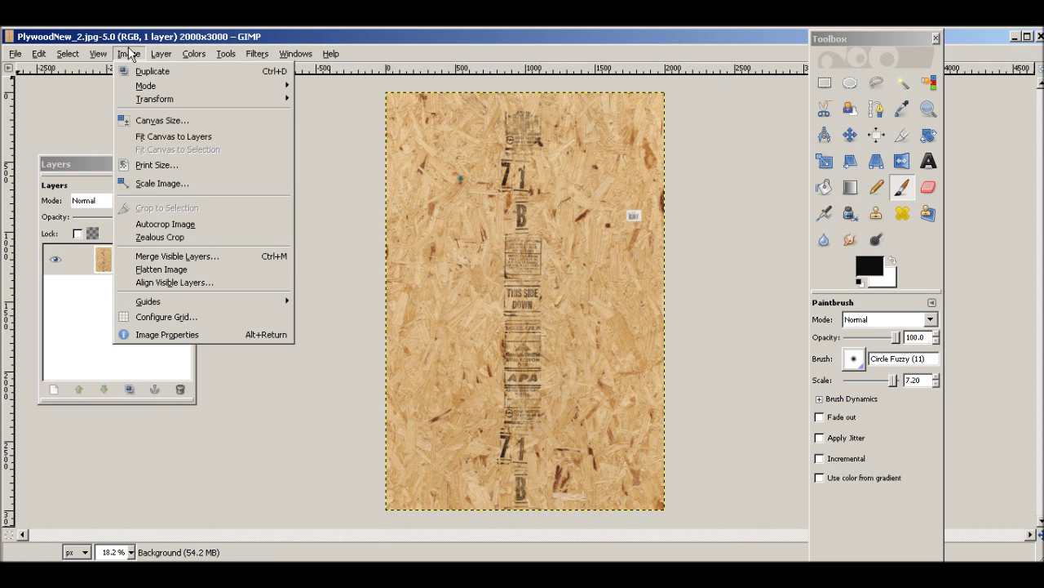
mouse_move(193, 54)
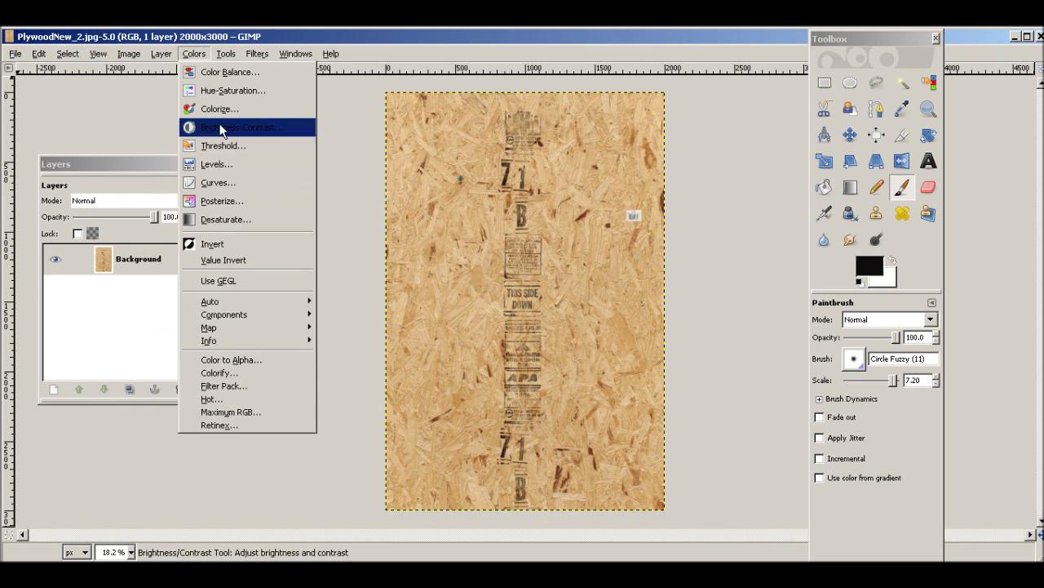
left_click(214, 217)
left_click(593, 210)
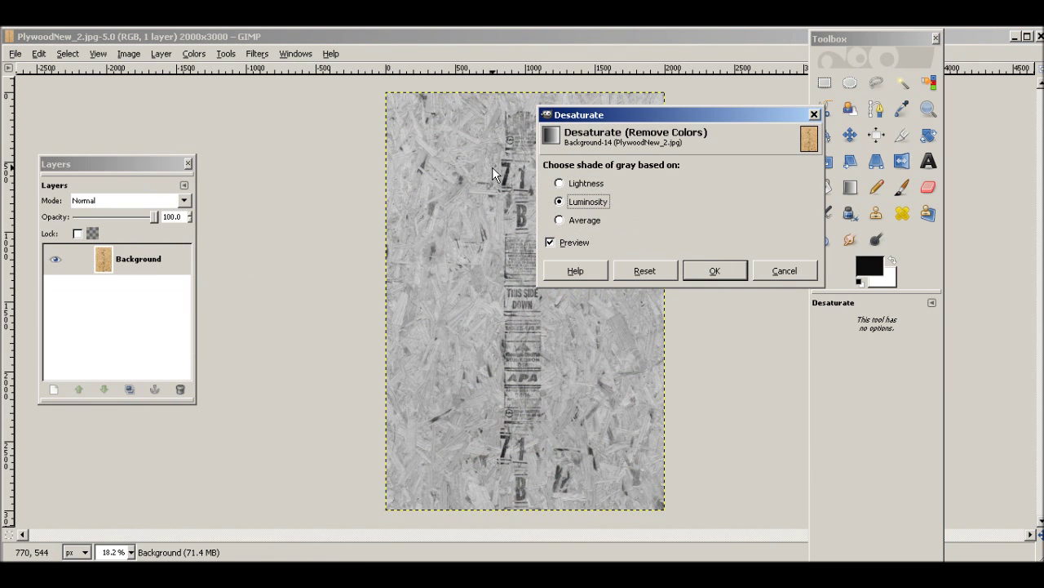
left_click(737, 273)
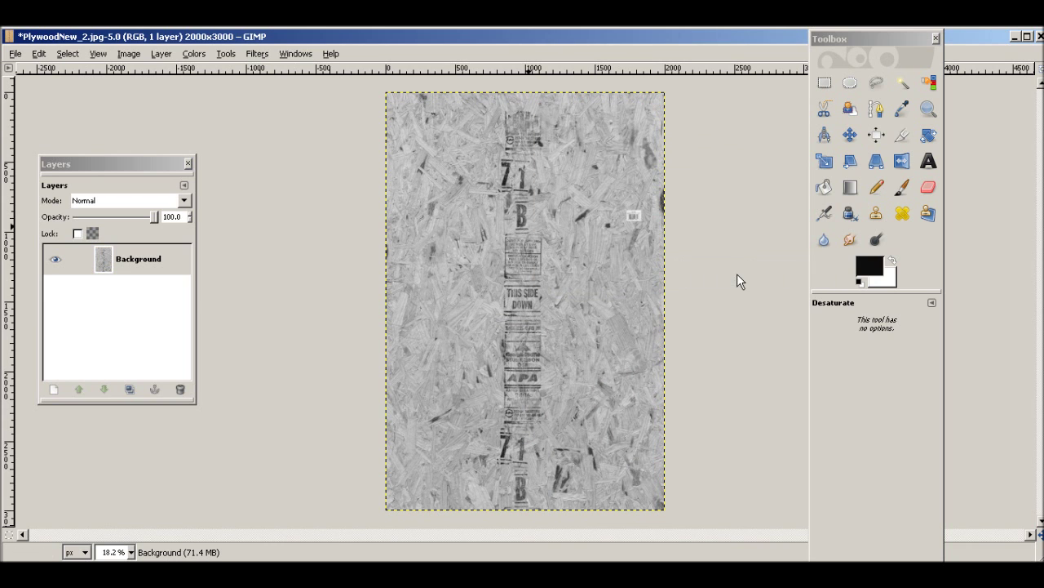
Adjust the gray plywood image to a contrast of 127 and a brightness of -47
left_click(193, 54)
left_click(253, 135)
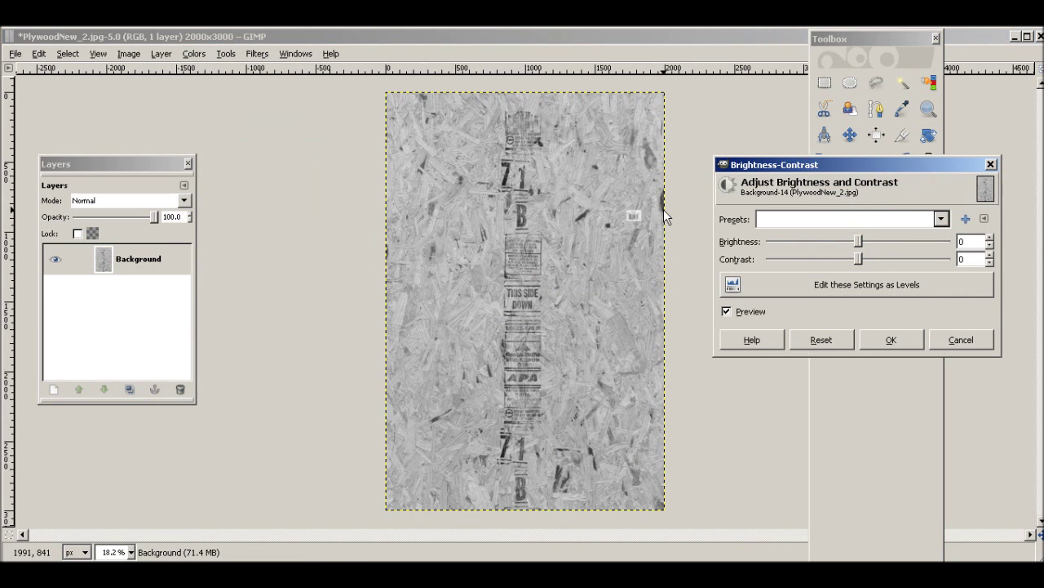
left_click_drag(859, 259, 950, 259)
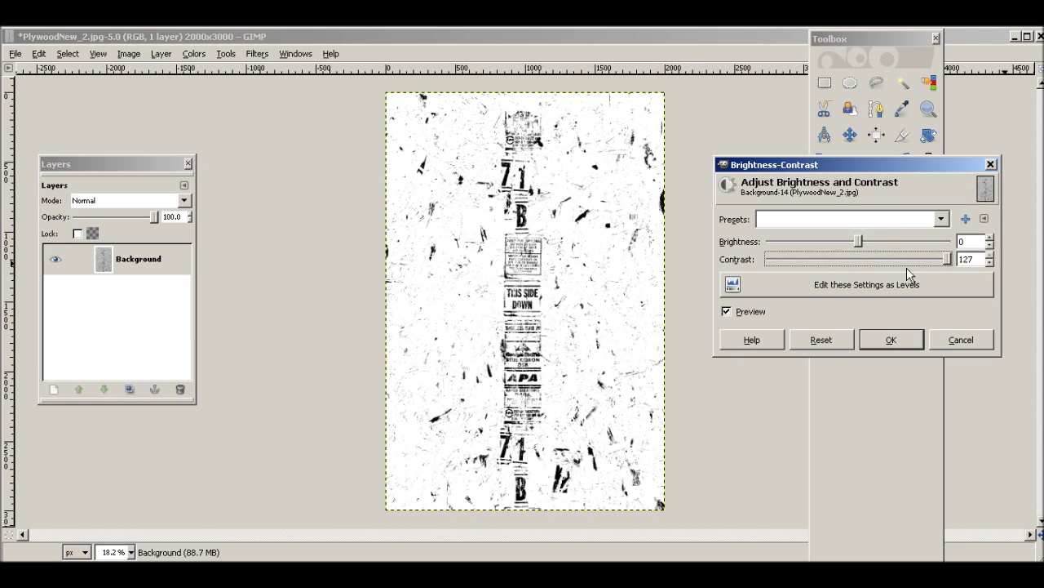
left_click_drag(862, 245, 807, 237)
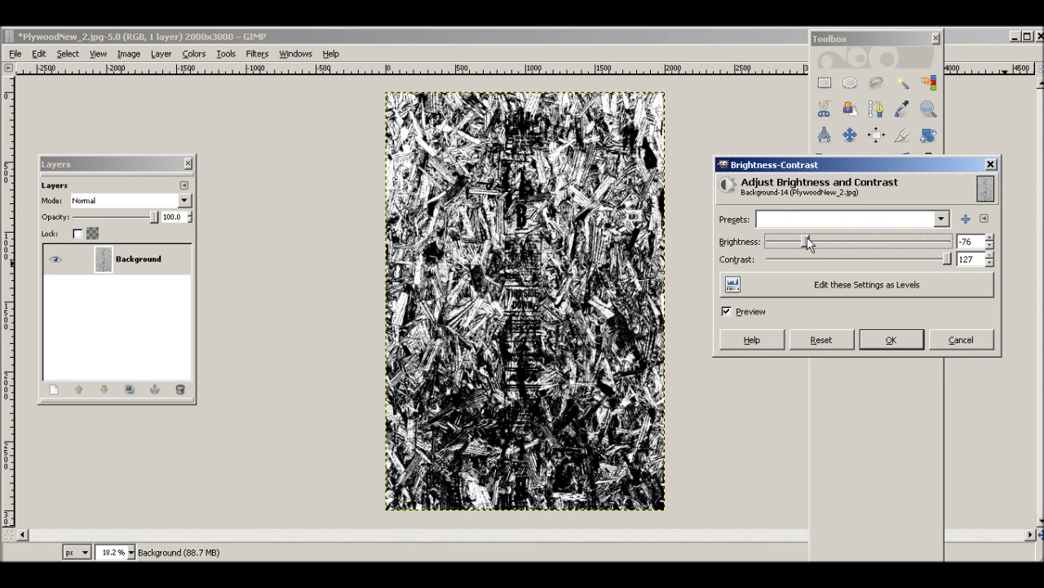
left_click_drag(807, 237, 830, 235)
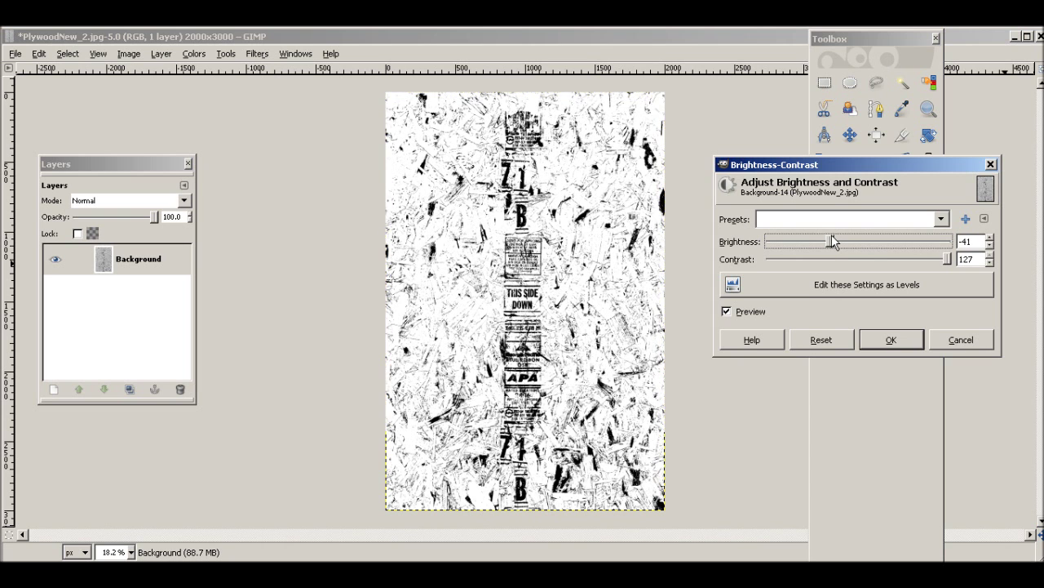
left_click_drag(832, 234, 827, 234)
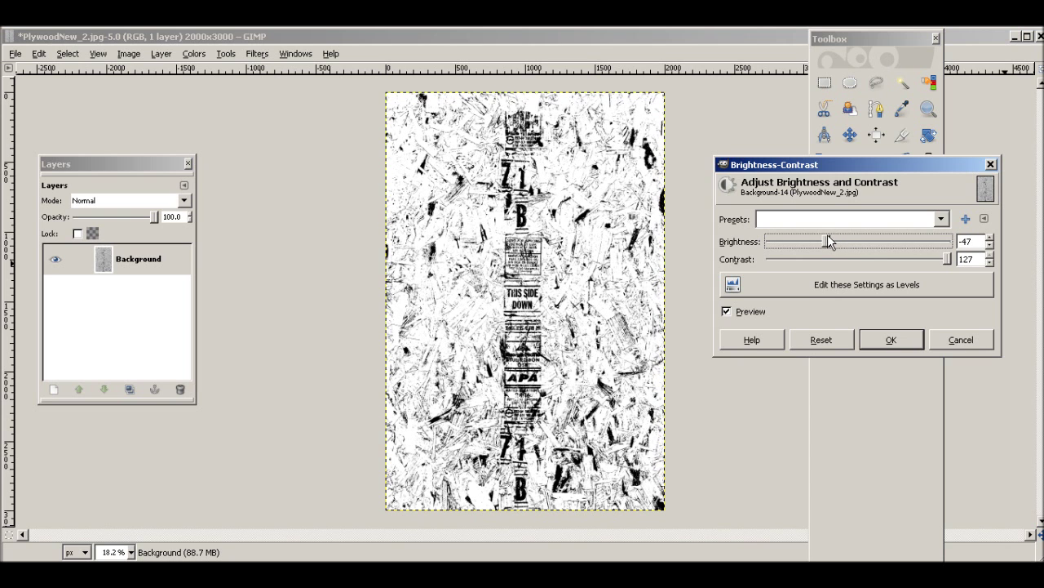
left_click(915, 341)
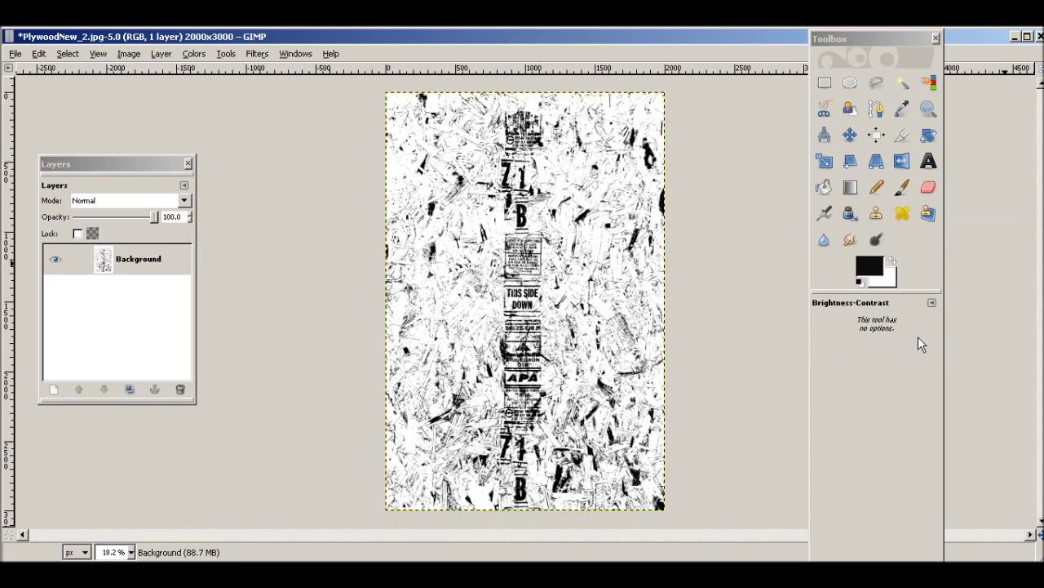
Save the image under the new name PlywoodNew_DISPLACE_TUT.jpg in the TutorialStuff folder as a JPEG at quality 100
left_click(15, 53)
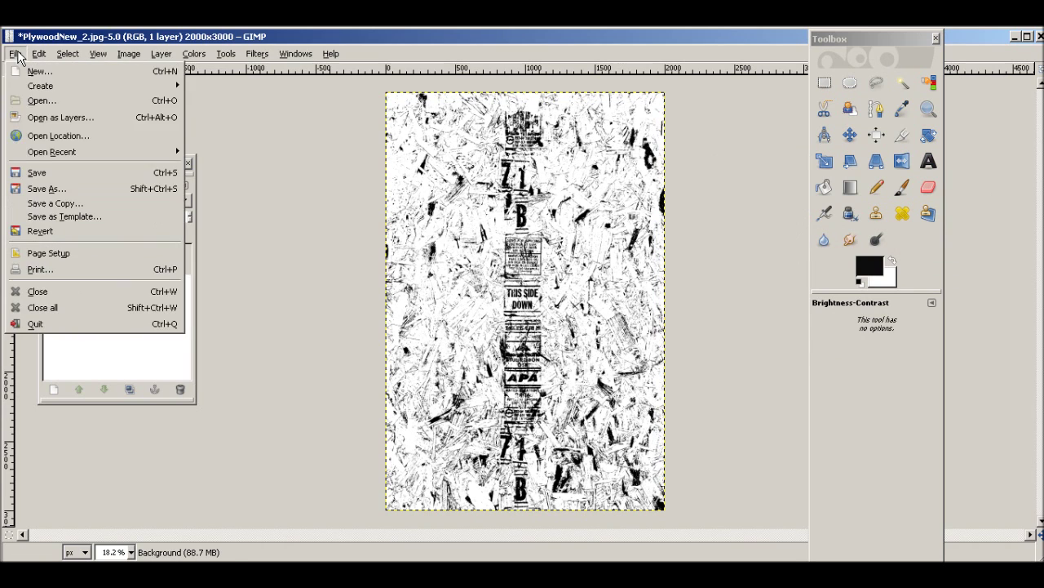
left_click(51, 186)
left_click(408, 154)
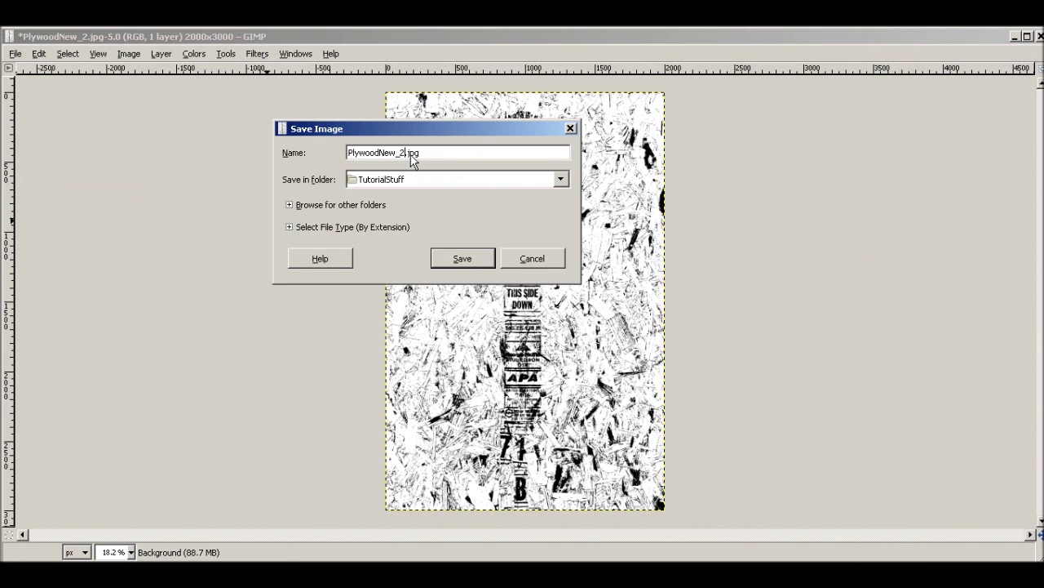
key("BackSpace")
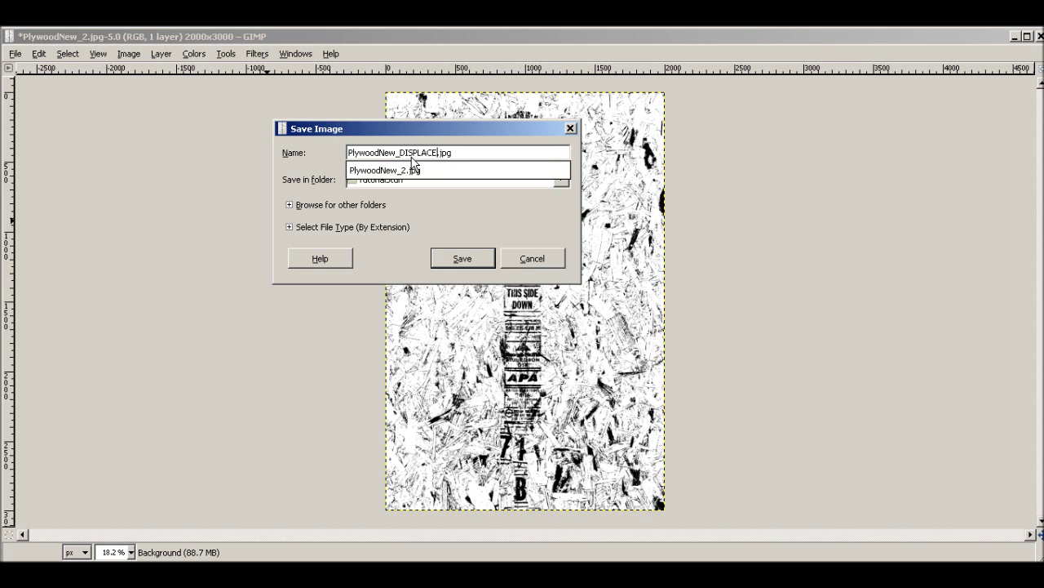
key("Return")
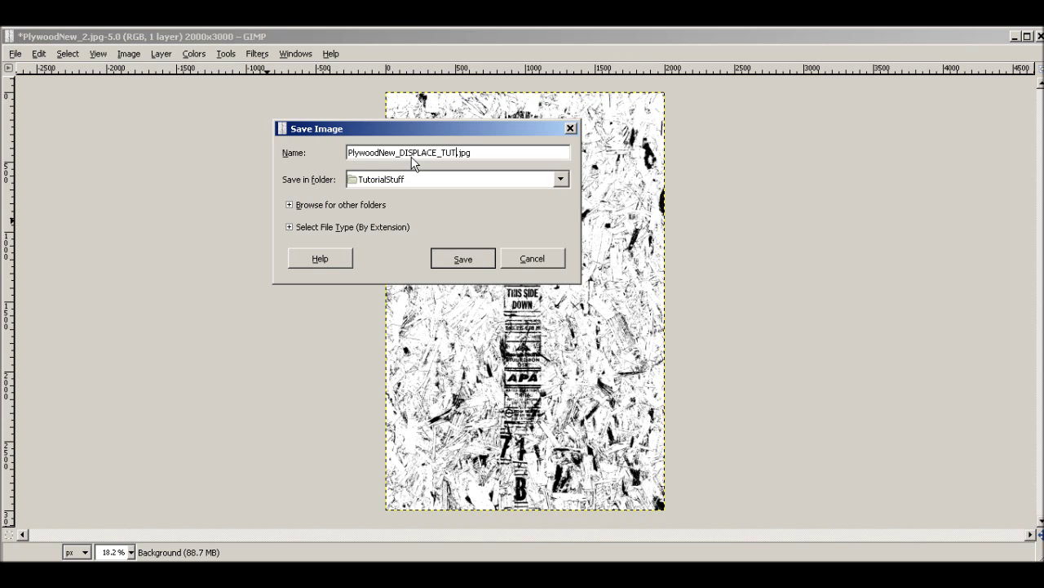
left_click_drag(185, 89, 243, 102)
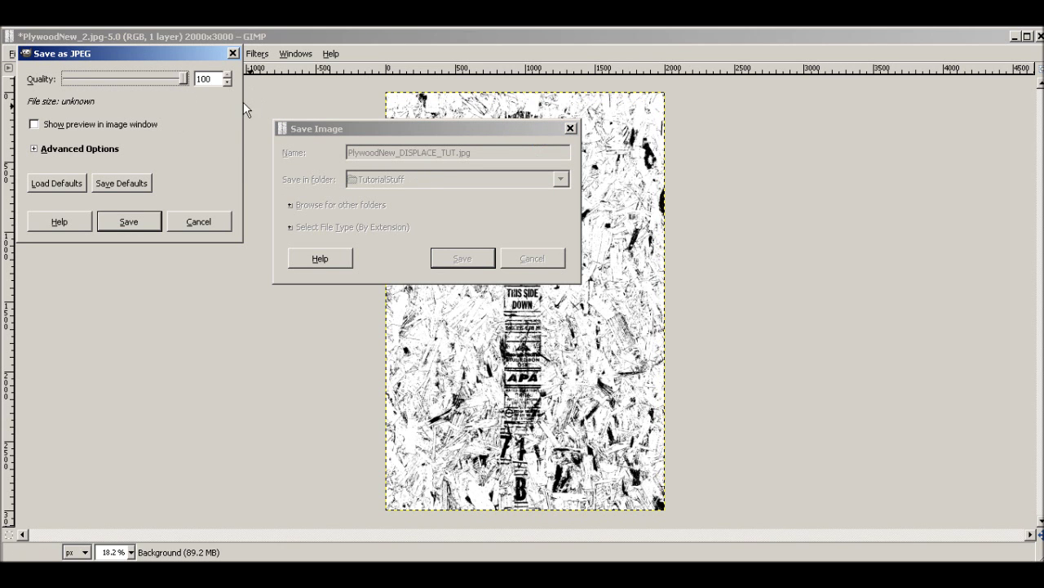
left_click(131, 221)
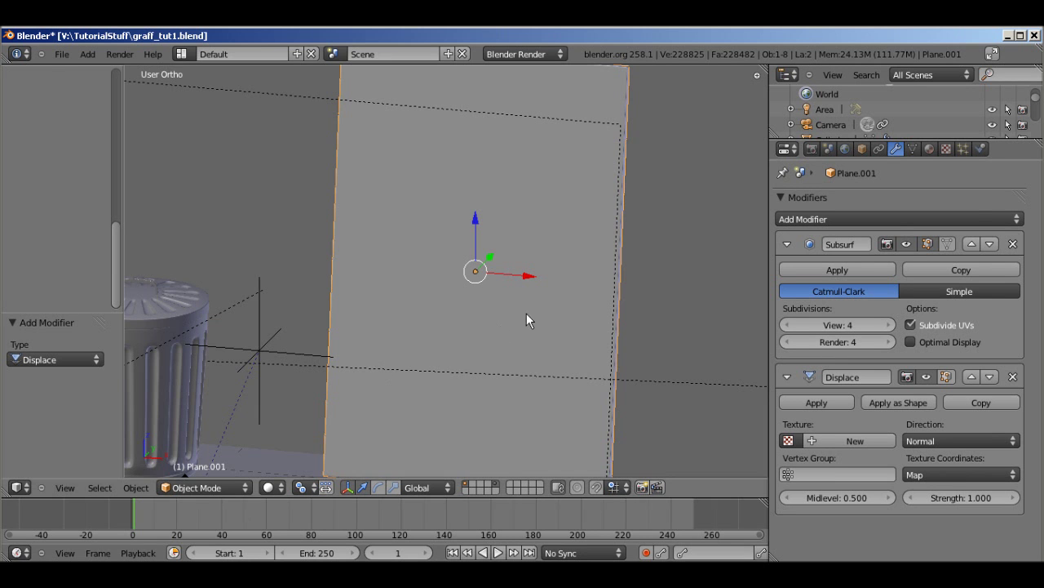
Return to Blender and add a new Image or Movie texture in the board material's slot below diffuse
middle_click_drag(527, 312, 496, 297)
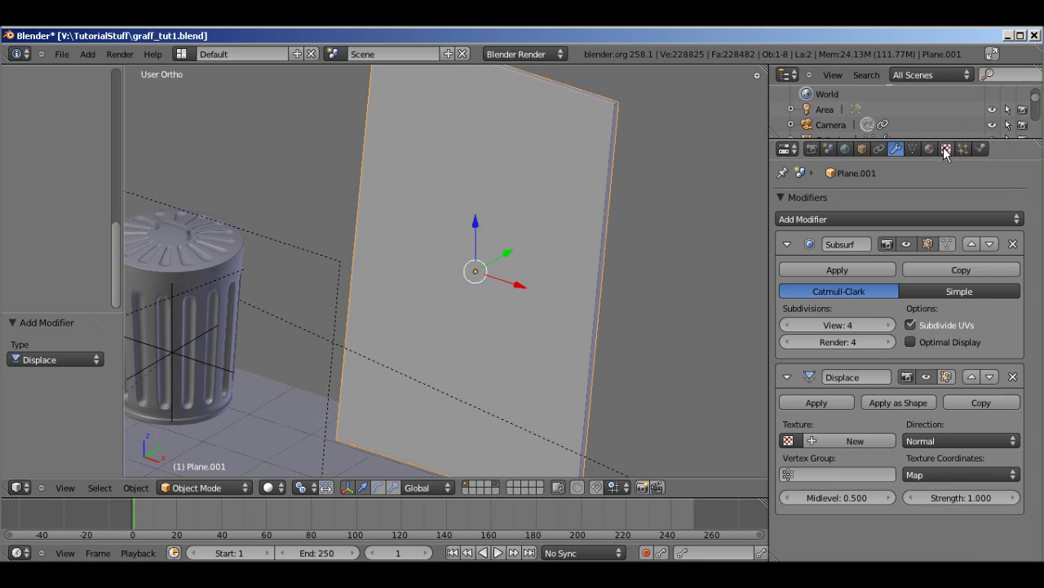
left_click(944, 148)
left_click(802, 240)
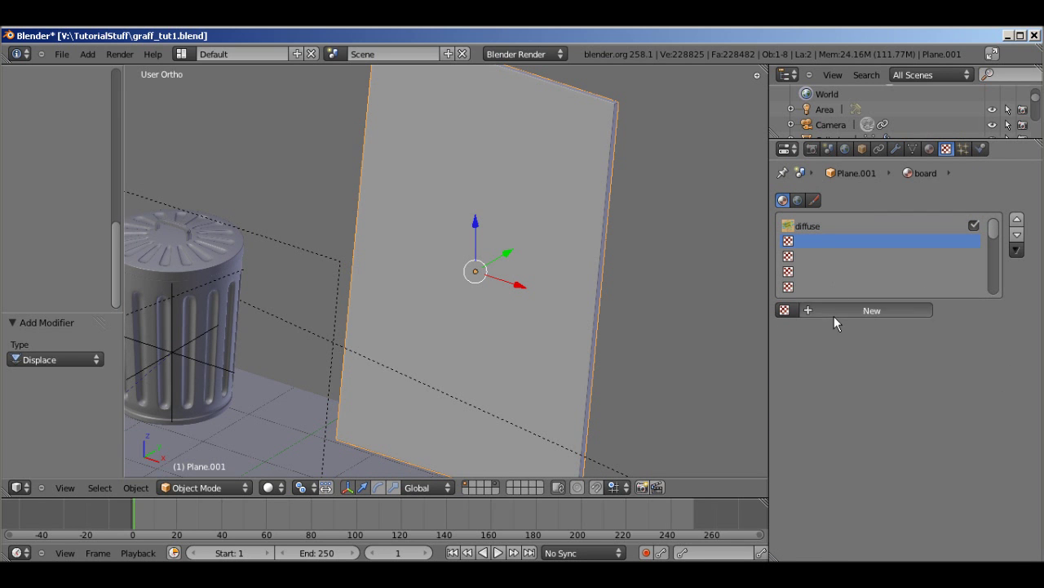
left_click(834, 316)
left_click(901, 330)
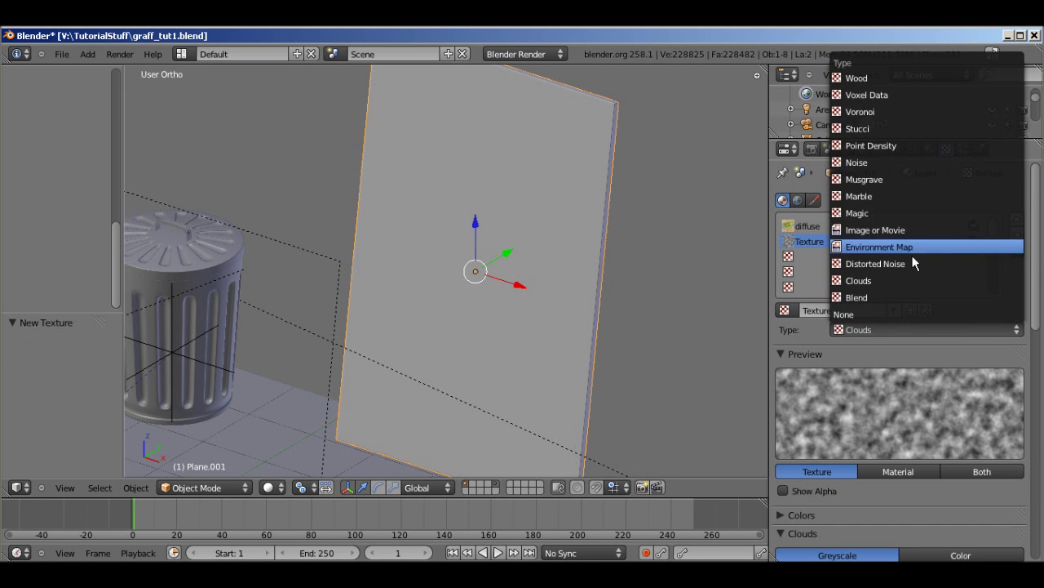
left_click(909, 229)
Load PlywoodNew_DISPLACE_TUT.jpg from the TutorialStuff folder as the new texture's image
scroll(1010, 356, "down", 4)
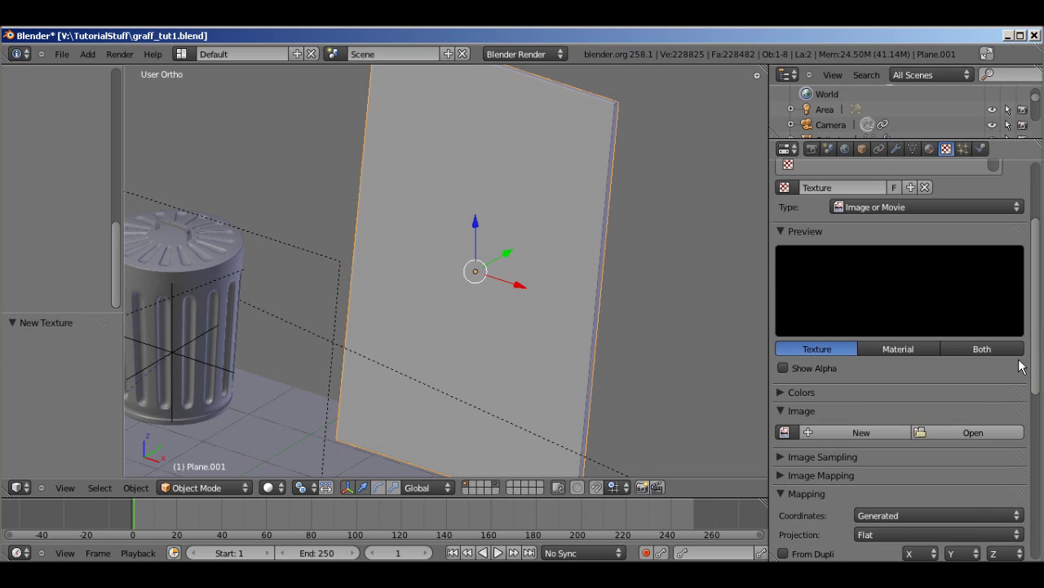
left_click(968, 432)
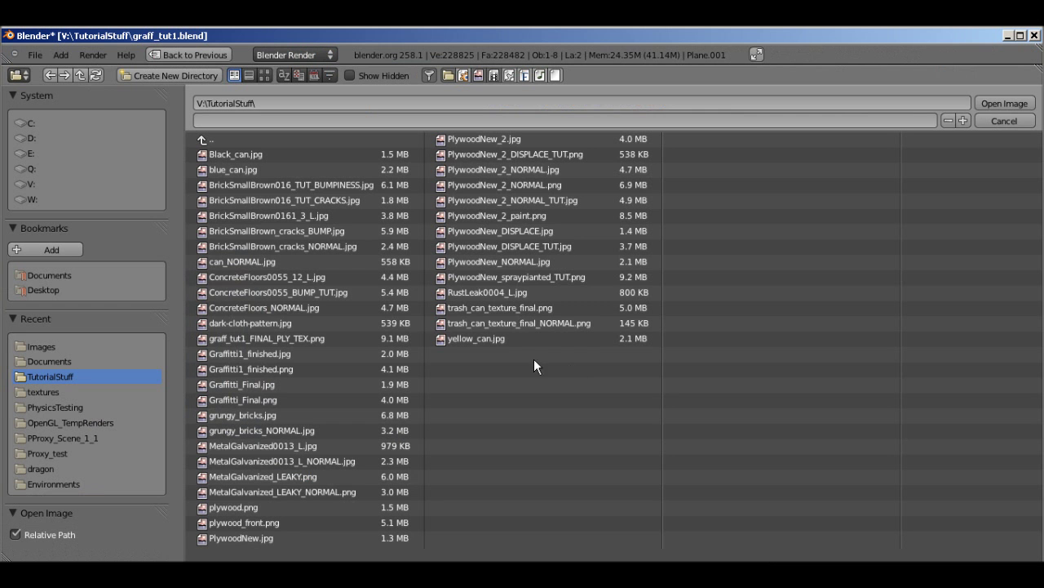
left_click(570, 245)
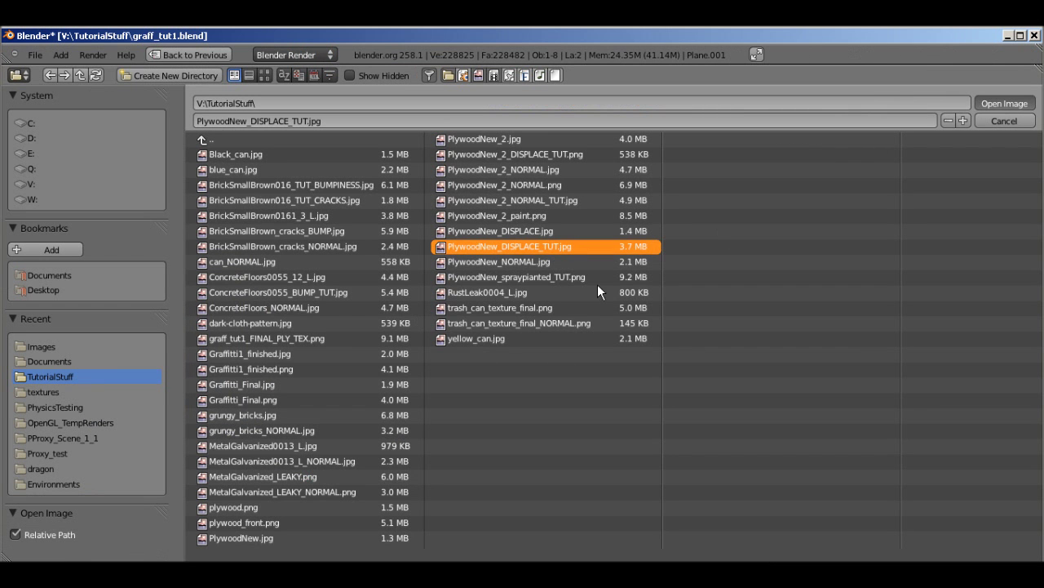
key("Return")
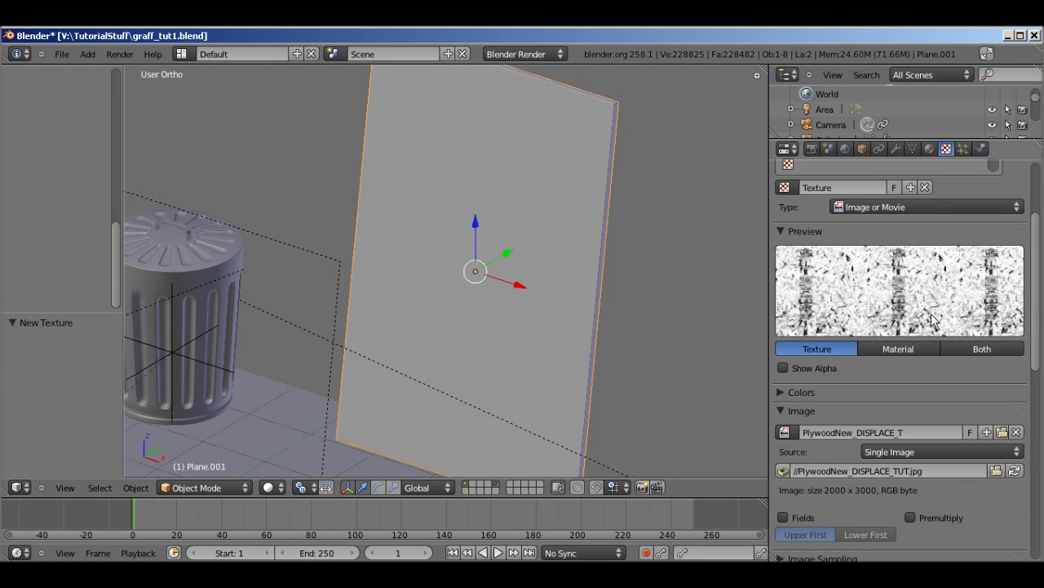
scroll(693, 338, "down", 1)
Rename the new texture to displace and disable it in the board material's texture list
scroll(976, 375, "up", 4)
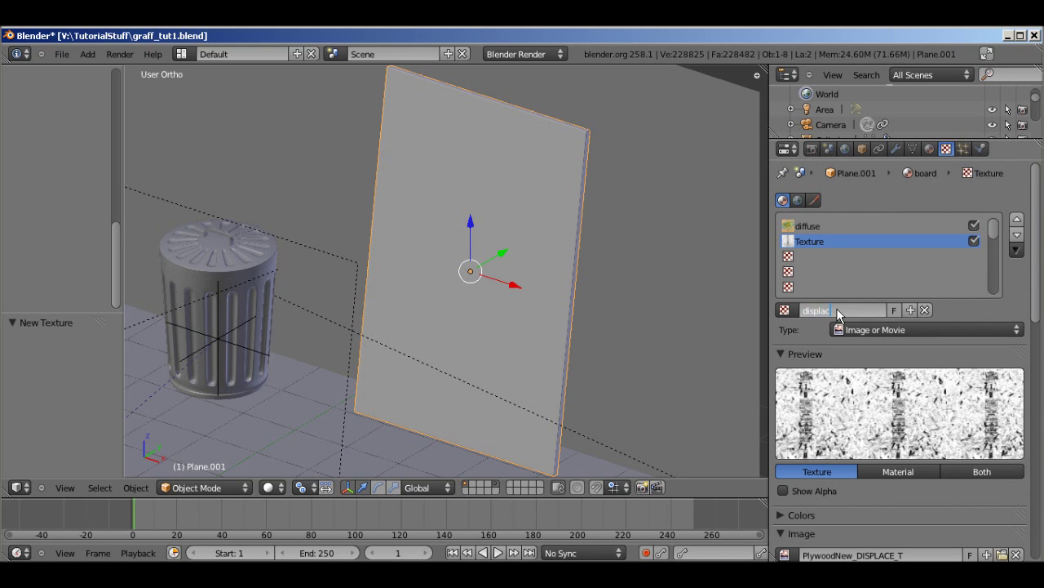
type("lace")
key("Return")
left_click(974, 241)
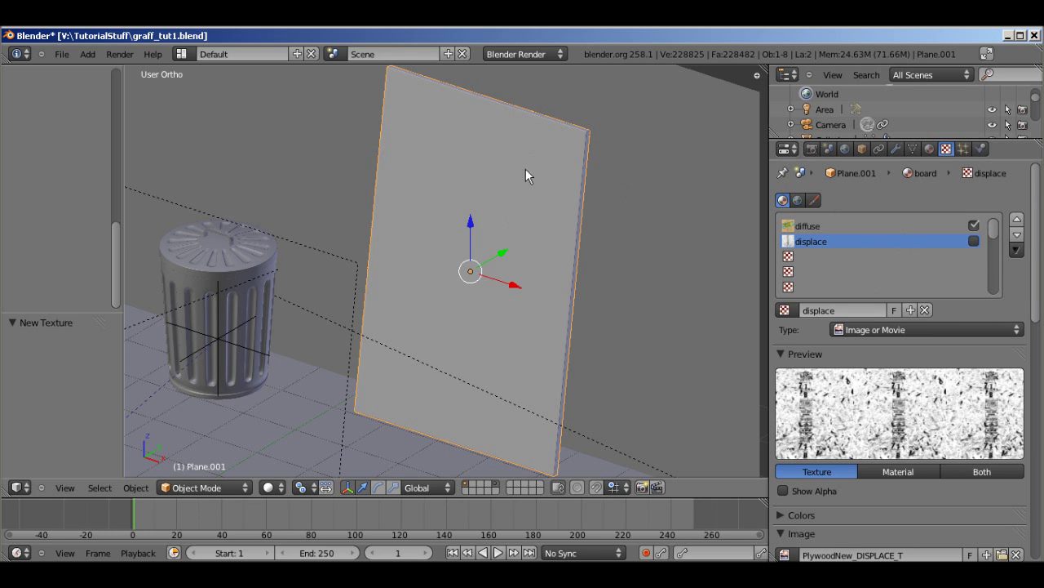
Examine the displace texture's image, mapping coordinates and influence settings
middle_click_drag(622, 370, 513, 228)
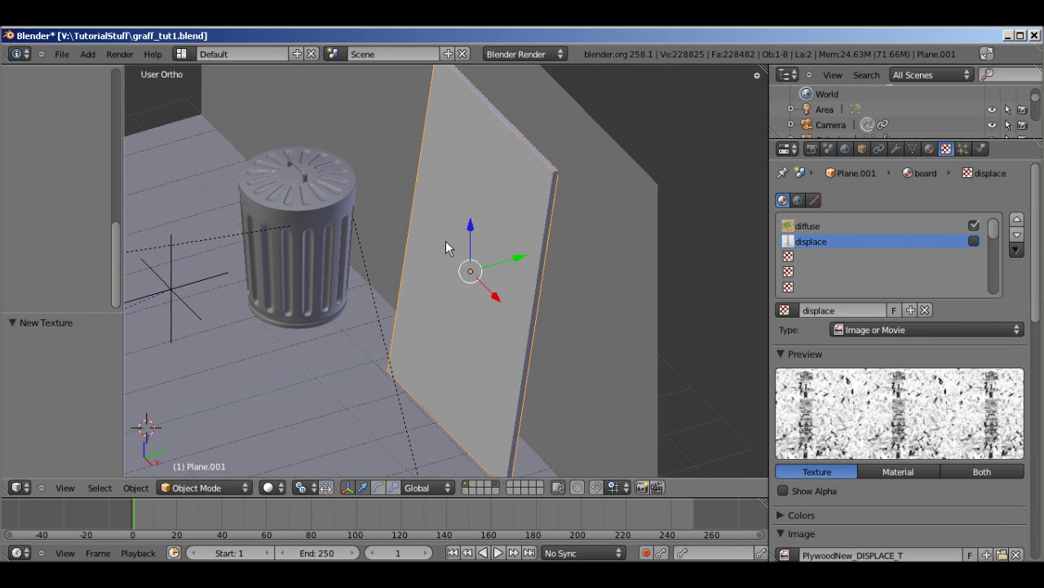
middle_click_drag(483, 302, 718, 310)
scroll(922, 336, "down", 10)
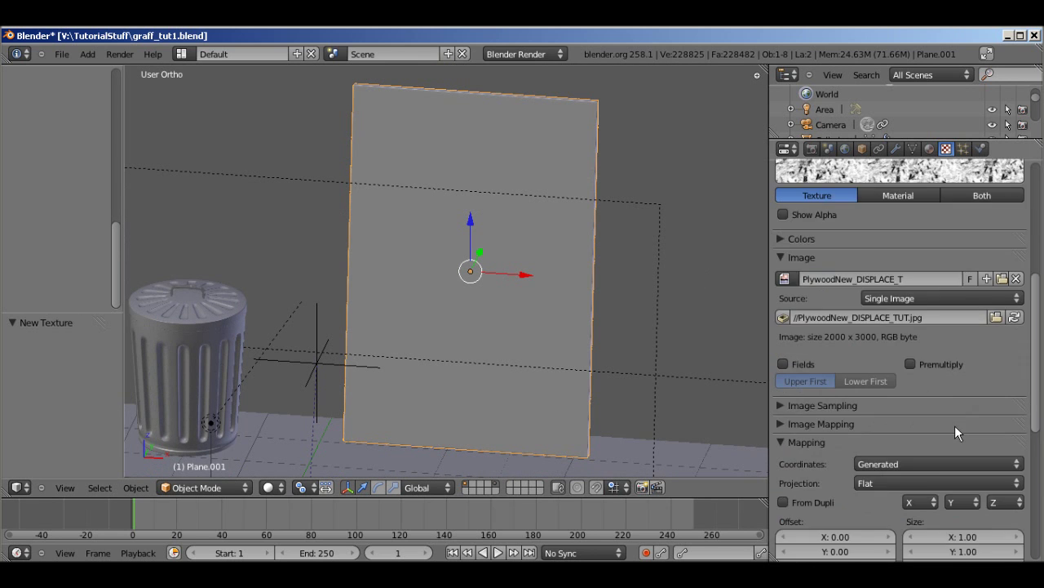
left_click(911, 311)
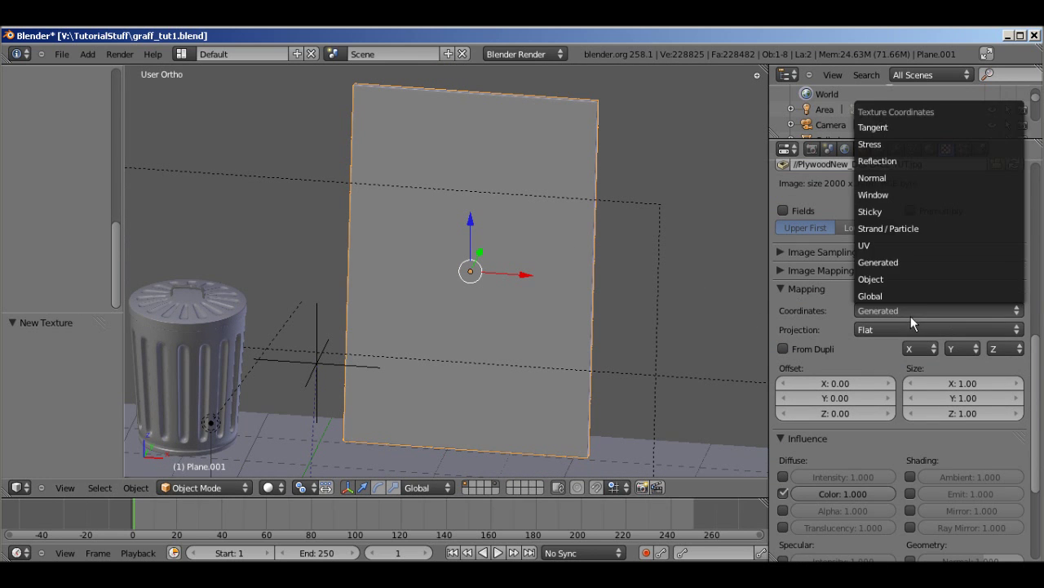
left_click(909, 263)
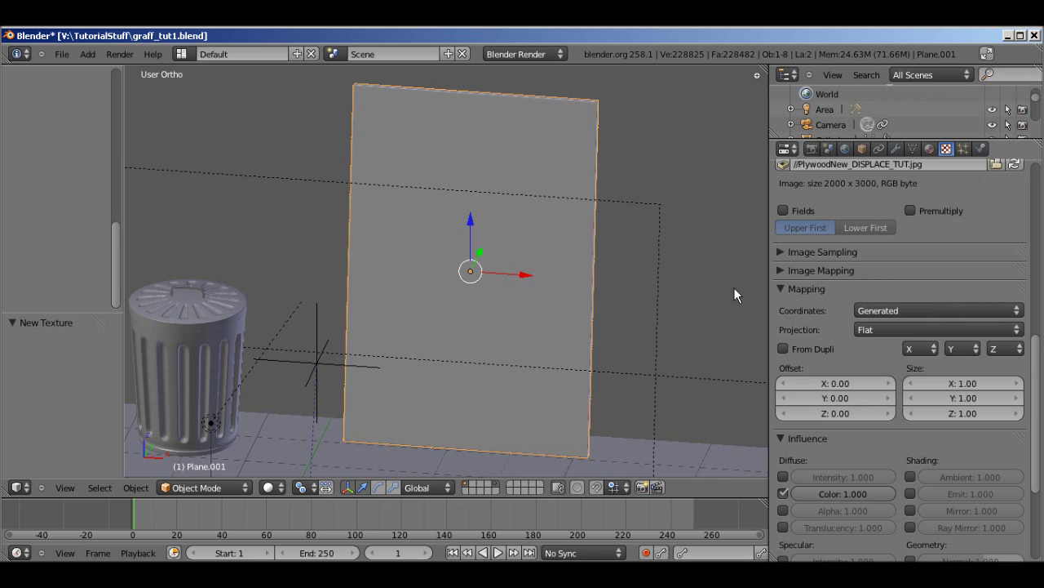
middle_click_drag(734, 287, 874, 228)
scroll(976, 355, "down", 5)
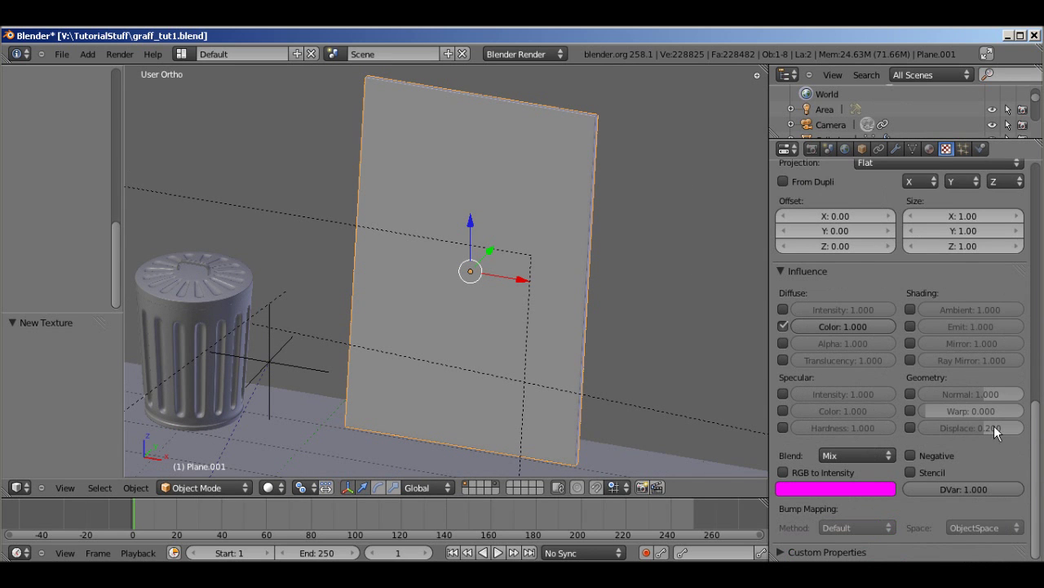
scroll(869, 383, "up", 10)
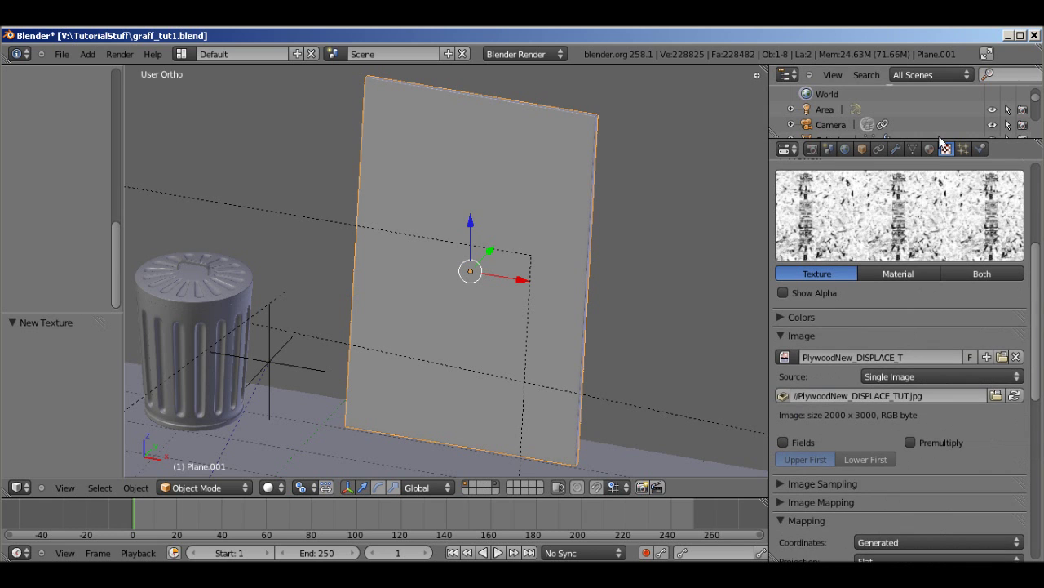
Assign the existing displace texture to the board's Displace modifier
left_click(929, 148)
middle_click_drag(524, 261, 732, 372)
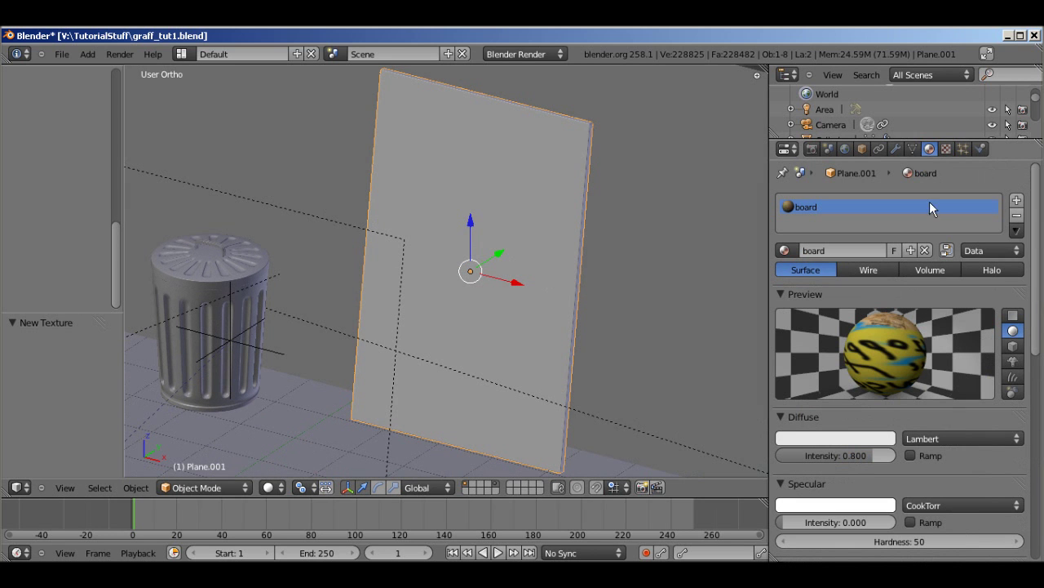
left_click(897, 148)
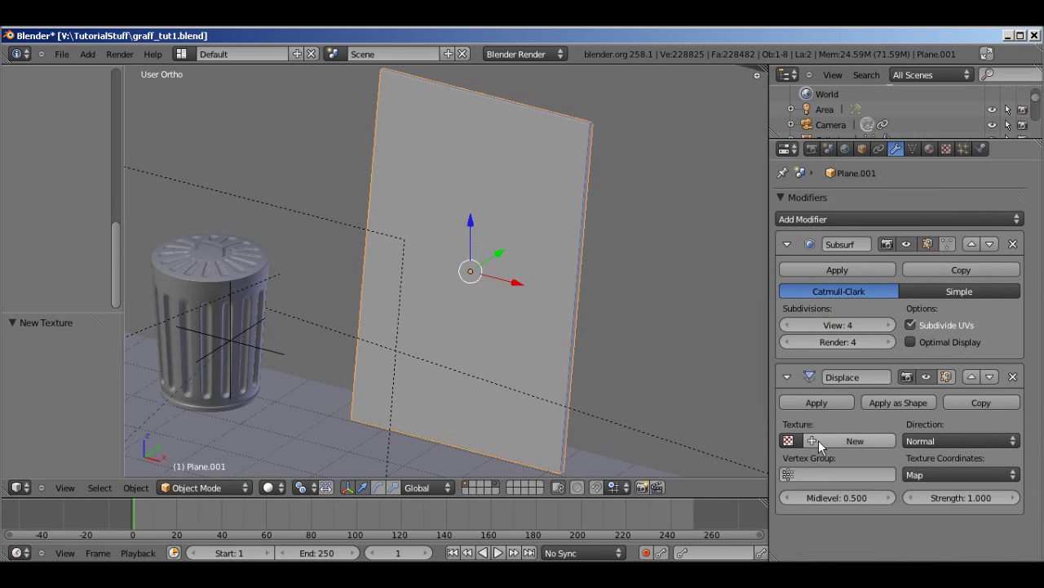
left_click(789, 440)
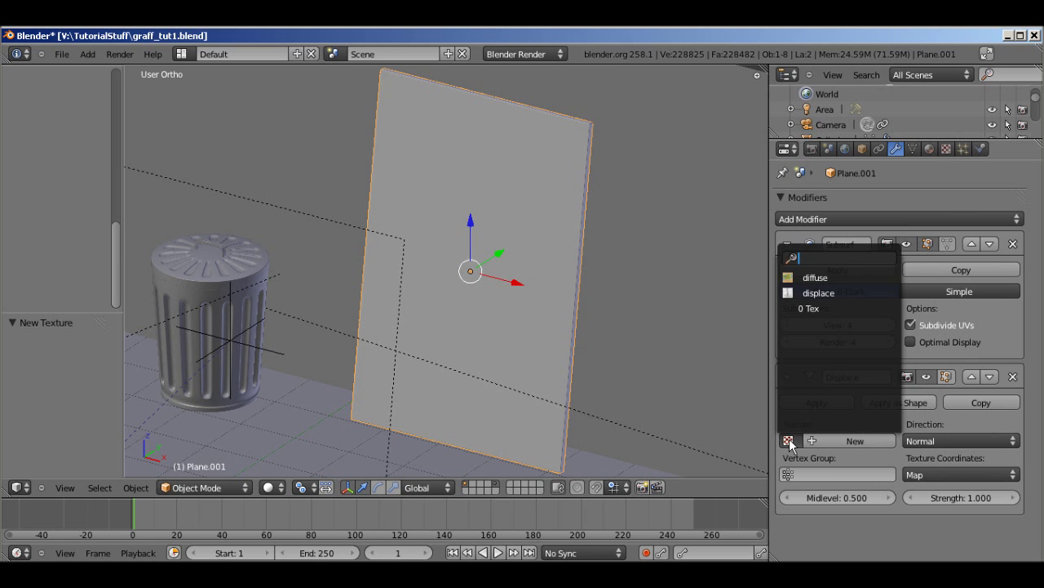
left_click(818, 293)
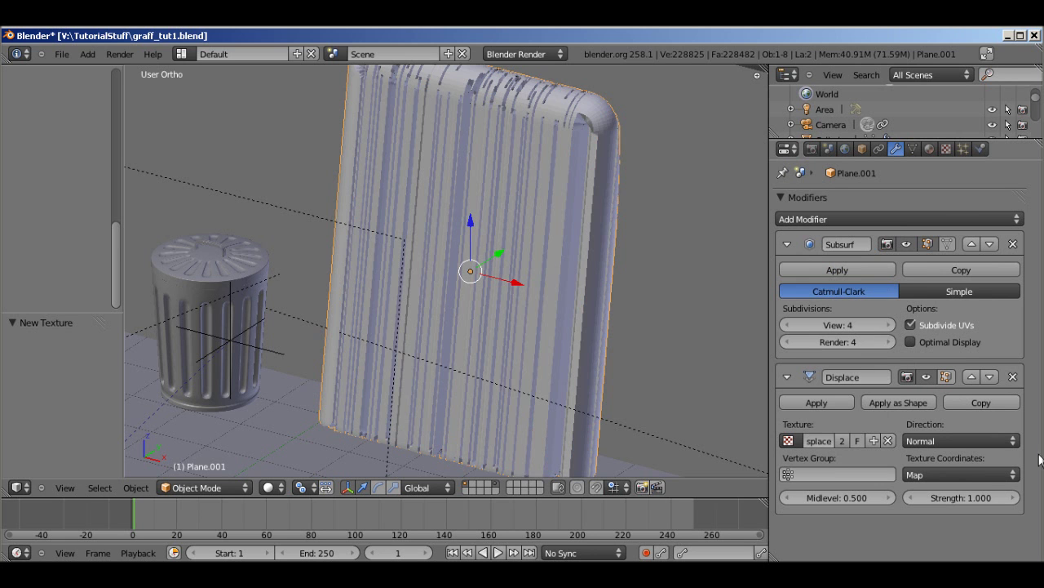
Set the Displace modifier's strength to 0.005 and its texture coordinates to UV
middle_click_drag(586, 245, 621, 217)
scroll(621, 217, "down", 3)
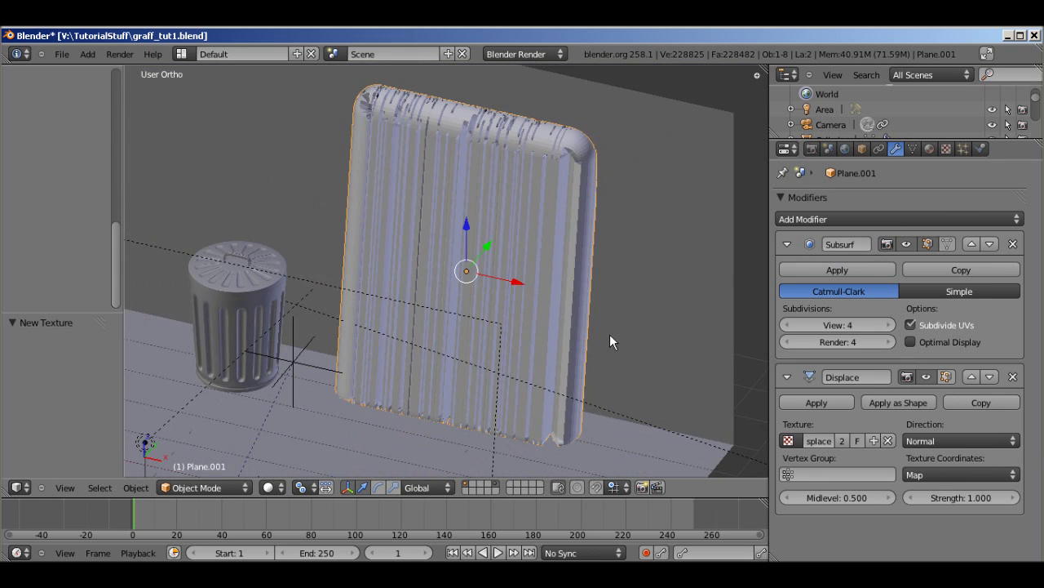
left_click(968, 499)
type("0.005")
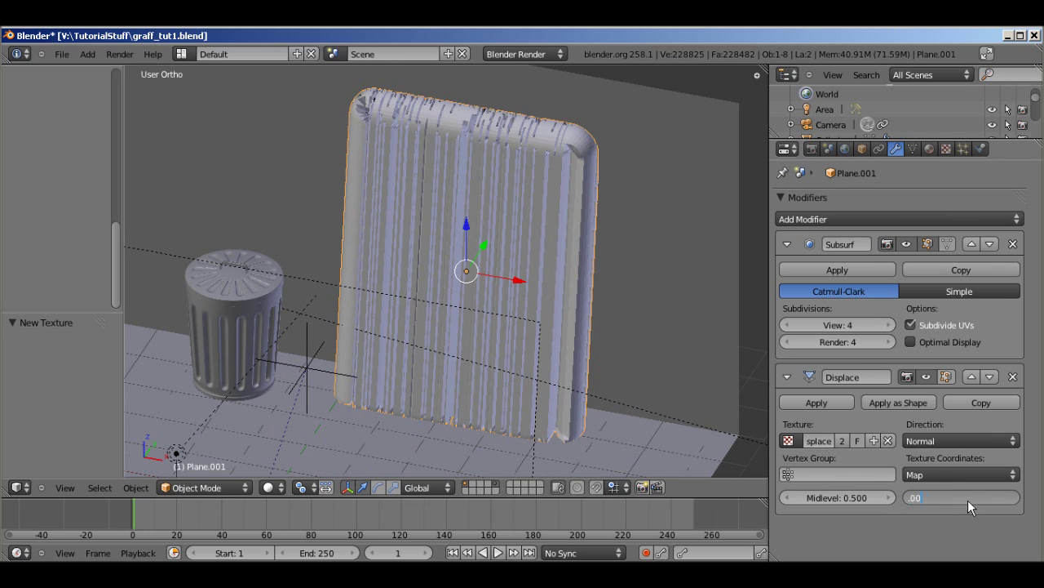
key("Return")
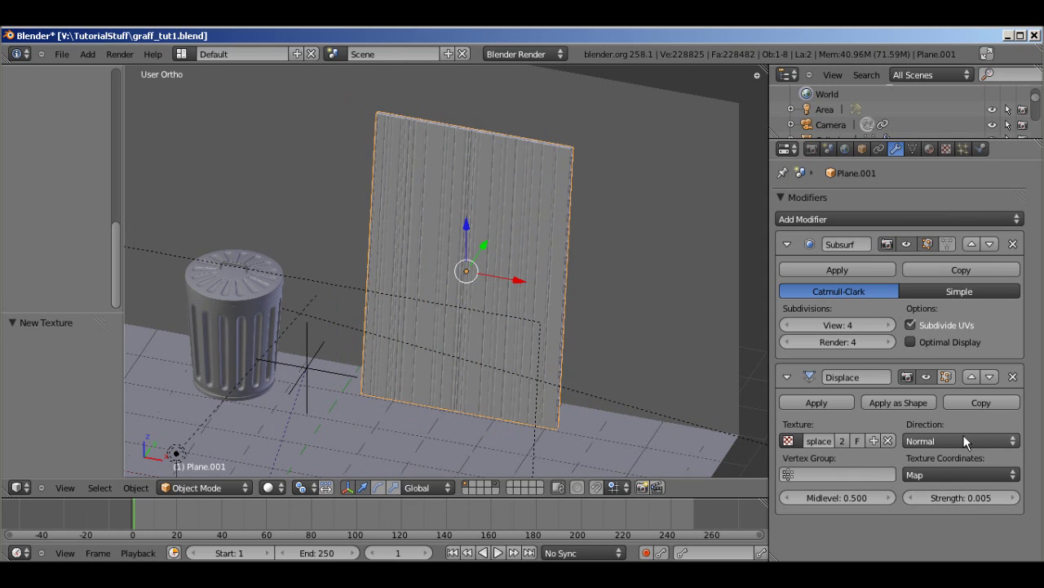
left_click(950, 474)
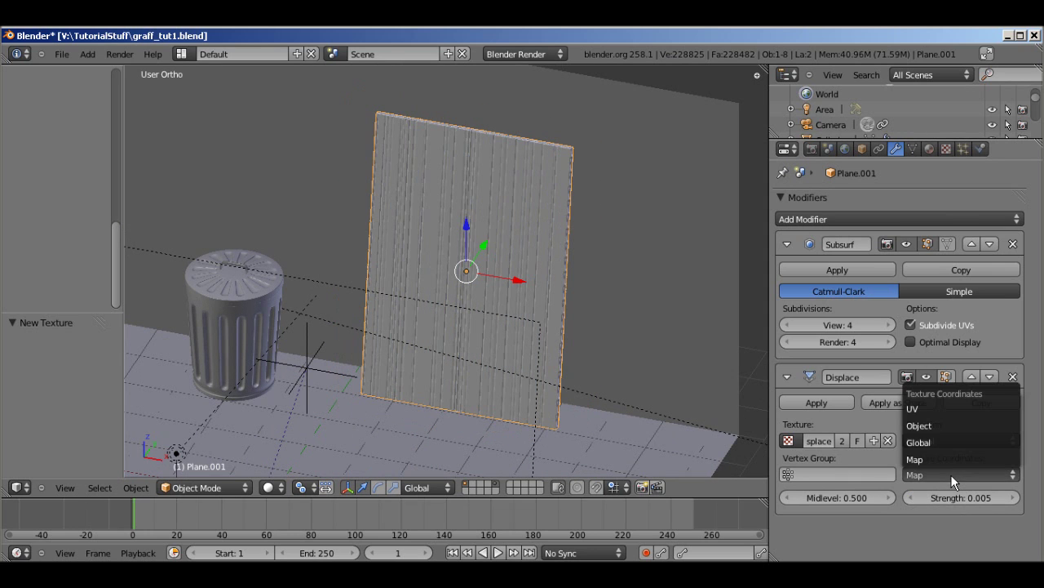
left_click(946, 410)
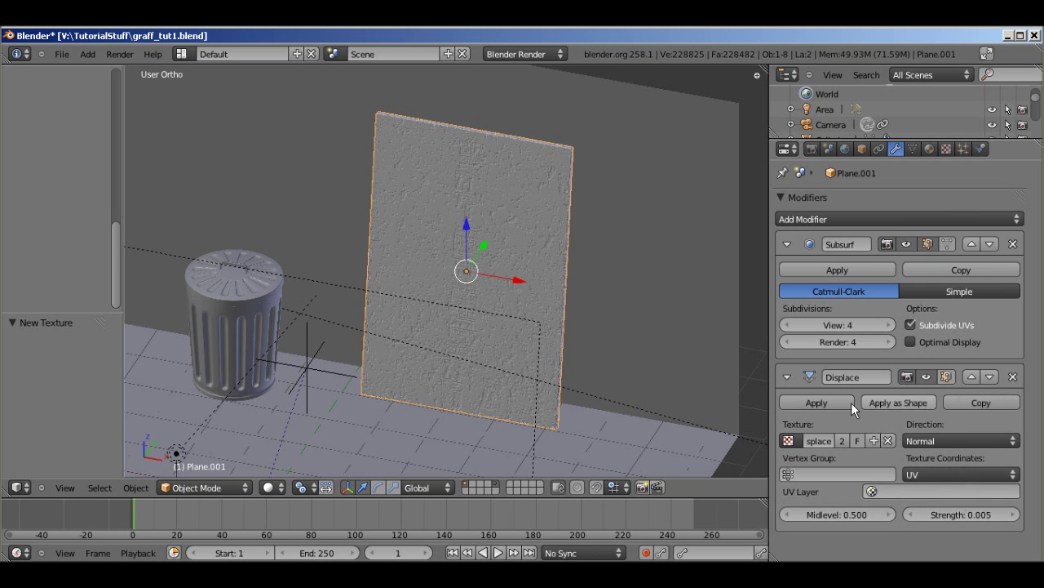
Inspect the displaced board up close in perspective view and apply smooth shading to it
middle_click_drag(476, 225, 599, 259)
scroll(513, 237, "up", 4)
key("KP_5")
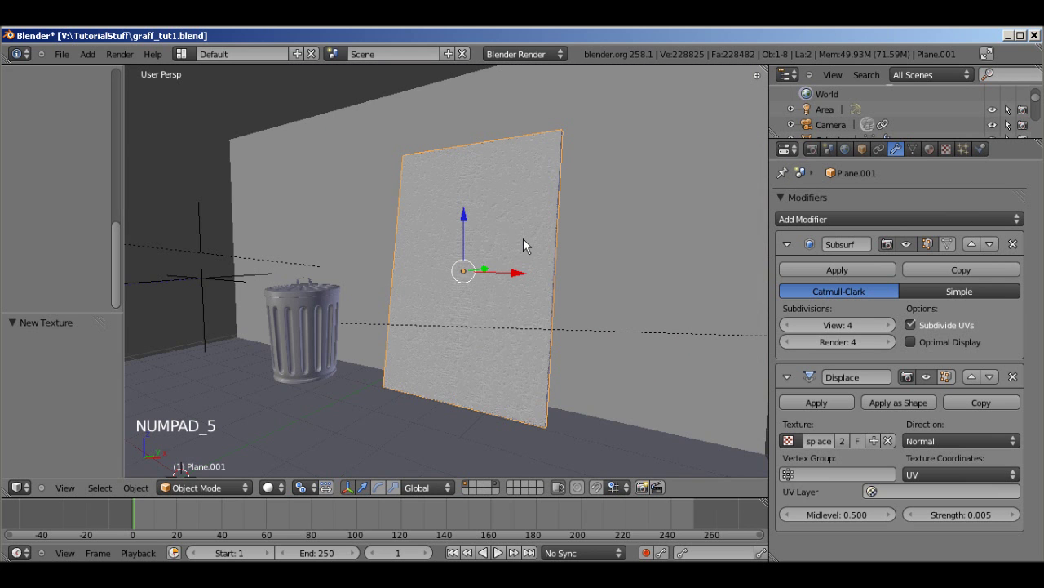
key("KP_Decimal")
scroll(500, 280, "up", 3)
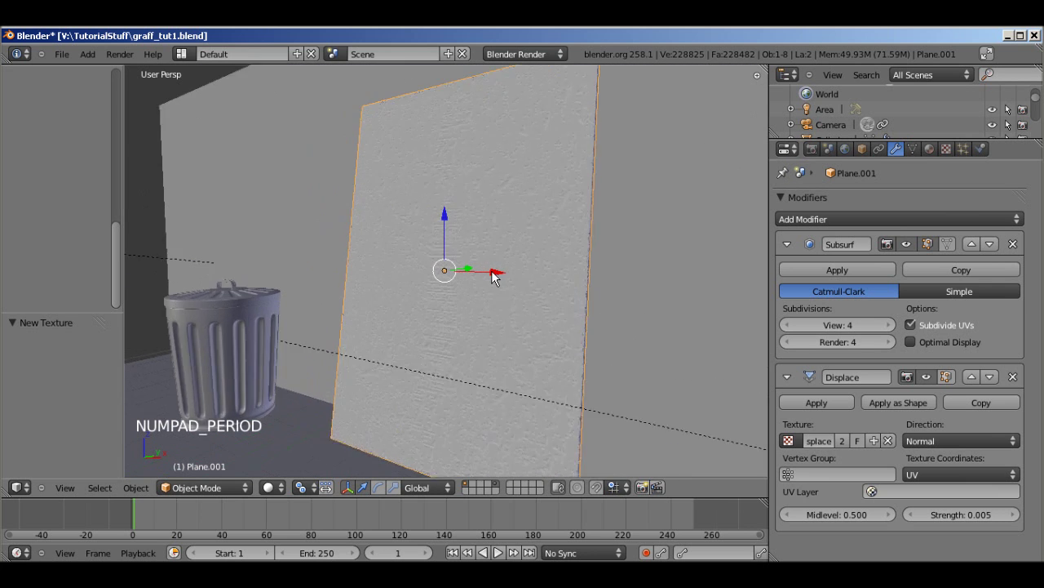
scroll(490, 282, "up", 2)
middle_click_drag(482, 286, 705, 274)
scroll(597, 280, "up", 3)
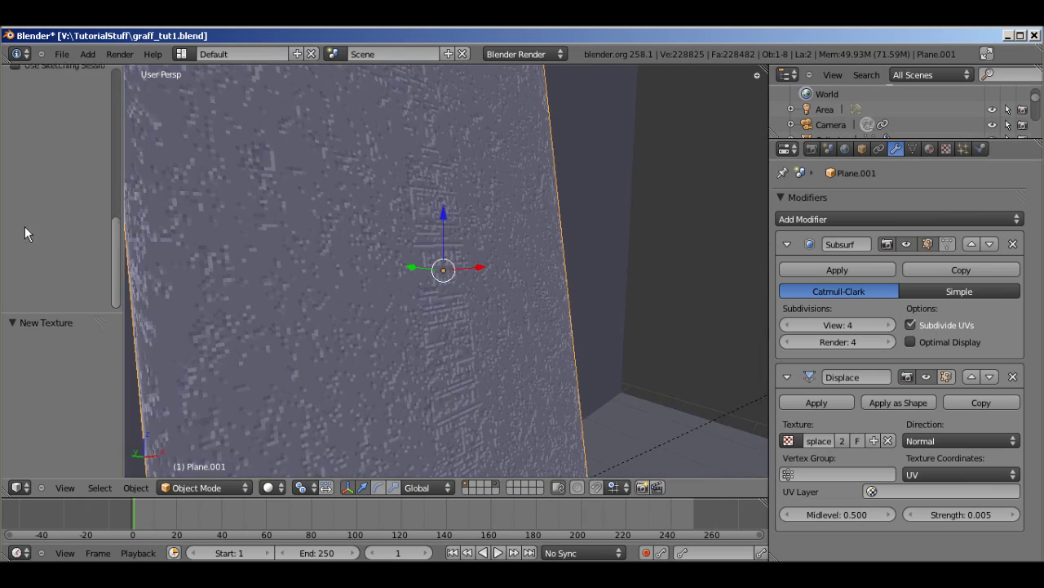
scroll(72, 209, "up", 10)
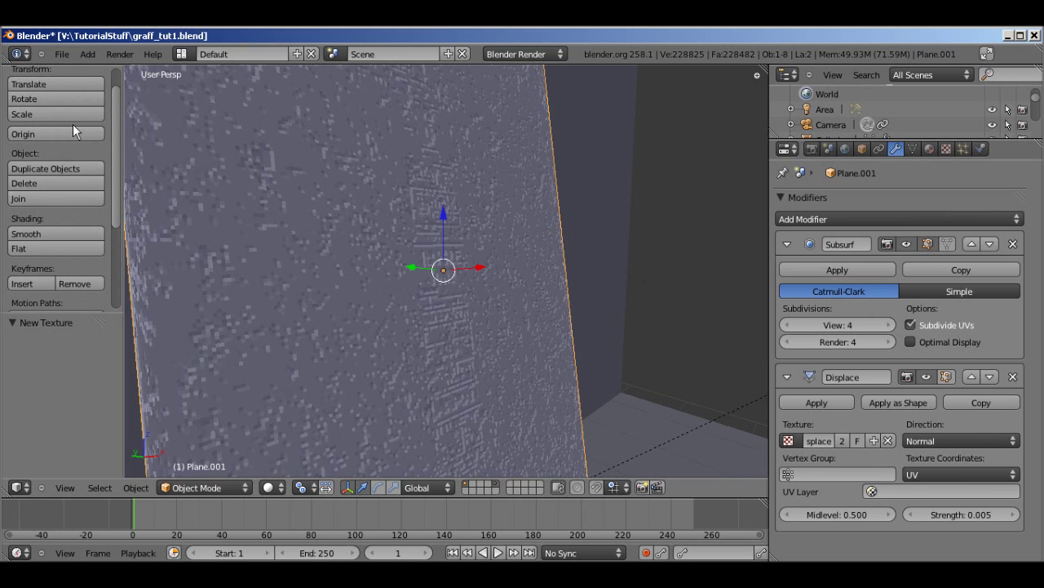
left_click(57, 233)
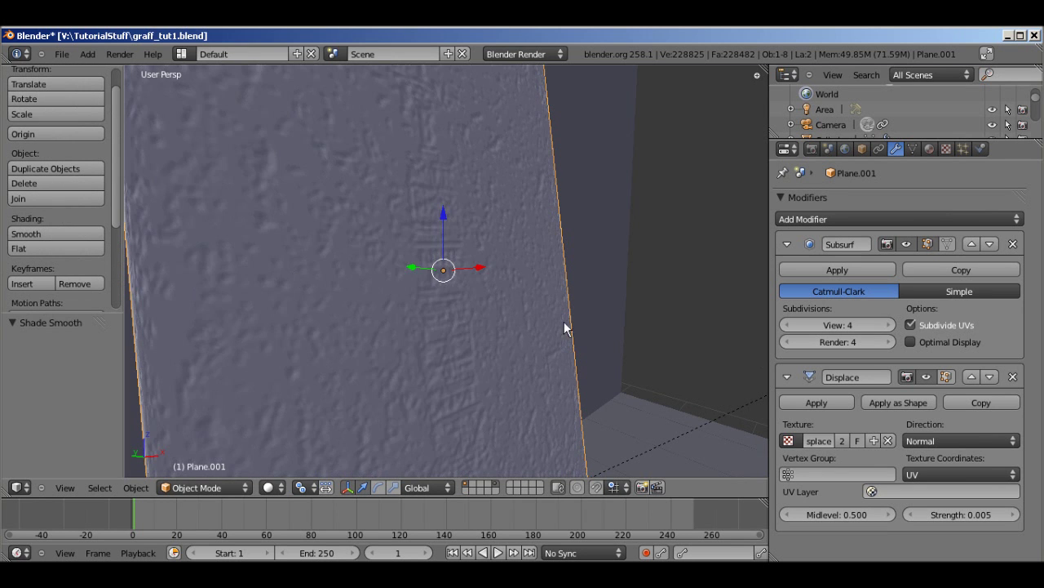
Switch the board to flat shading for comparison and set it back to smooth shading
middle_click_drag(568, 329, 454, 304)
scroll(466, 334, "down", 4)
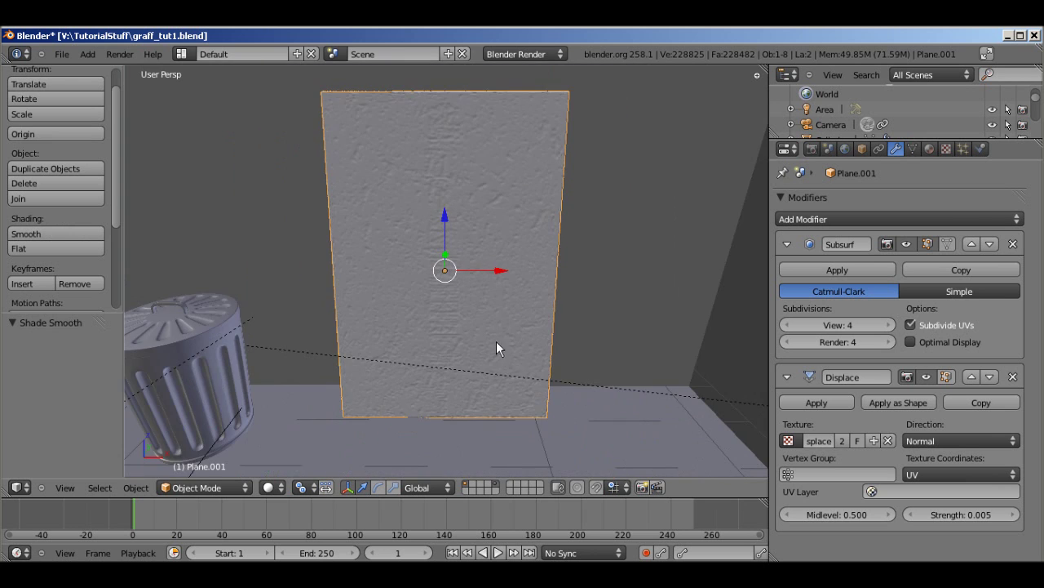
mouse_move(496, 347)
middle_mouse_down()
mouse_move(421, 326)
mouse_move(494, 338)
mouse_move(494, 354)
middle_mouse_up()
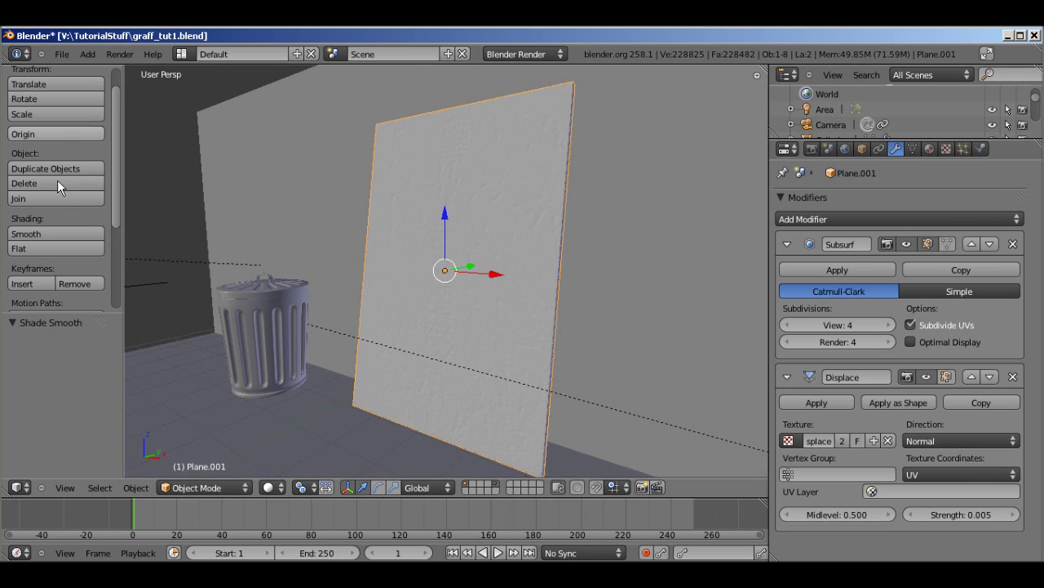
left_click(57, 248)
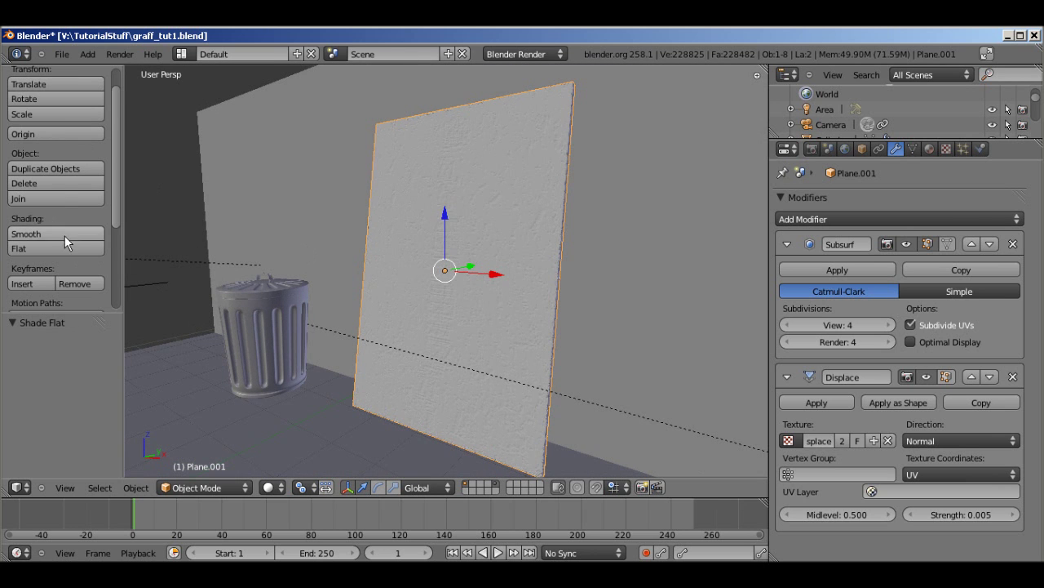
mouse_move(482, 278)
middle_mouse_down()
mouse_move(509, 282)
mouse_move(493, 304)
mouse_move(361, 287)
middle_mouse_up()
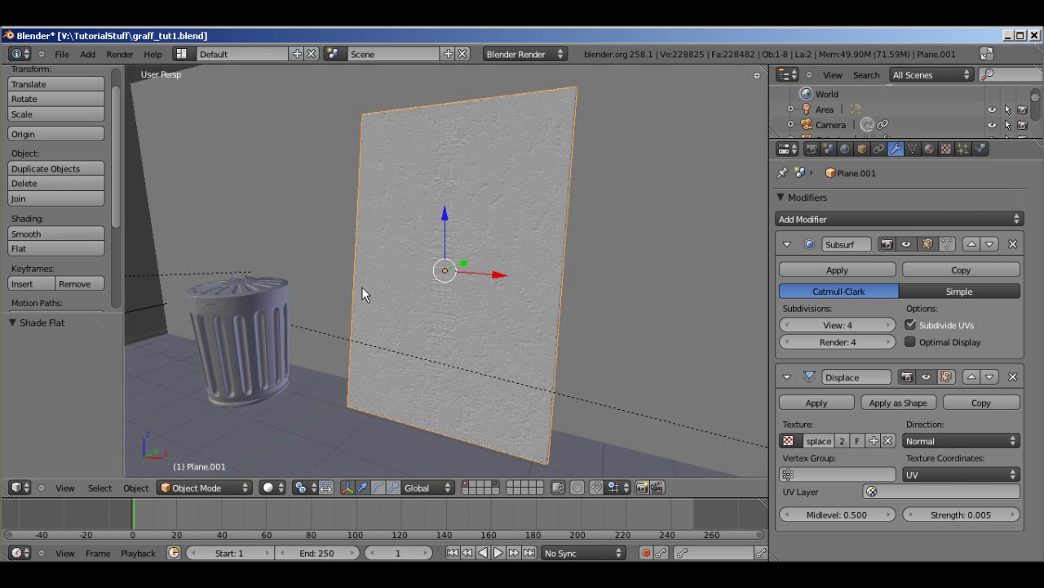
left_click(27, 234)
Set the Displace modifier's strength to 0.007
middle_click_drag(610, 304, 490, 334)
scroll(603, 297, "up", 4)
left_click(967, 515)
type("0.007")
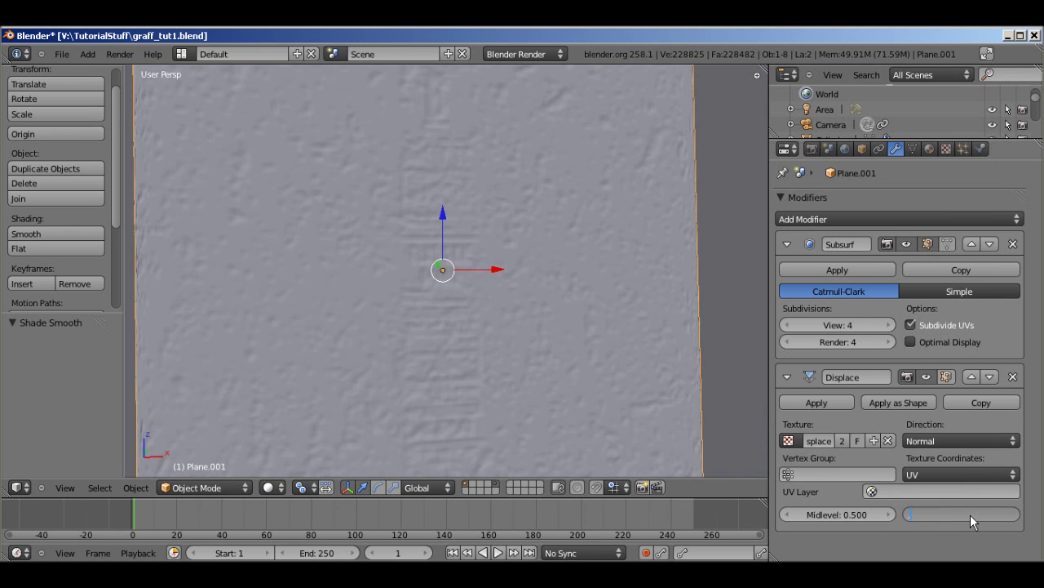
key("Return")
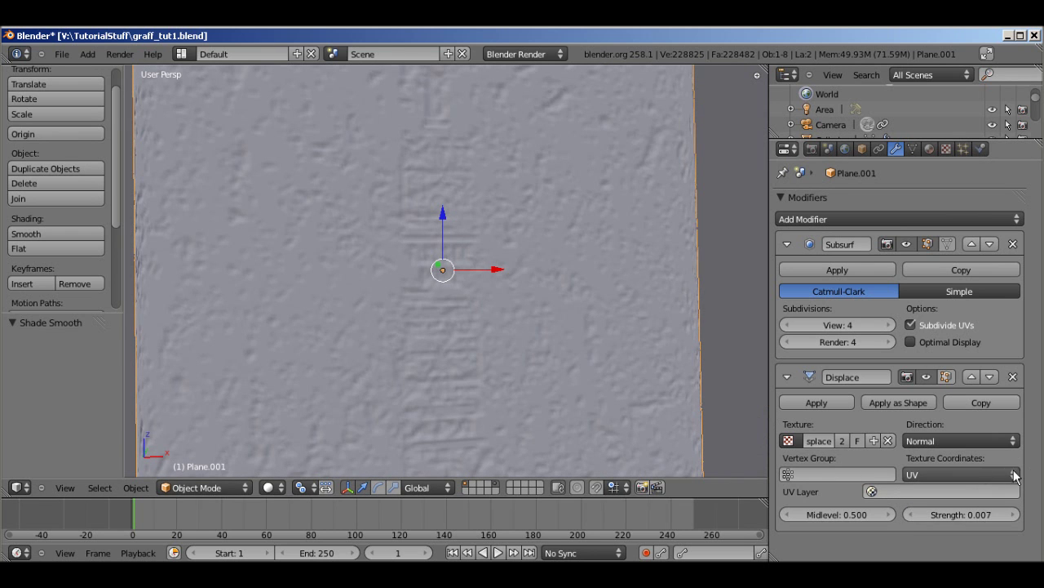
Examine the board's relief with the Subsurf view subdivisions raised to 5, and set them back to 4
middle_click_drag(569, 315, 827, 271)
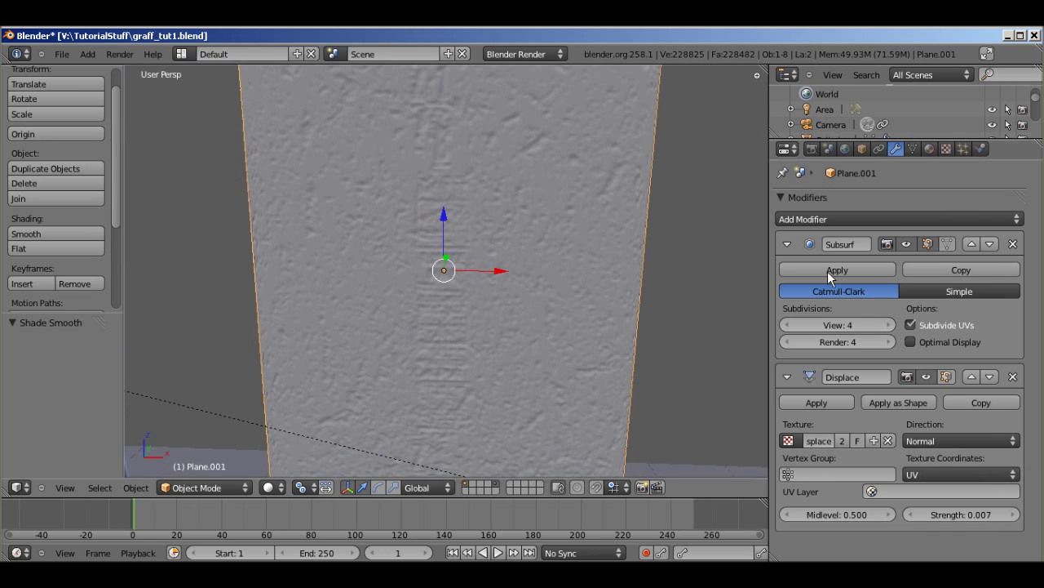
left_click(890, 325)
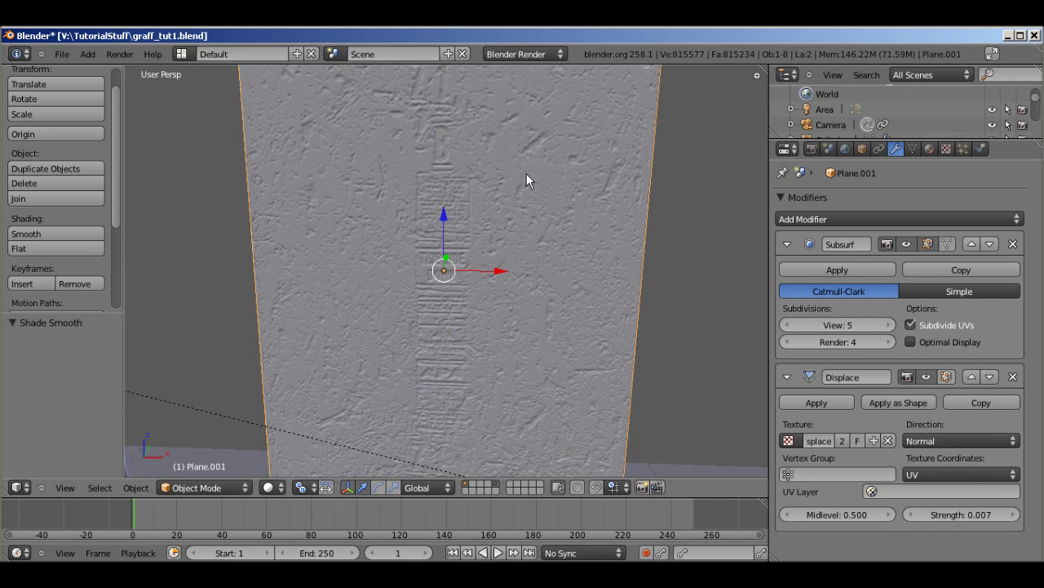
scroll(574, 268, "up", 1)
middle_click_drag(611, 247, 665, 106)
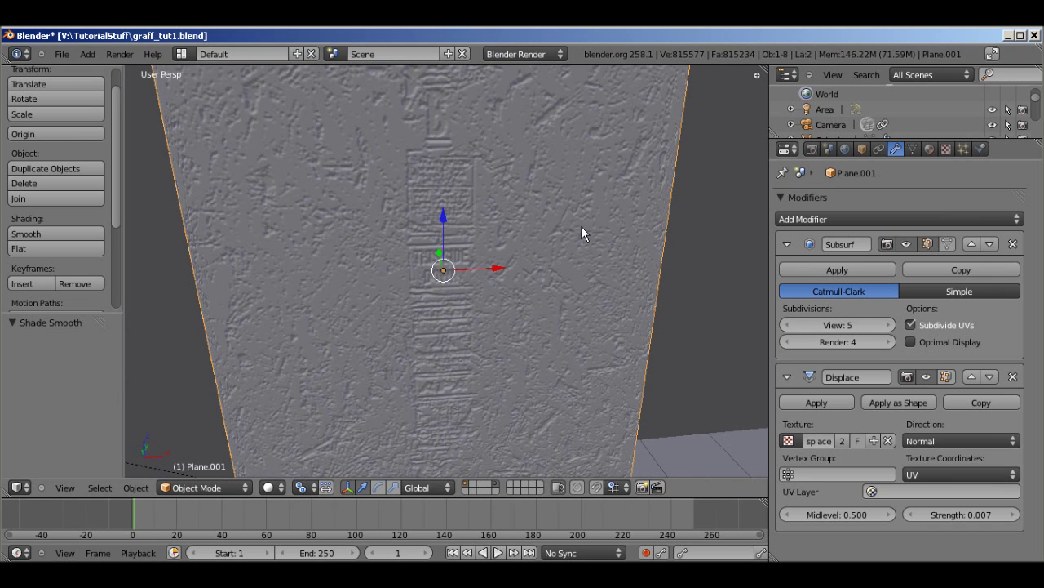
mouse_move(581, 234)
middle_mouse_down()
mouse_move(569, 196)
mouse_move(546, 236)
mouse_move(560, 244)
mouse_move(643, 254)
mouse_move(856, 321)
middle_mouse_up()
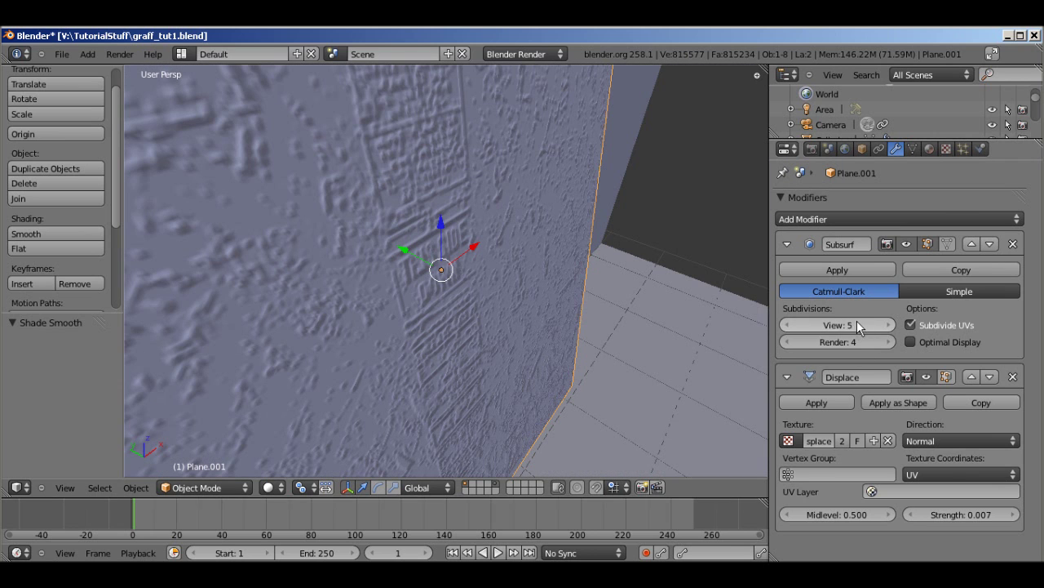
middle_click_drag(536, 245, 443, 189)
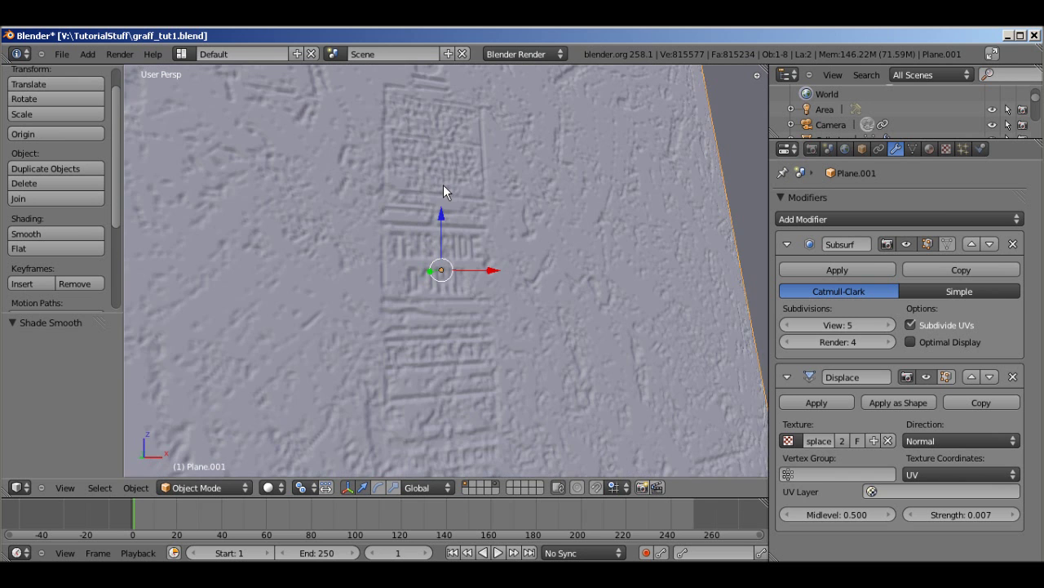
left_click(786, 325)
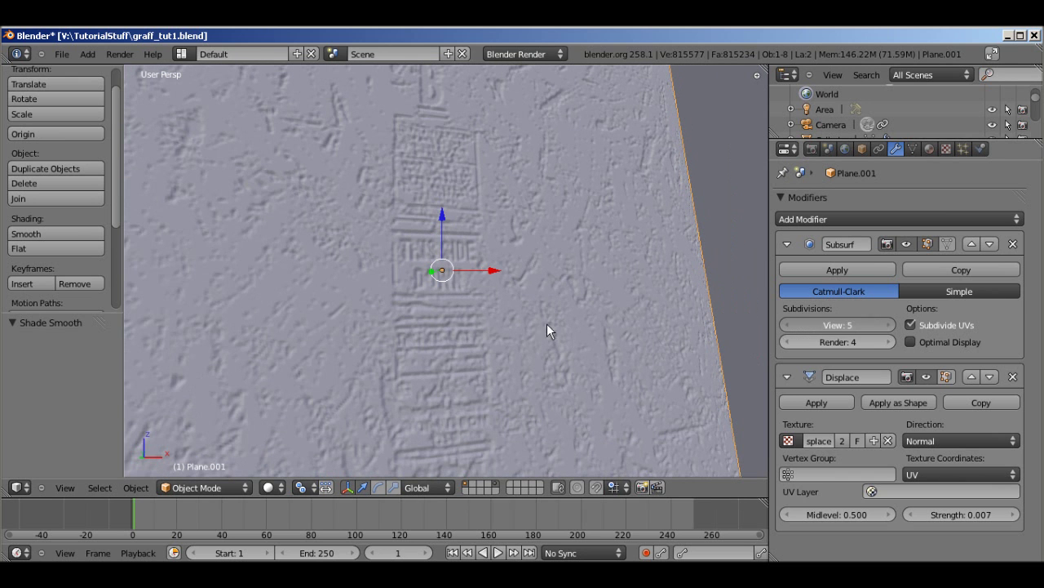
scroll(550, 302, "down", 5)
middle_click_drag(556, 279, 497, 311)
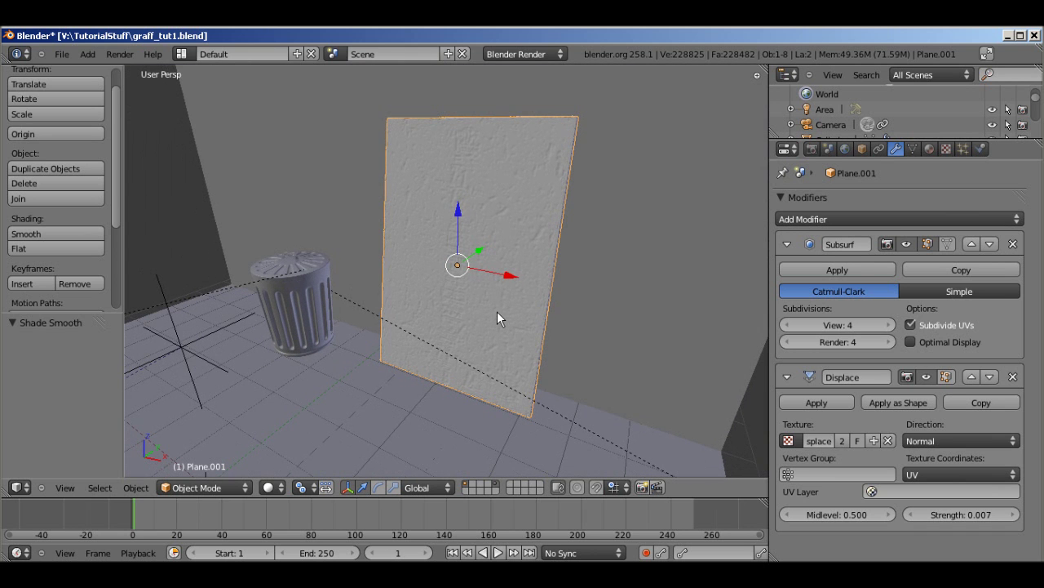
Save the scene over graff_tut1.blend and render the current frame
key("ctrl+s")
left_click(497, 313)
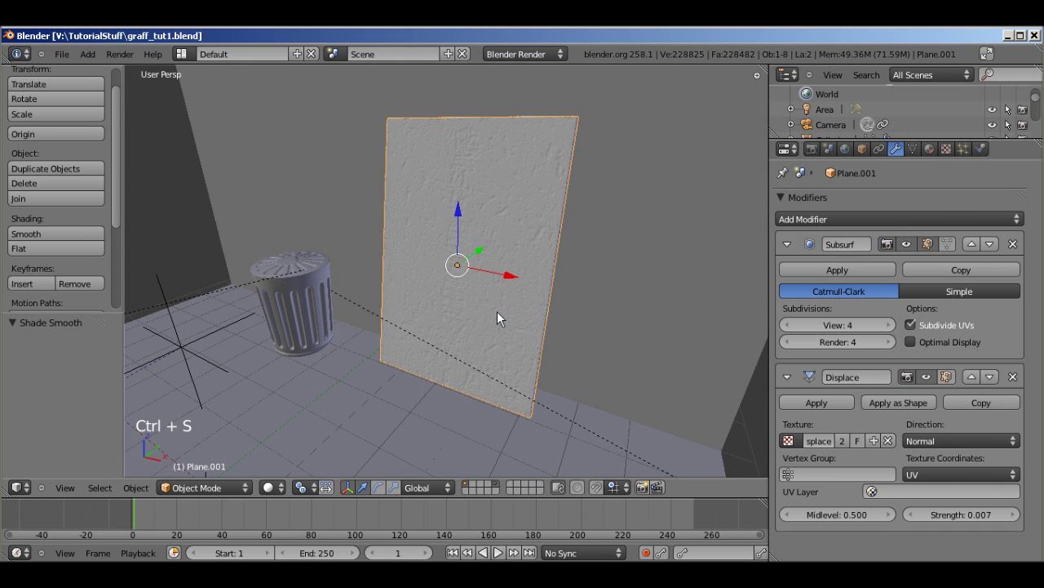
middle_click_drag(509, 253, 543, 233)
key("F12")
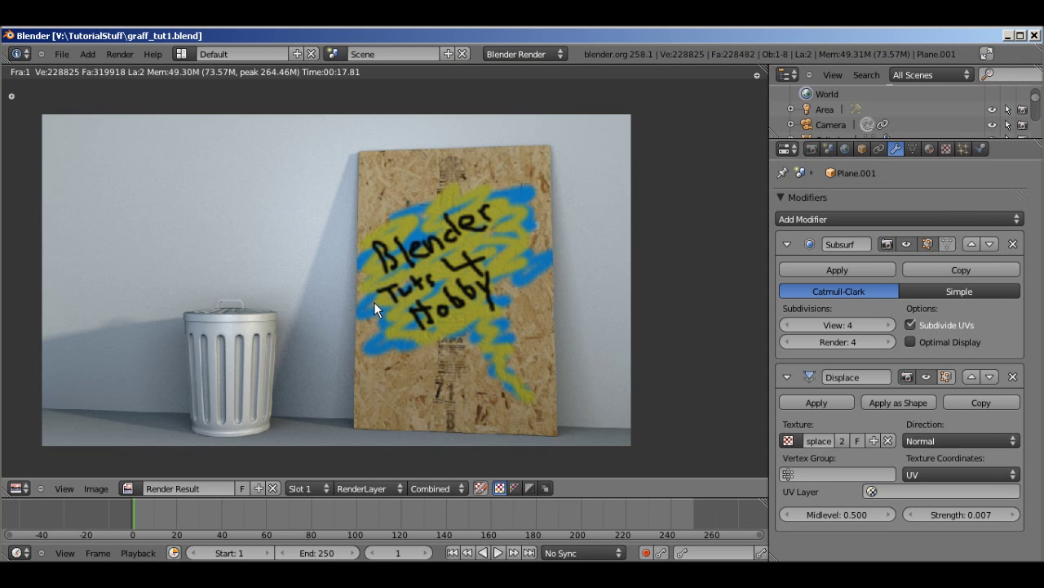
Set the render resolution to 100% and render the current frame again
scroll(434, 195, "up", 5)
scroll(497, 305, "up", 1)
scroll(445, 424, "down", 3)
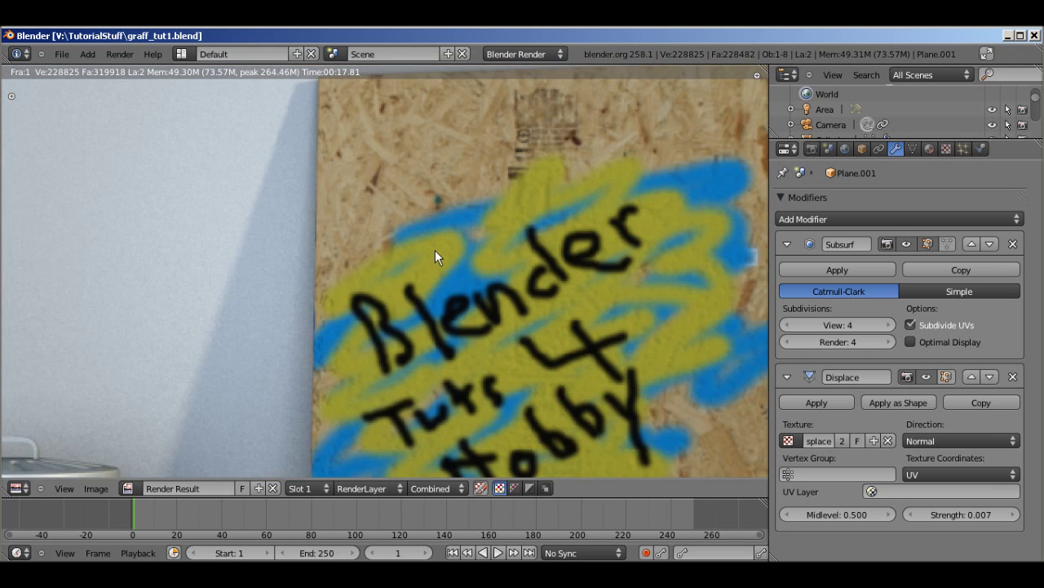
scroll(433, 252, "up", 2)
scroll(437, 256, "down", 4)
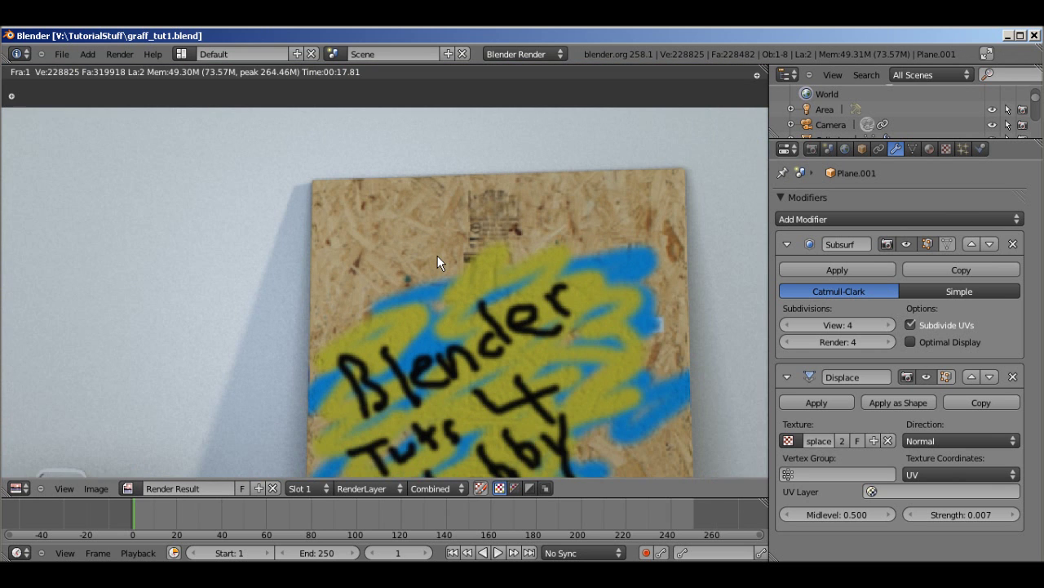
left_click(812, 149)
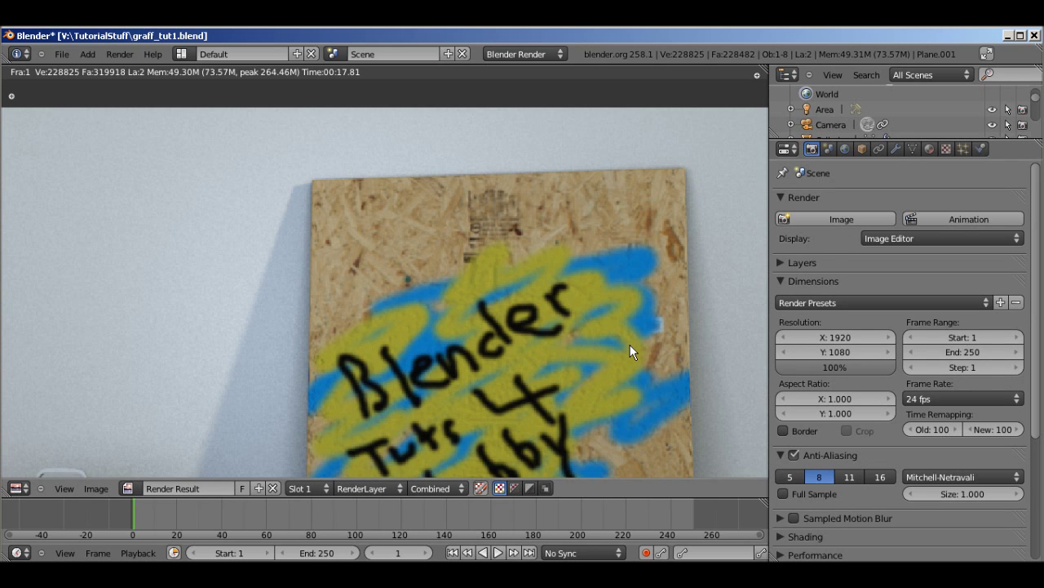
key("F12")
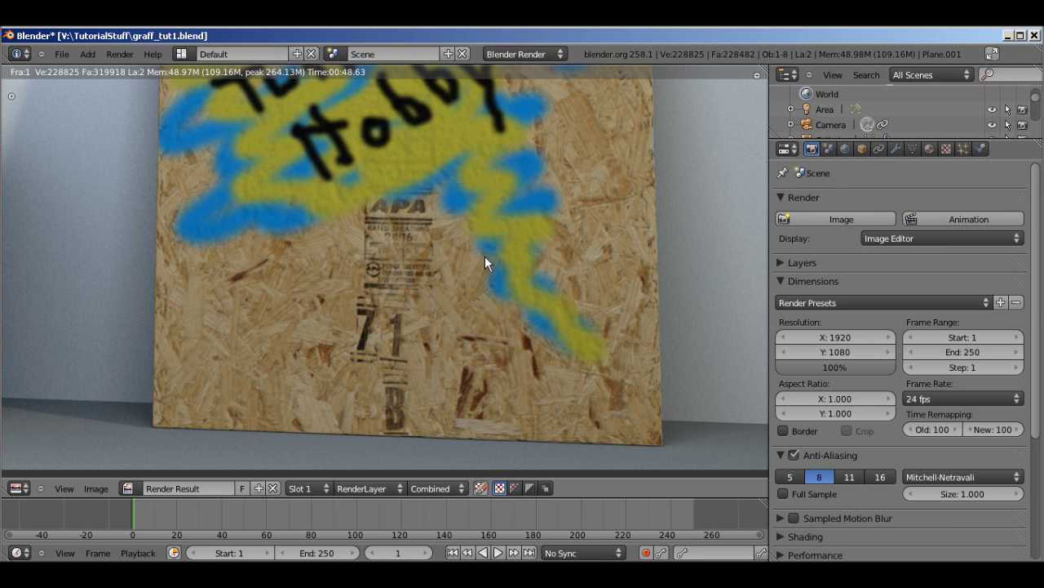
Examine the board's wood grain, edges and painted lettering up close in the full-resolution render
scroll(485, 256, "up", 1)
middle_click_drag(485, 295, 402, 304)
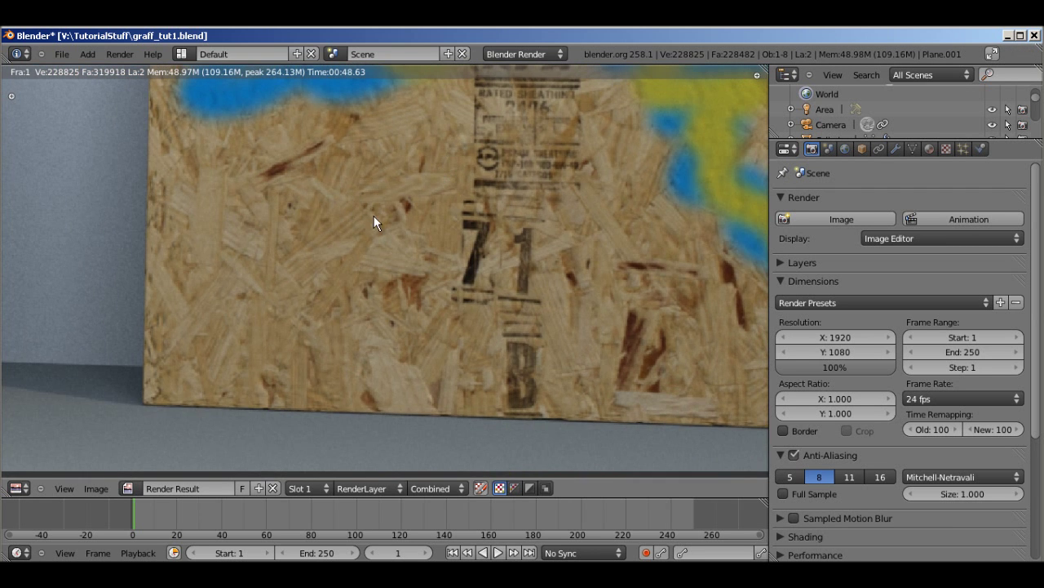
middle_click_drag(374, 215, 287, 306)
scroll(407, 186, "up", 2)
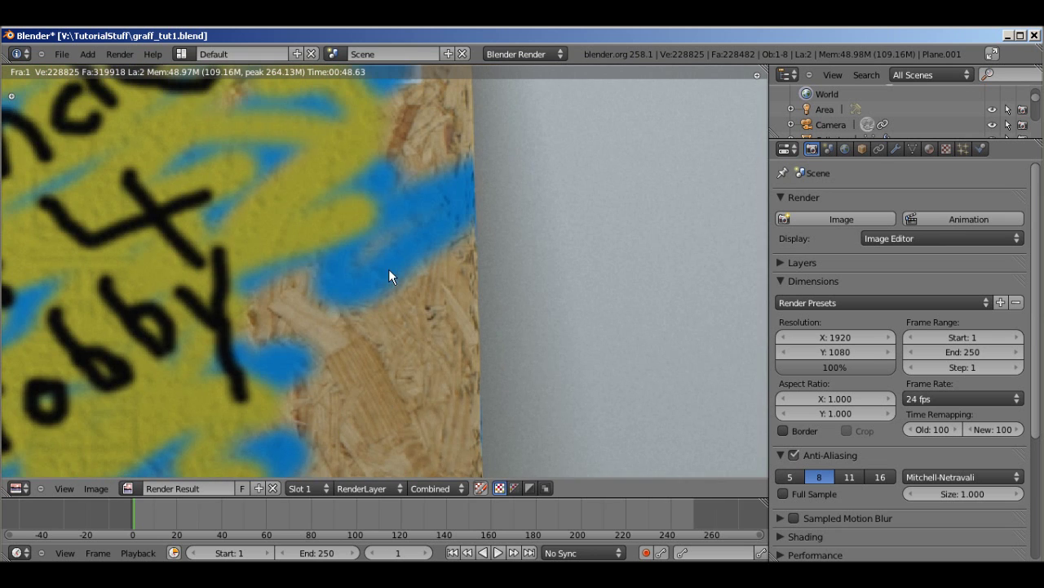
scroll(344, 198, "down", 1)
middle_click_drag(353, 200, 453, 271)
middle_click_drag(253, 254, 452, 322)
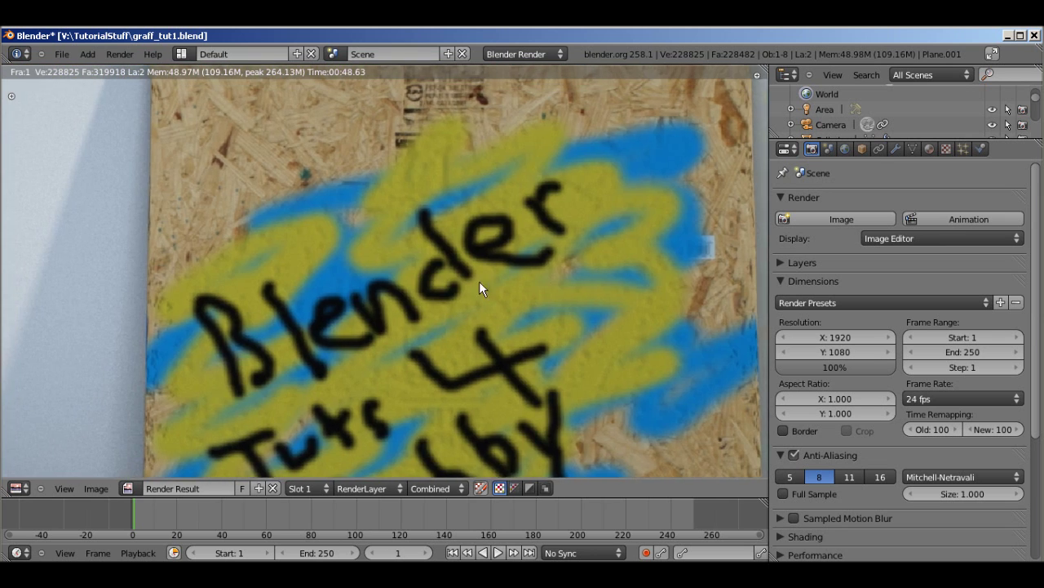
middle_click_drag(479, 289, 462, 190)
scroll(473, 231, "down", 3)
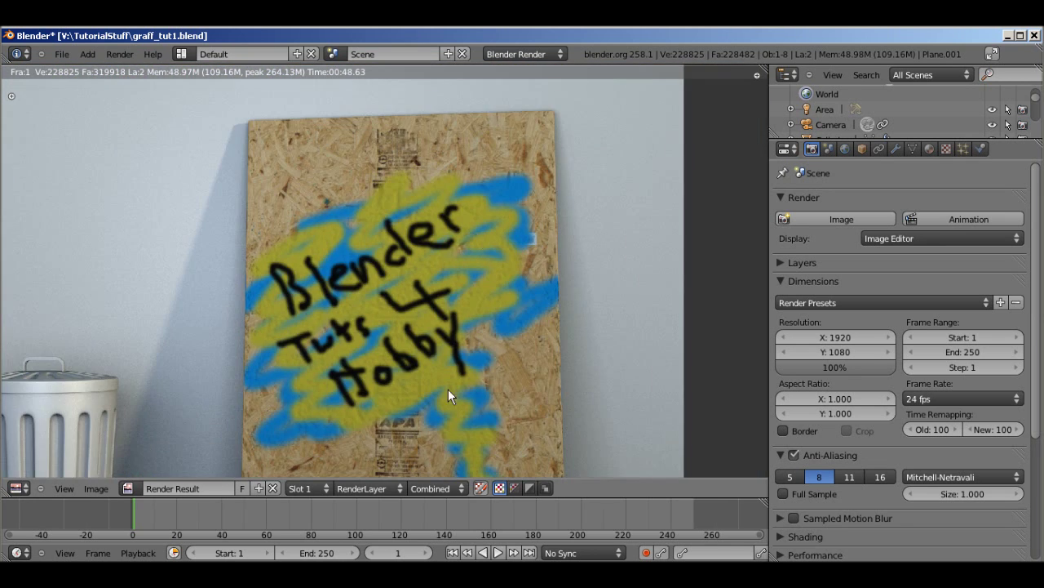
middle_click_drag(448, 388, 509, 281)
scroll(508, 281, "down", 1)
Set the board's Subsurf view and render subdivisions to 5 and render the frame again
left_click(896, 148)
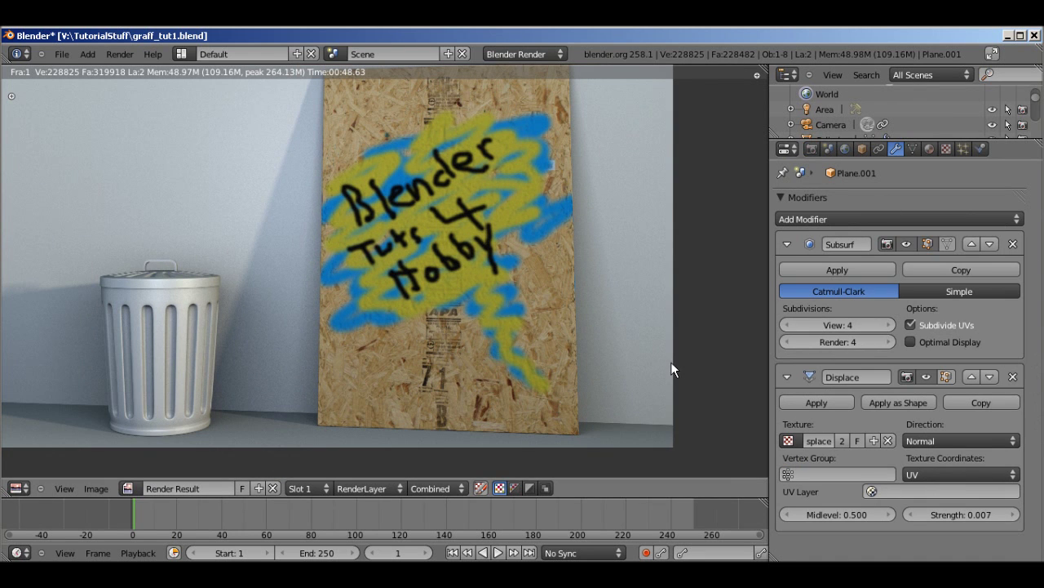
left_click(894, 341)
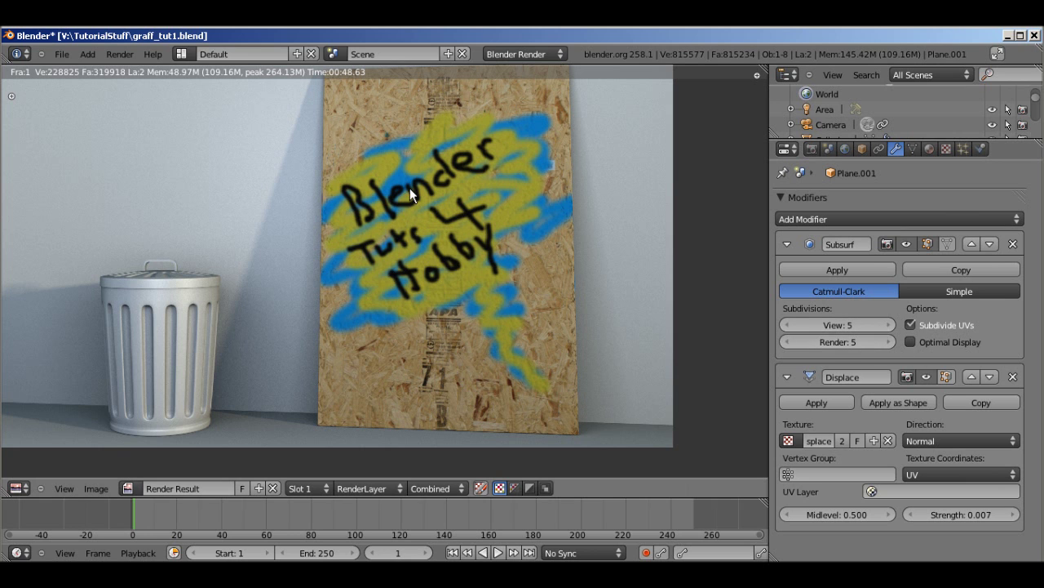
middle_click_drag(410, 188, 436, 243)
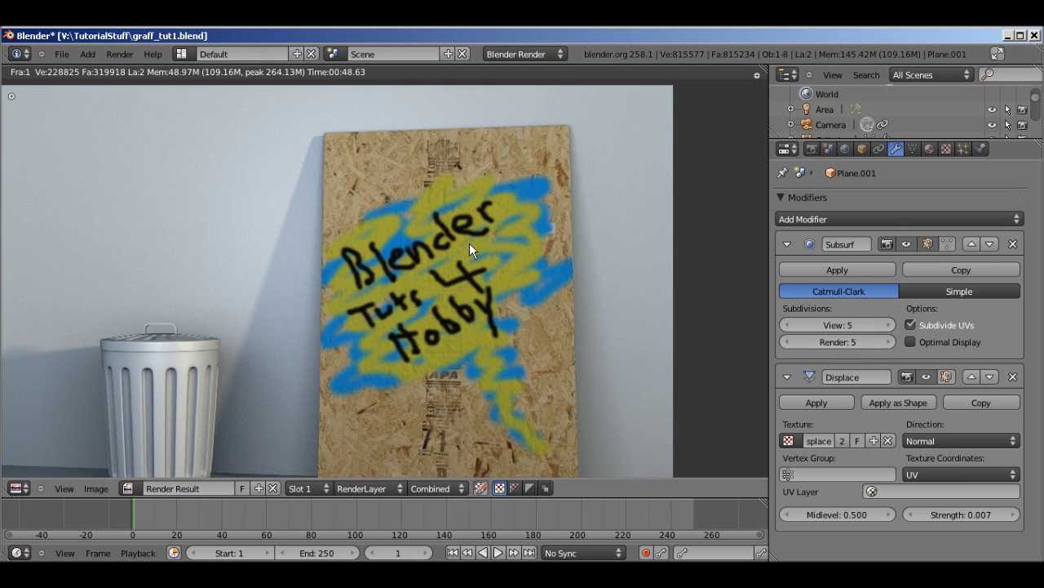
key("F12")
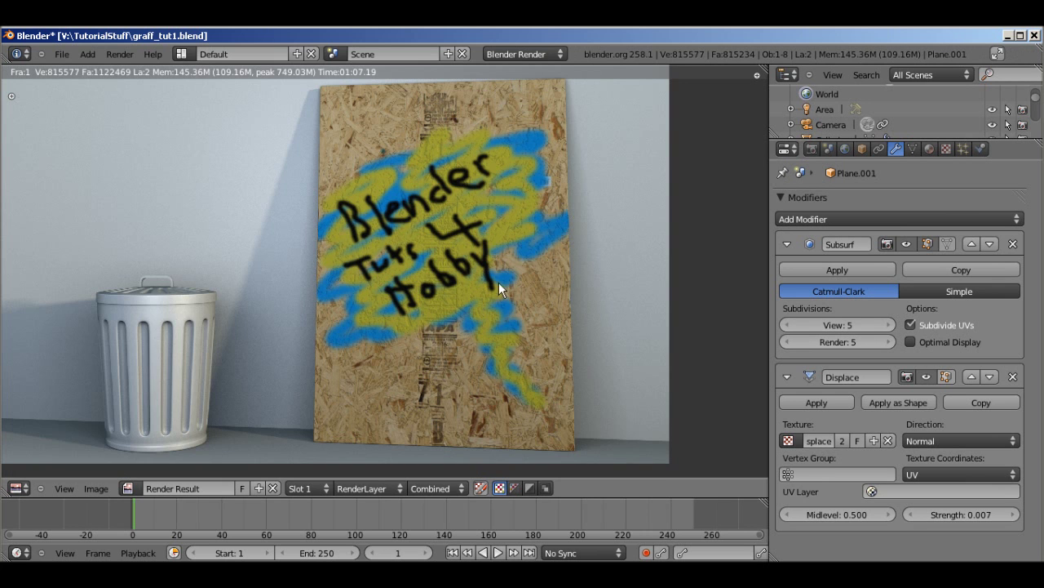
Examine the relief on the painted lettering and the board's upper and lower areas in the new render, and return to the 3D view
scroll(515, 273, "up", 3)
middle_click_drag(527, 258, 383, 355)
scroll(457, 342, "up", 3)
middle_click_drag(489, 334, 521, 352)
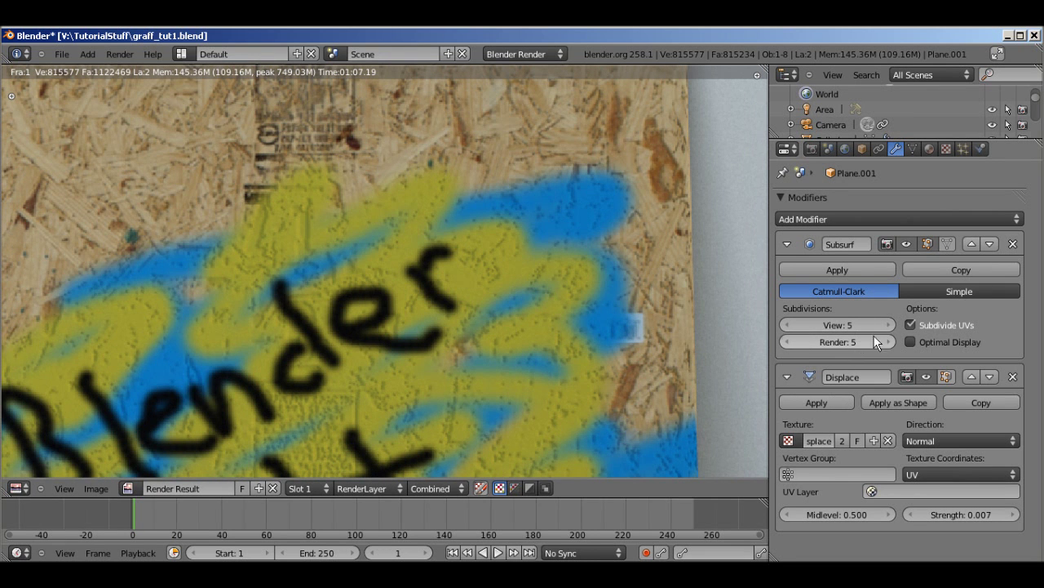
scroll(450, 383, "down", 3)
scroll(562, 227, "up", 3)
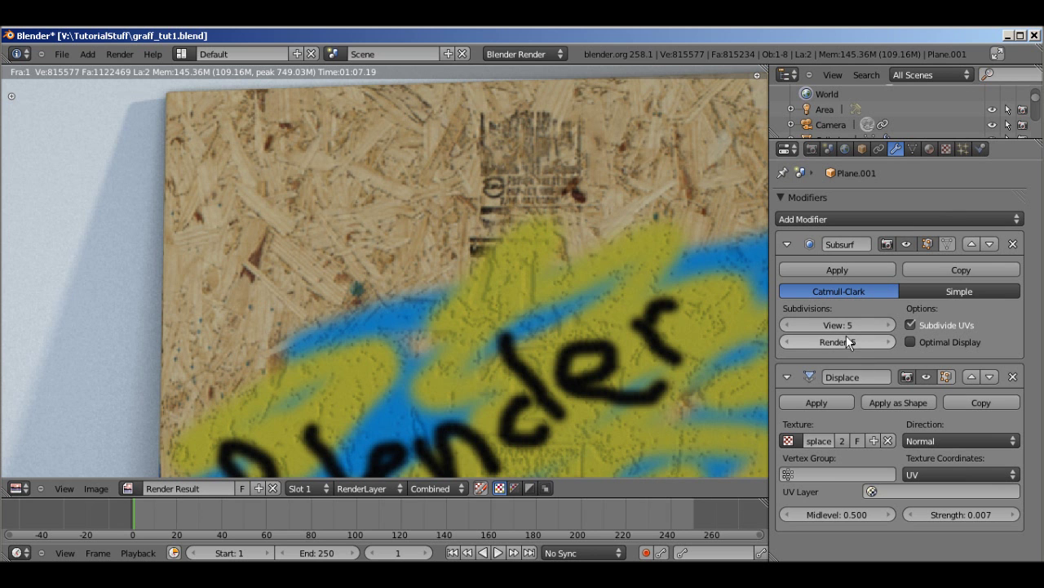
scroll(650, 286, "down", 3)
scroll(663, 289, "up", 2)
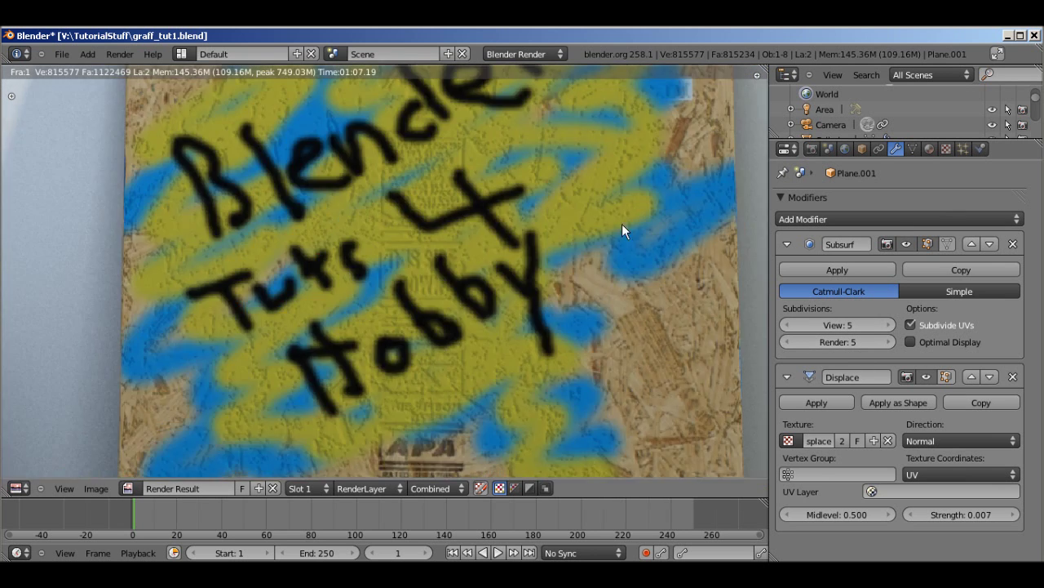
scroll(622, 223, "down", 2)
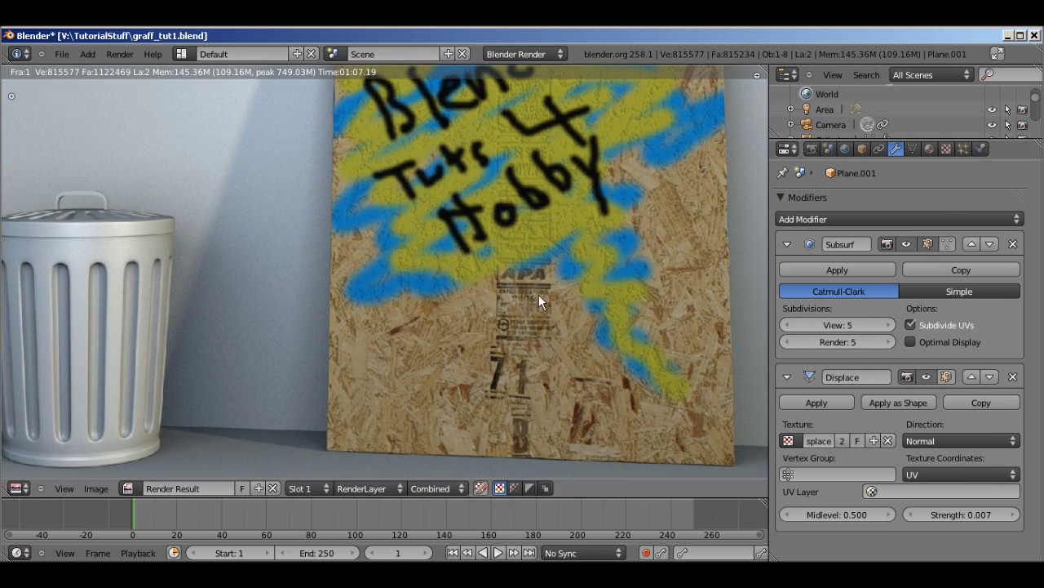
scroll(534, 277, "up", 2)
scroll(531, 281, "up", 2)
middle_click_drag(537, 341, 548, 432)
middle_click_drag(459, 98, 494, 355)
scroll(475, 248, "down", 1)
scroll(499, 346, "up", 1)
scroll(551, 352, "up", 2)
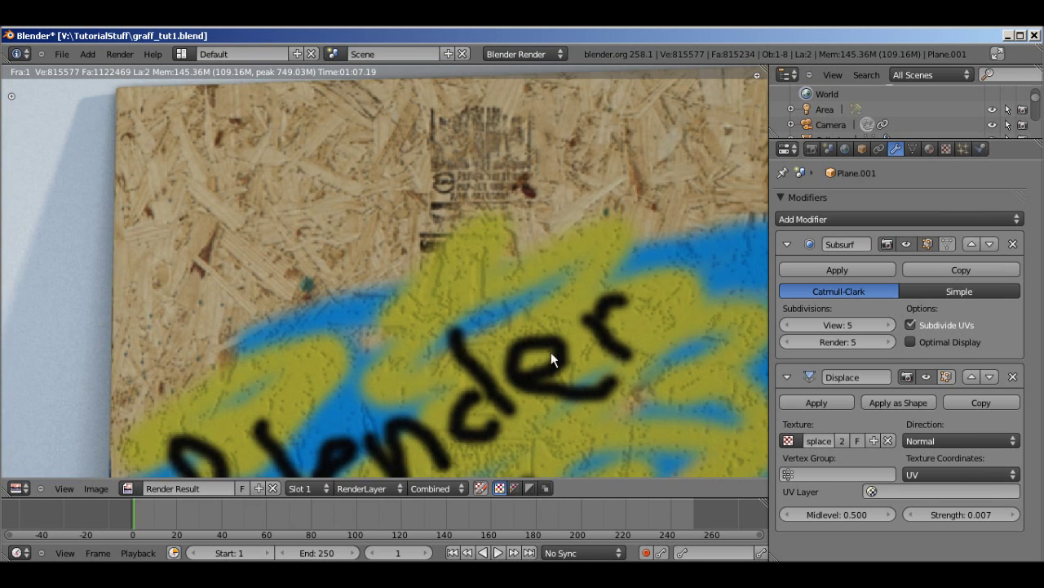
middle_click_drag(413, 260, 531, 288)
middle_click_drag(444, 174, 498, 189)
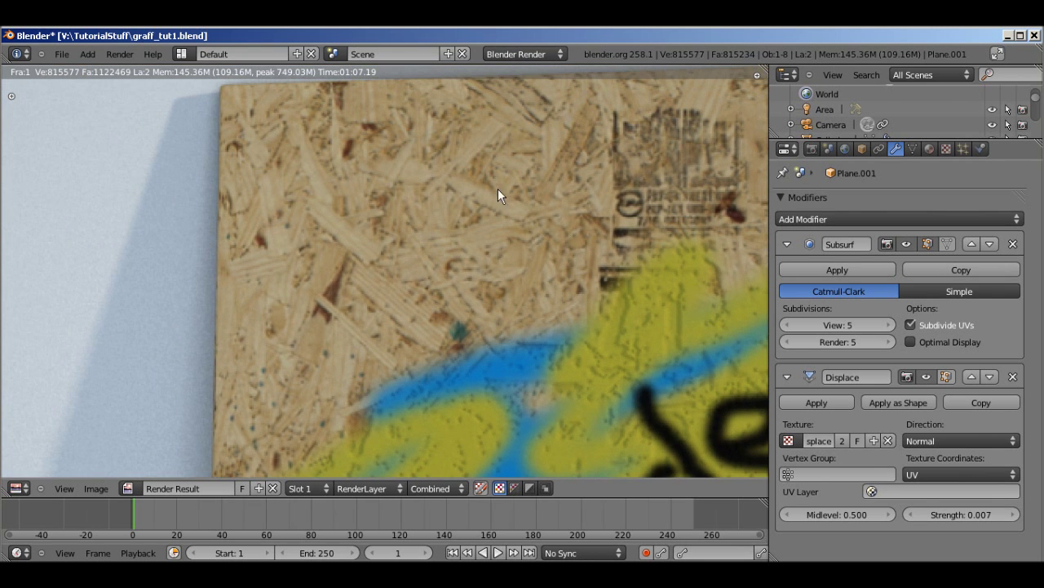
scroll(490, 384, "down", 5)
scroll(474, 287, "up", 3)
scroll(408, 256, "down", 2)
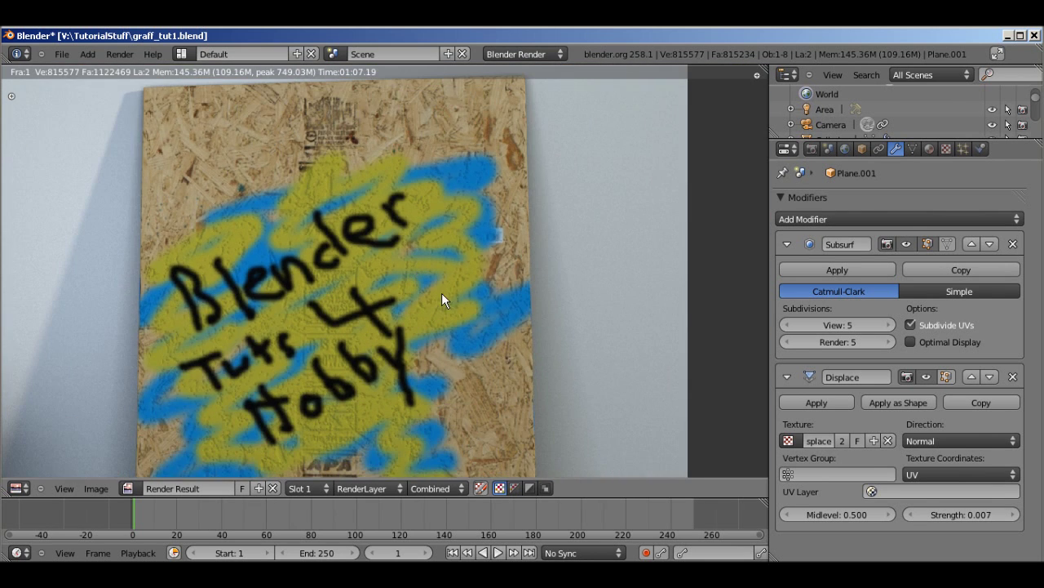
middle_click_drag(540, 332, 605, 324)
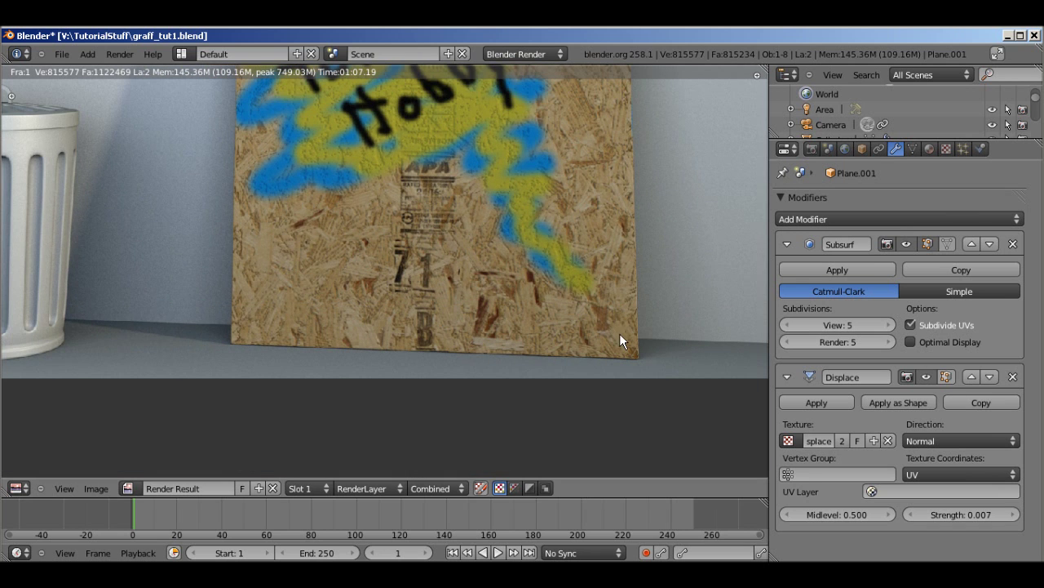
scroll(617, 332, "up", 2)
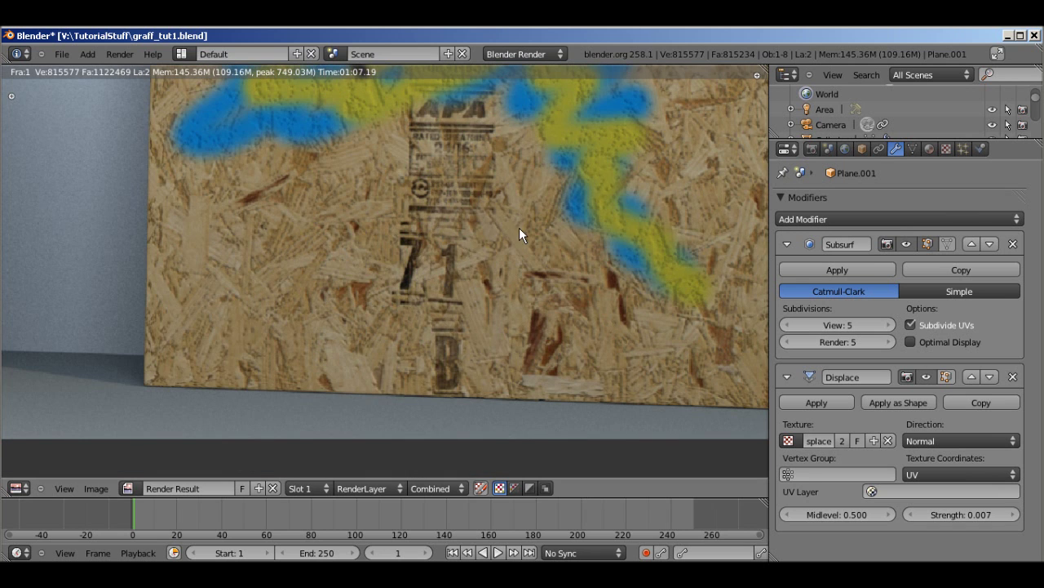
middle_click_drag(519, 227, 514, 302)
scroll(514, 301, "up", 1)
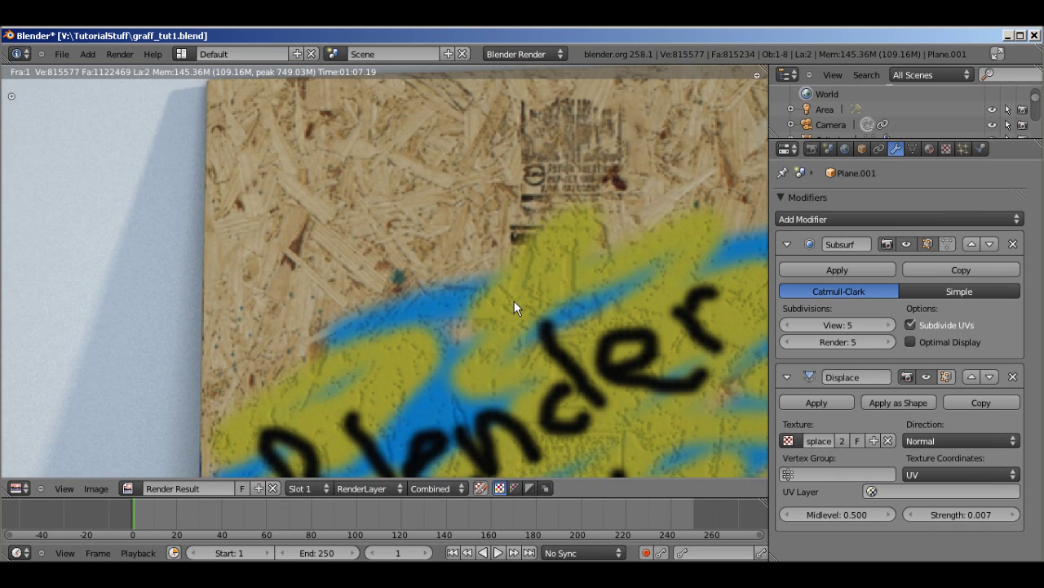
scroll(514, 301, "down", 2)
mouse_move(579, 302)
middle_mouse_down()
mouse_move(536, 198)
mouse_move(563, 314)
middle_mouse_up()
scroll(563, 314, "down", 1)
scroll(522, 319, "down", 1)
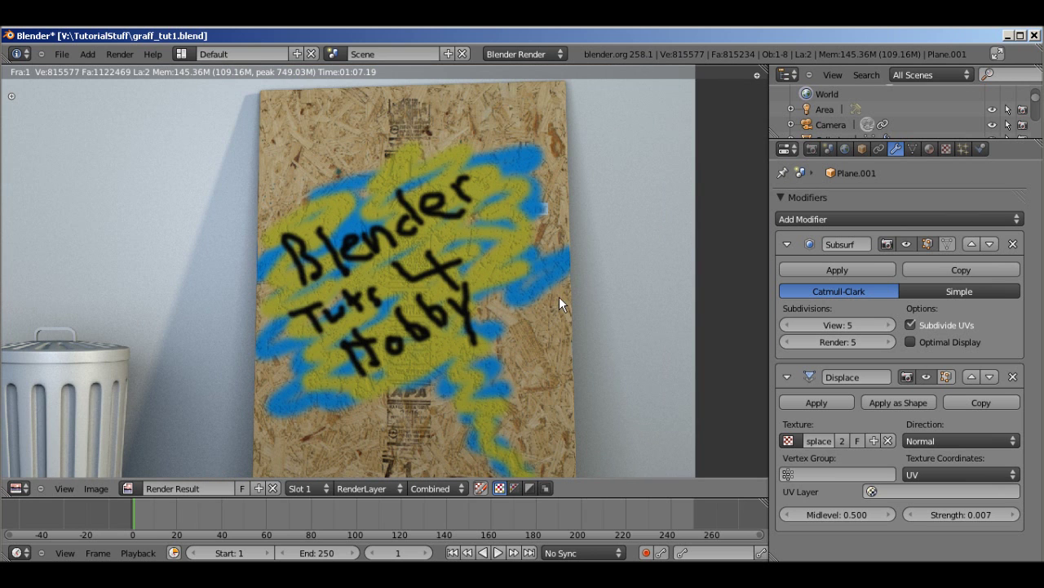
key("Escape")
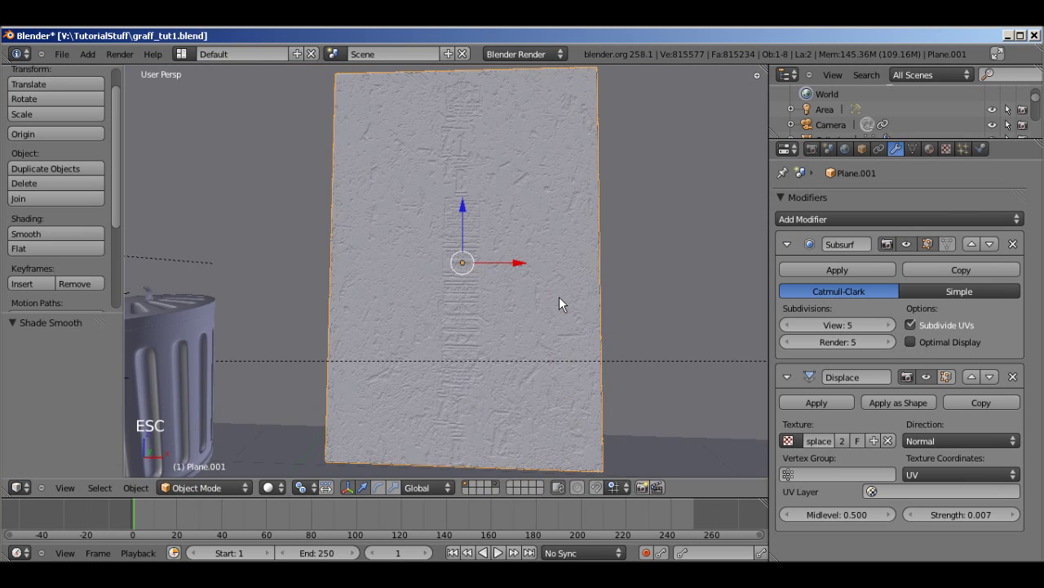
Inspect the board's relief from several angles in the 3D view and set the Subsurf view subdivisions to 4
scroll(559, 293, "up", 2)
scroll(563, 300, "down", 2)
middle_click_drag(567, 302, 555, 303)
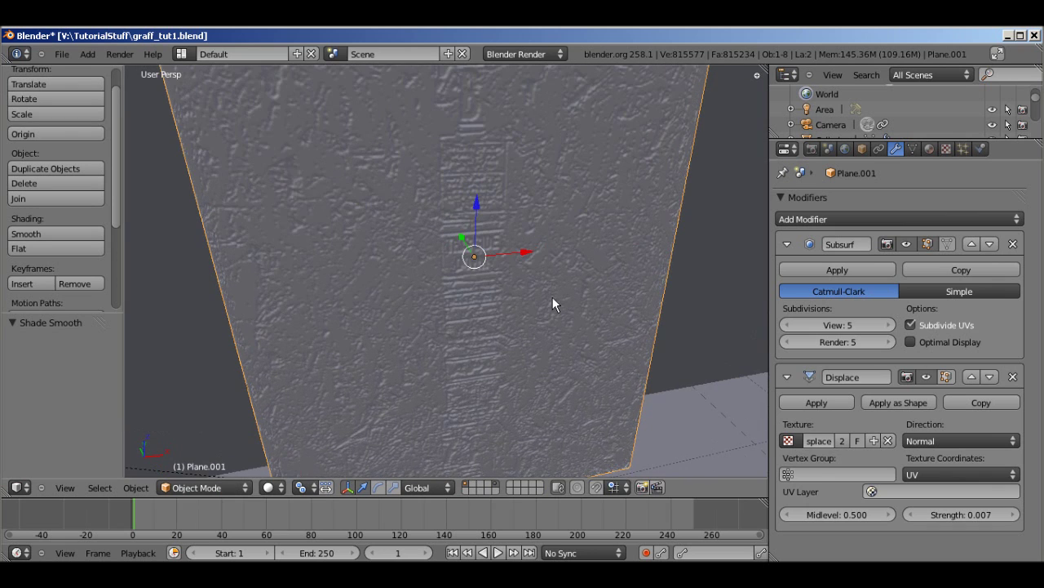
scroll(522, 261, "up", 3)
middle_click_drag(500, 233, 508, 250)
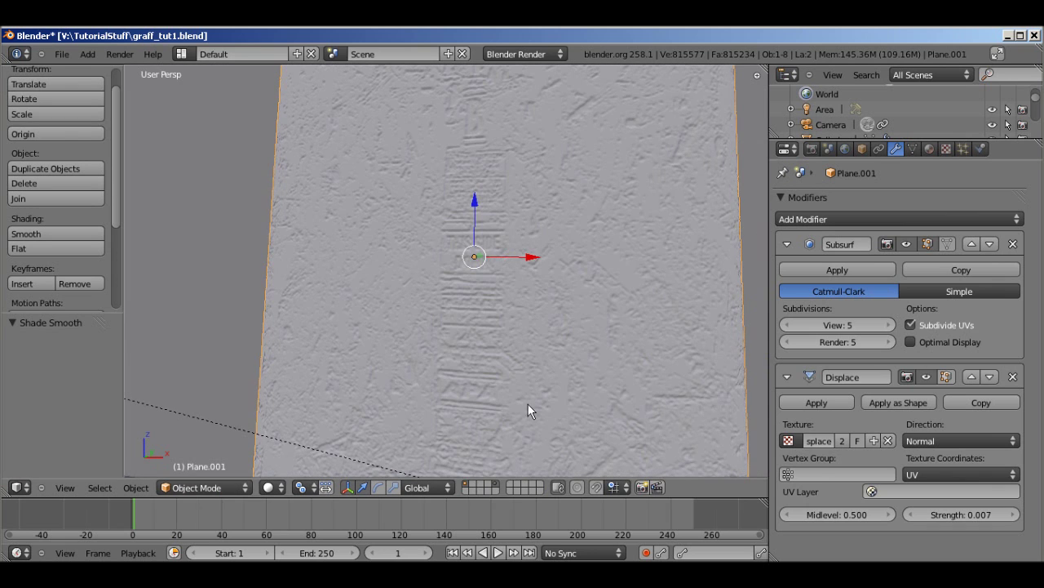
scroll(531, 415, "down", 3)
middle_click_drag(513, 343, 572, 343)
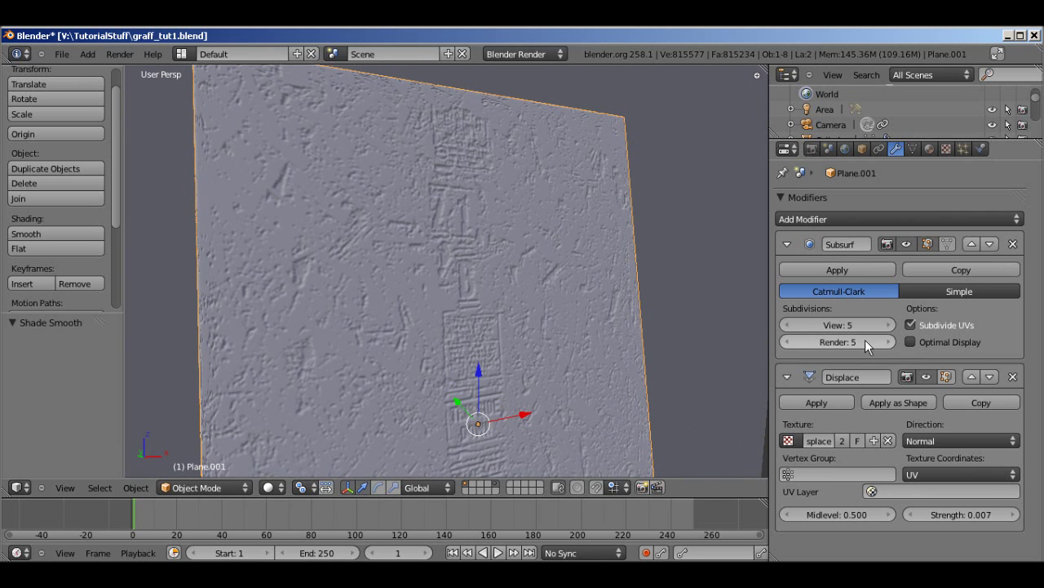
left_click(787, 325)
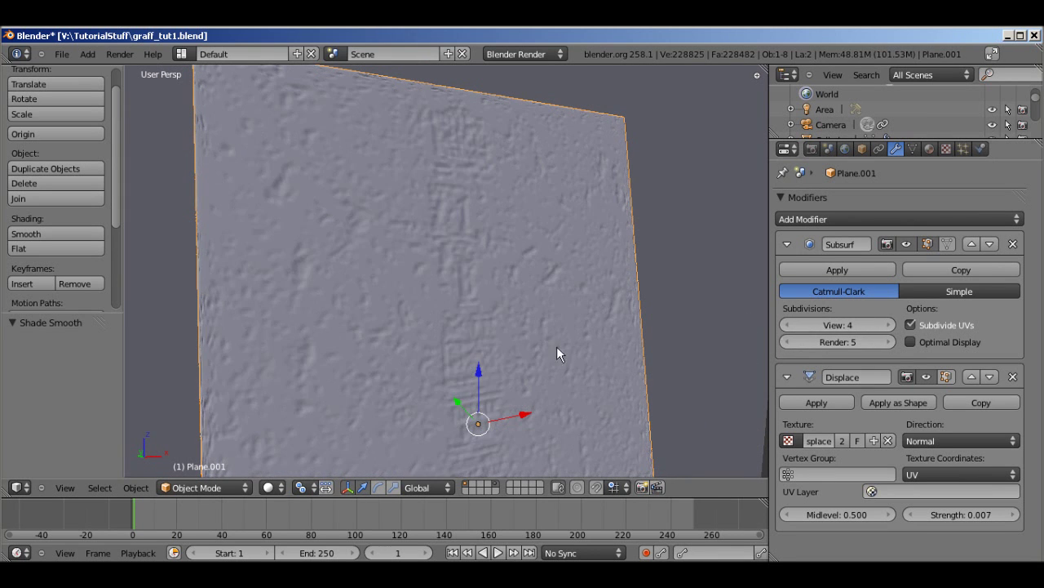
Deselect everything in the scene and save over graff_tut1.blend
middle_click_drag(557, 346, 349, 310)
scroll(389, 338, "down", 4)
key("a")
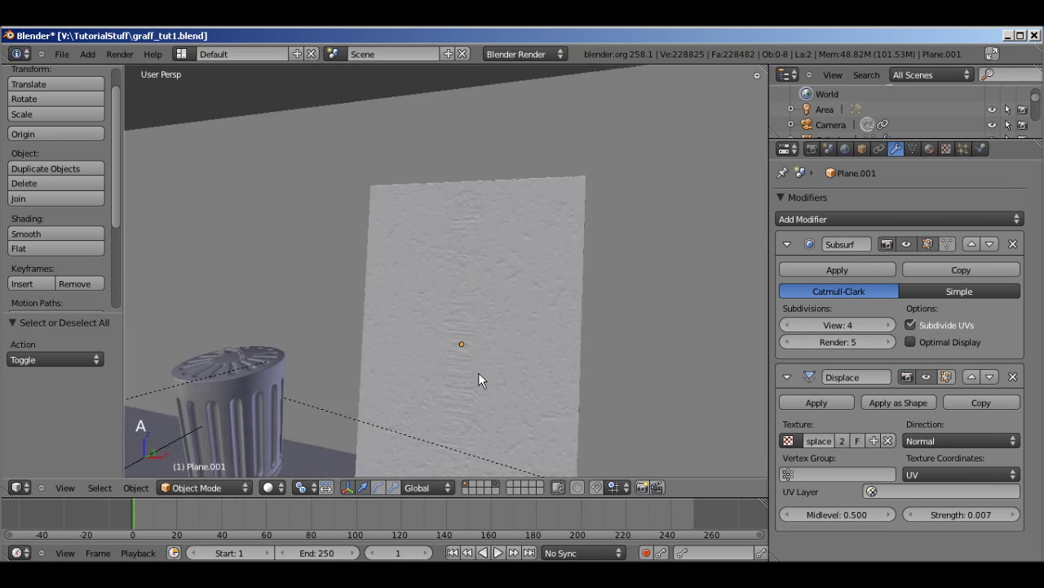
mouse_move(464, 346)
middle_mouse_down()
mouse_move(476, 411)
mouse_move(464, 343)
middle_mouse_up()
scroll(463, 336, "up", 2)
key("ctrl+s")
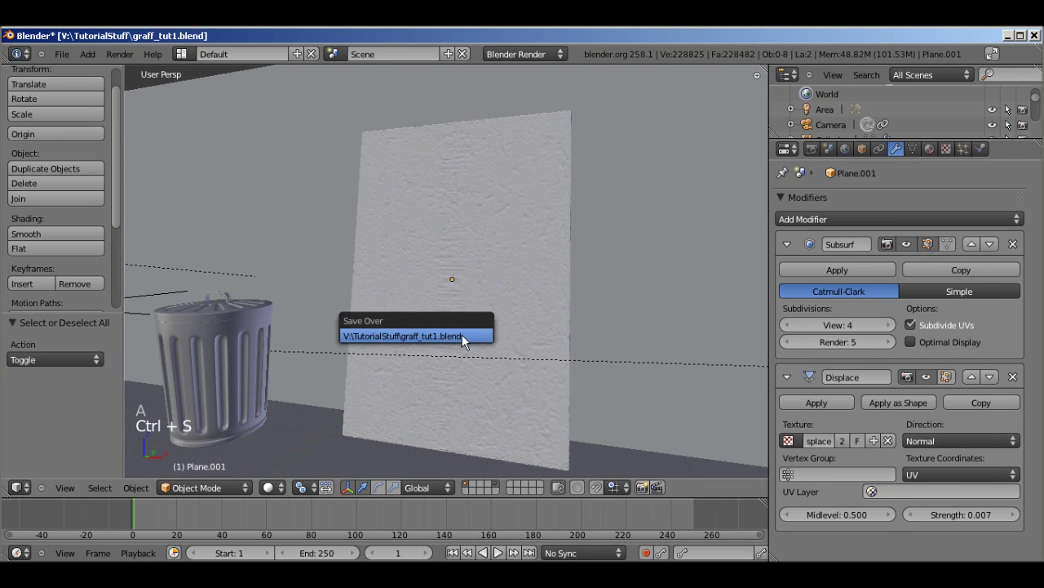
left_click(462, 334)
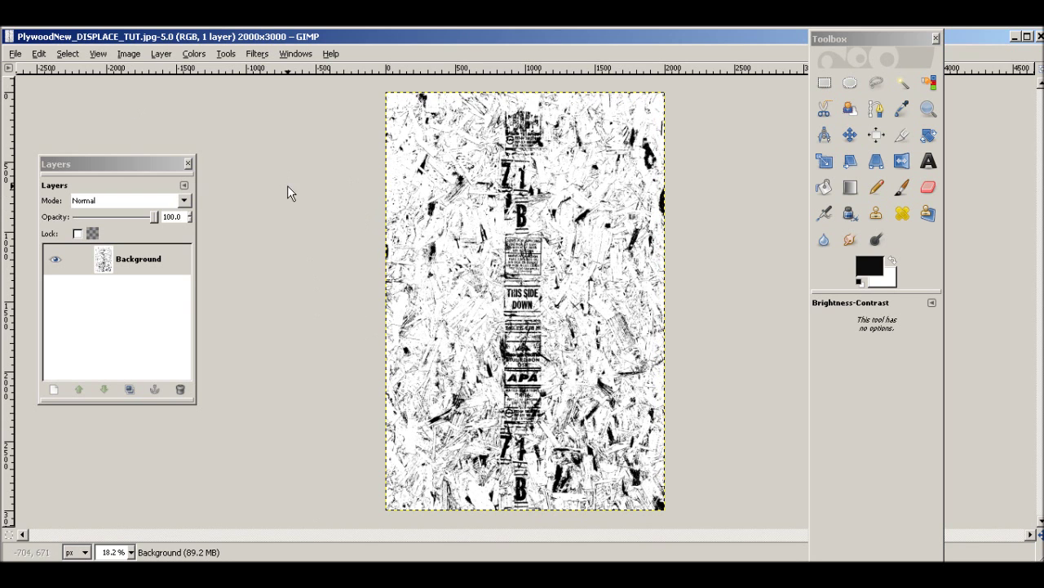
In GIMP, undo the last contrast change and apply Brightness-Contrast to the plywood texture with brightness about -52 and contrast 91
key("ctrl+z")
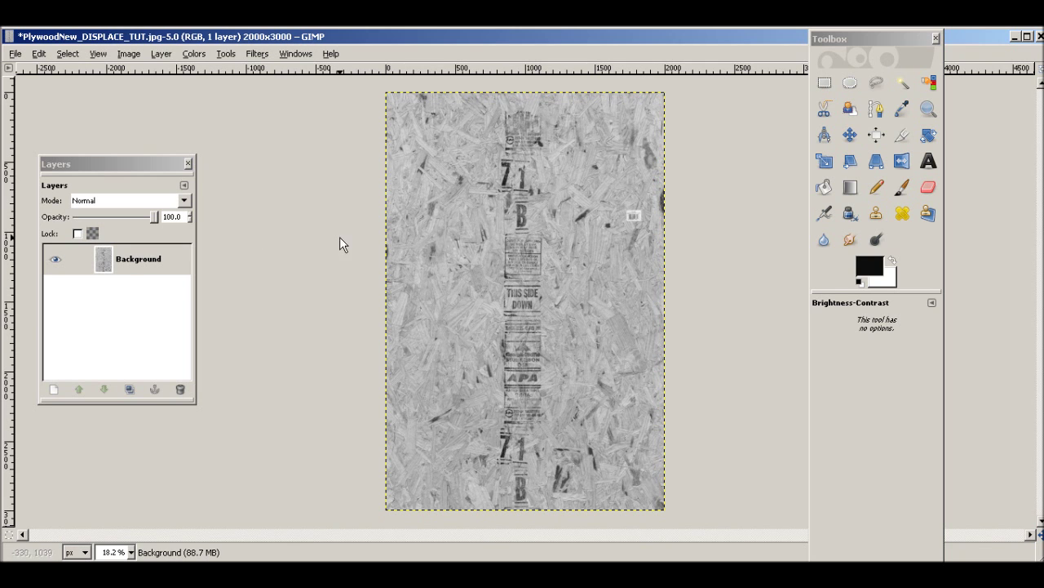
left_click(193, 53)
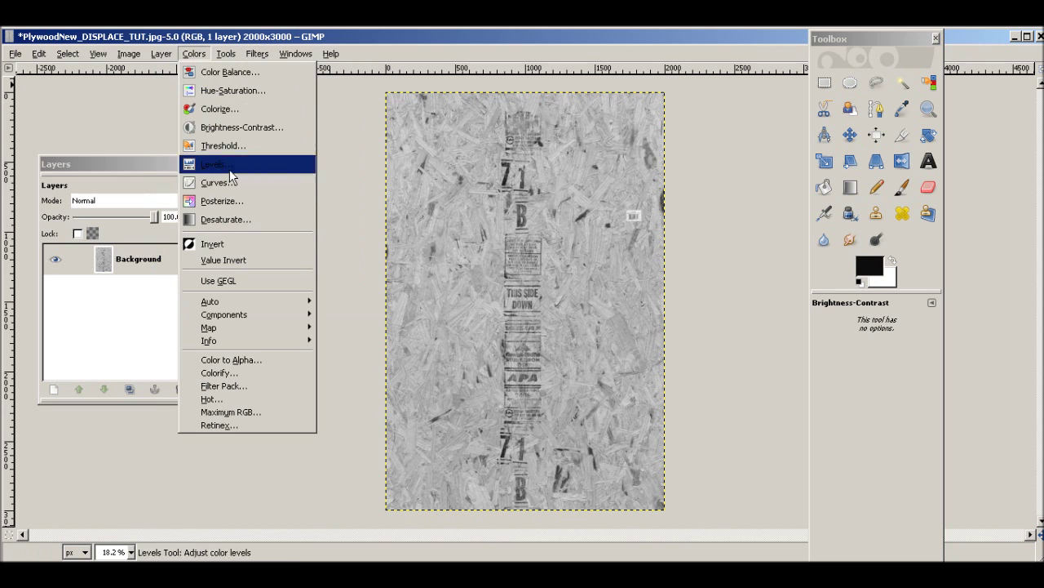
left_click(227, 129)
left_click_drag(860, 260, 1002, 256)
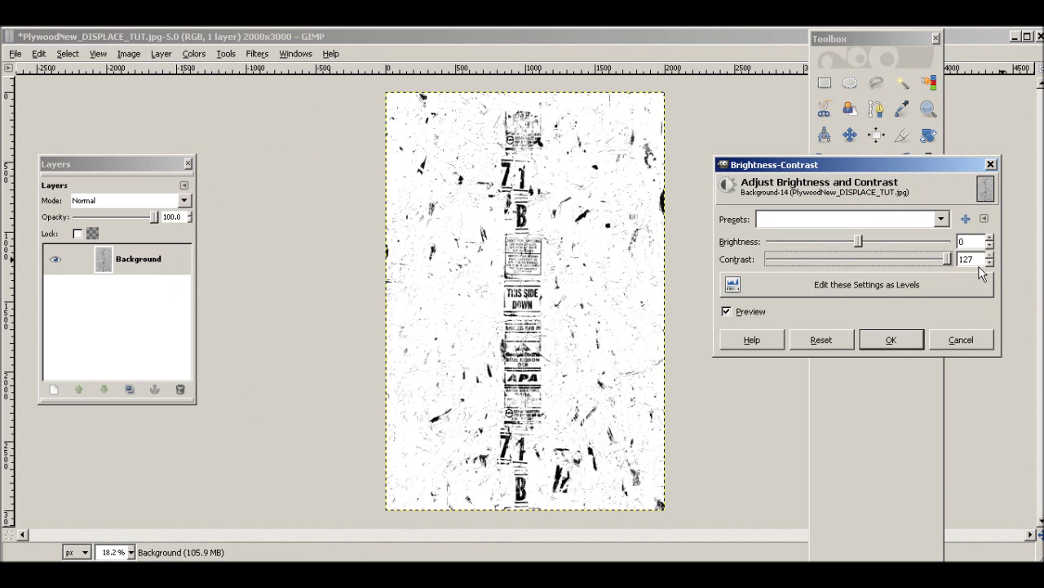
left_click_drag(857, 241, 820, 247)
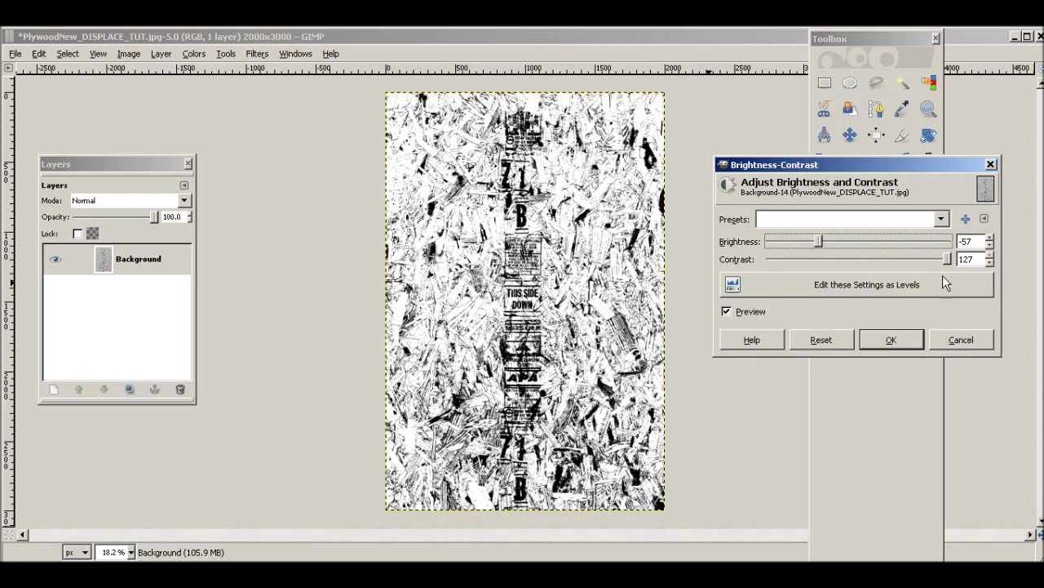
left_click_drag(945, 258, 918, 259)
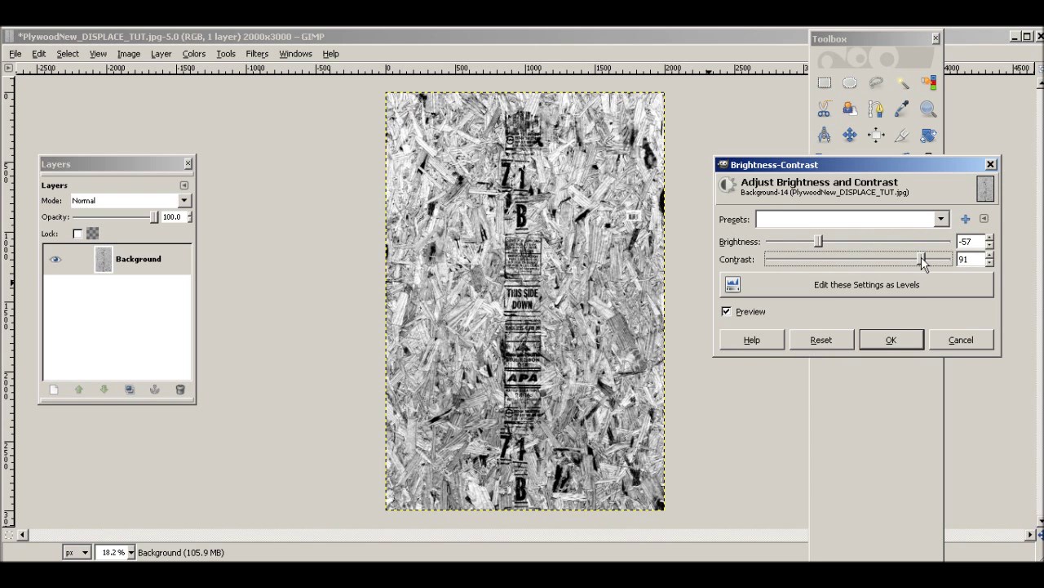
left_click_drag(822, 242, 825, 236)
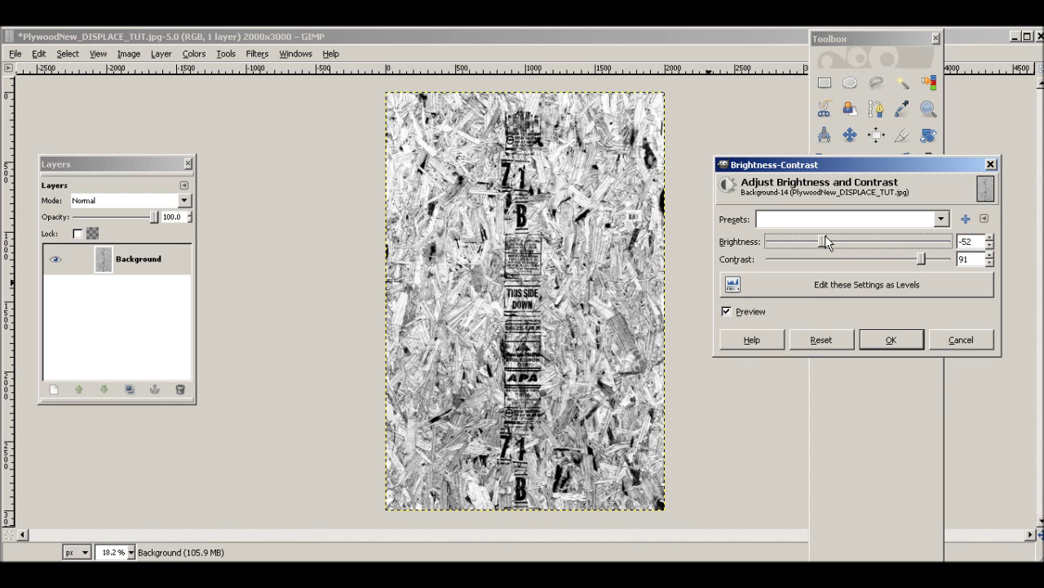
left_click_drag(825, 235, 824, 234)
left_click(899, 342)
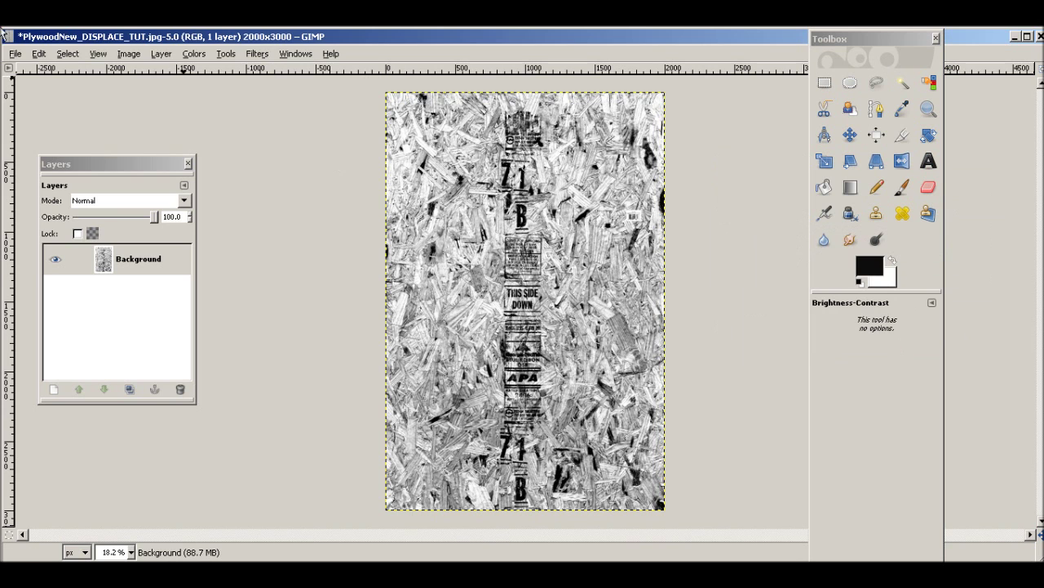
Begin saving the adjusted texture as a new file in TutorialStuff with PNG image as the file type
left_click(16, 53)
left_click(44, 187)
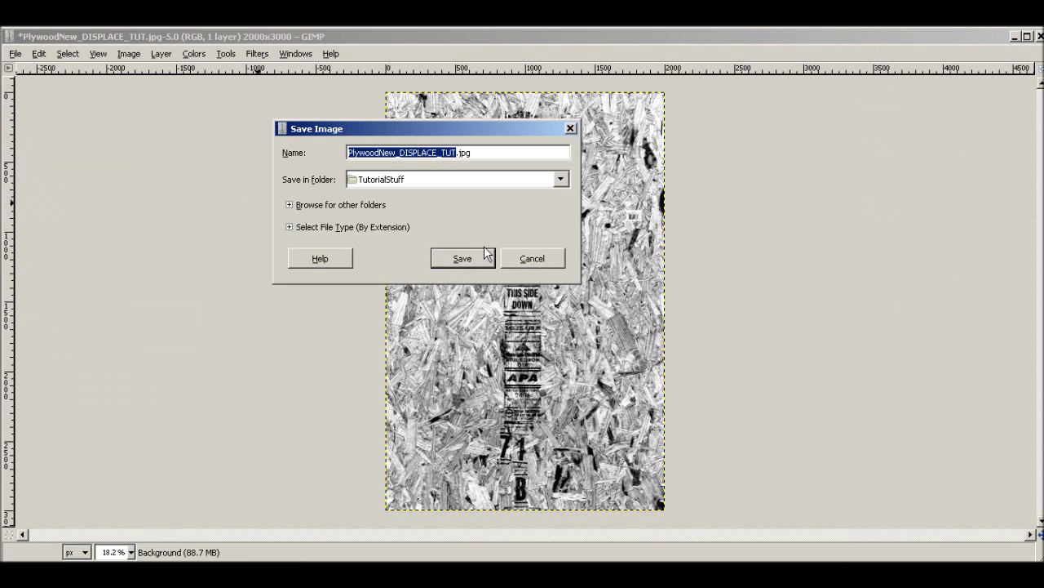
left_click(317, 234)
scroll(391, 313, "down", 6)
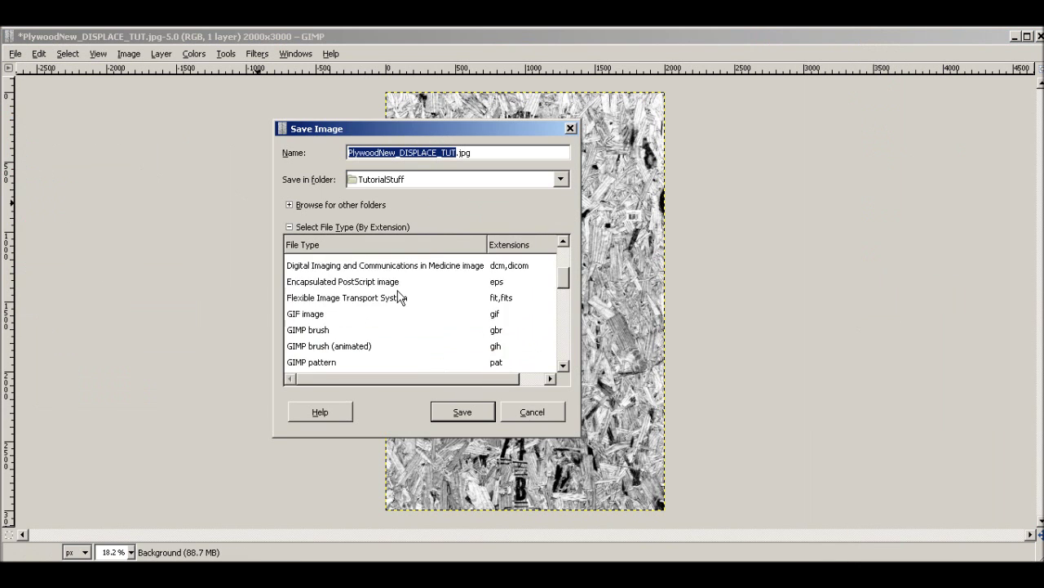
scroll(384, 306, "down", 3)
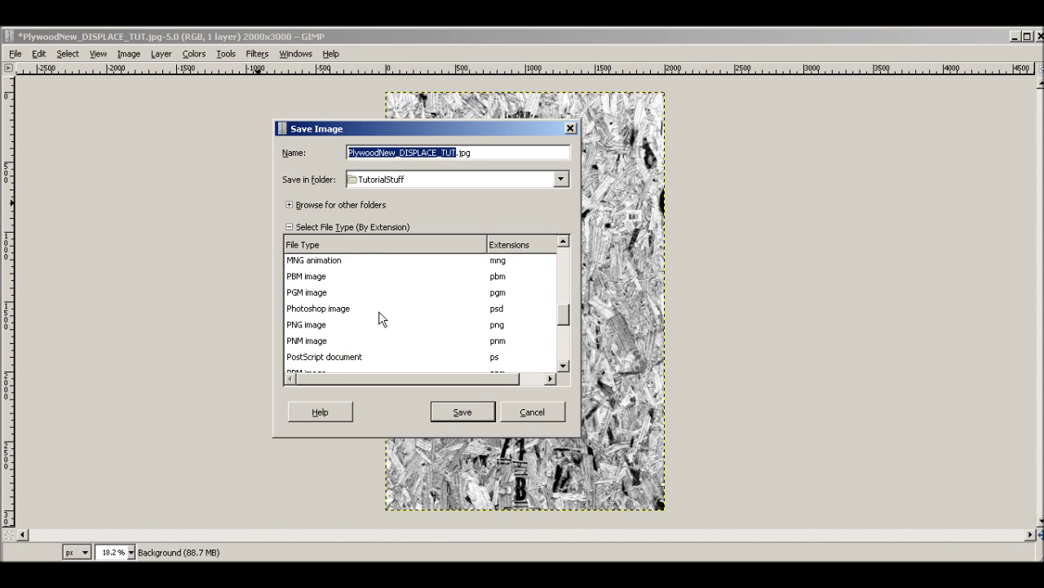
left_click(324, 326)
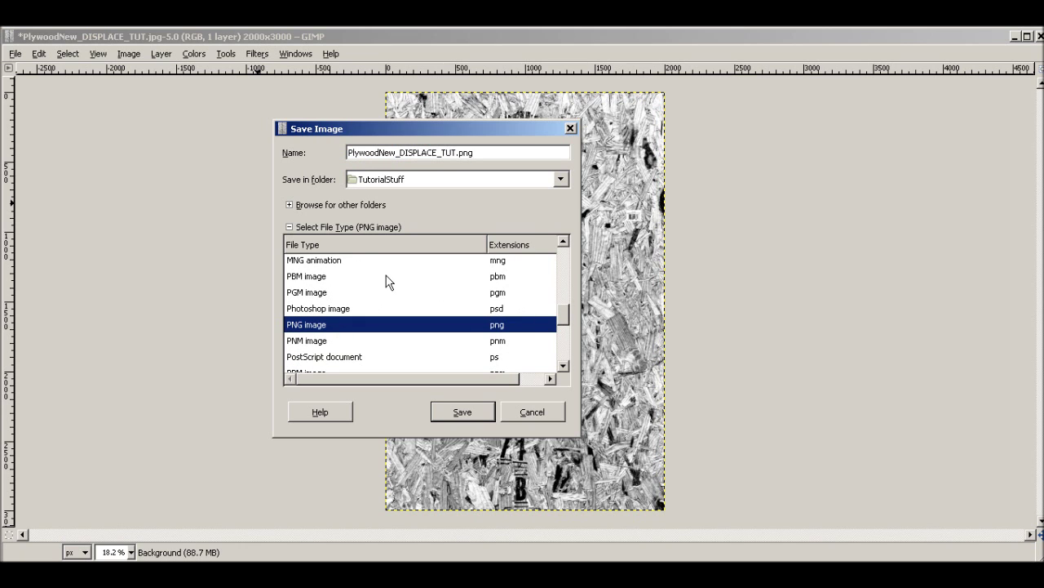
Name the file PlywoodNew_NORMAL_TUT.png and save it with the background color included
left_click(445, 153)
key("BackSpace")
key("BackSpace")
key("BackSpace")
key("BackSpace")
key("BackSpace")
key("BackSpace")
key("BackSpace")
key("BackSpace")
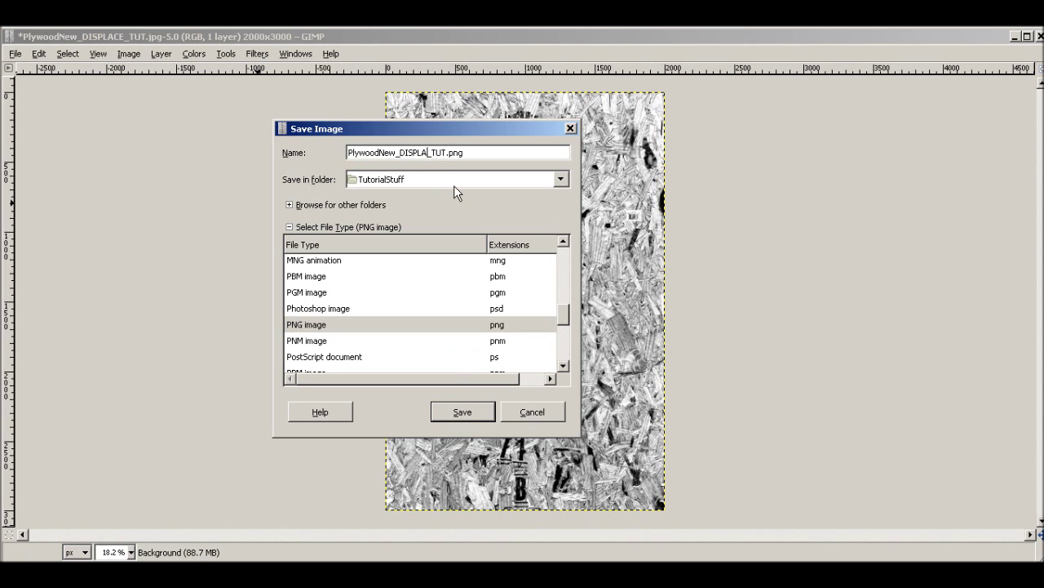
type("NORMAL")
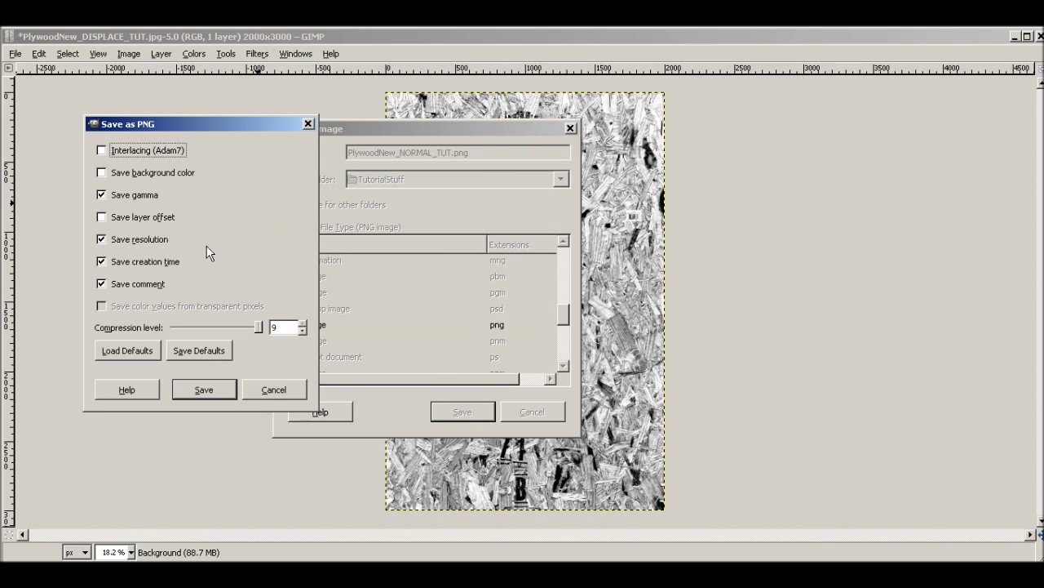
left_click(153, 181)
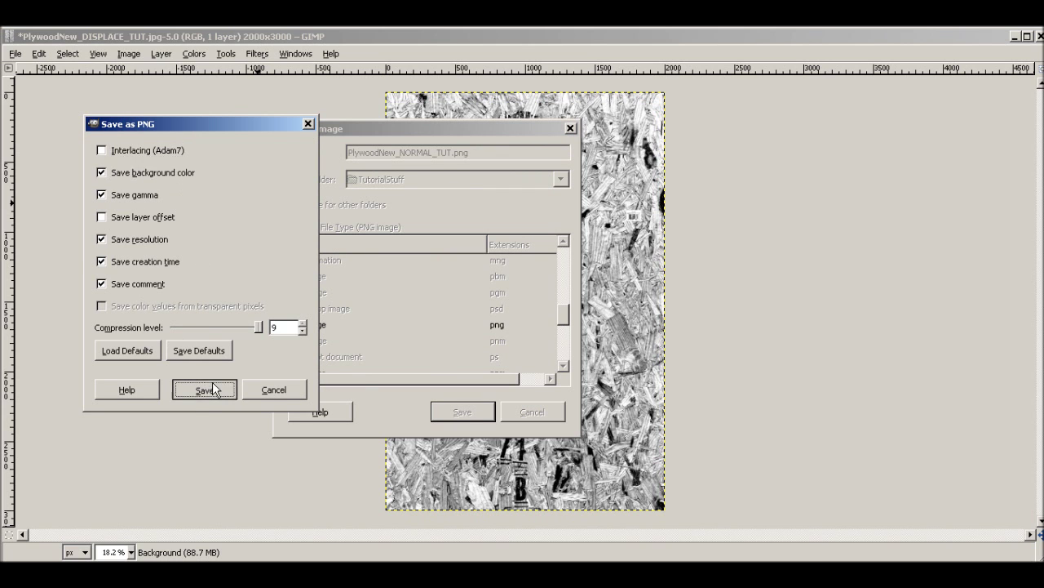
left_click(205, 389)
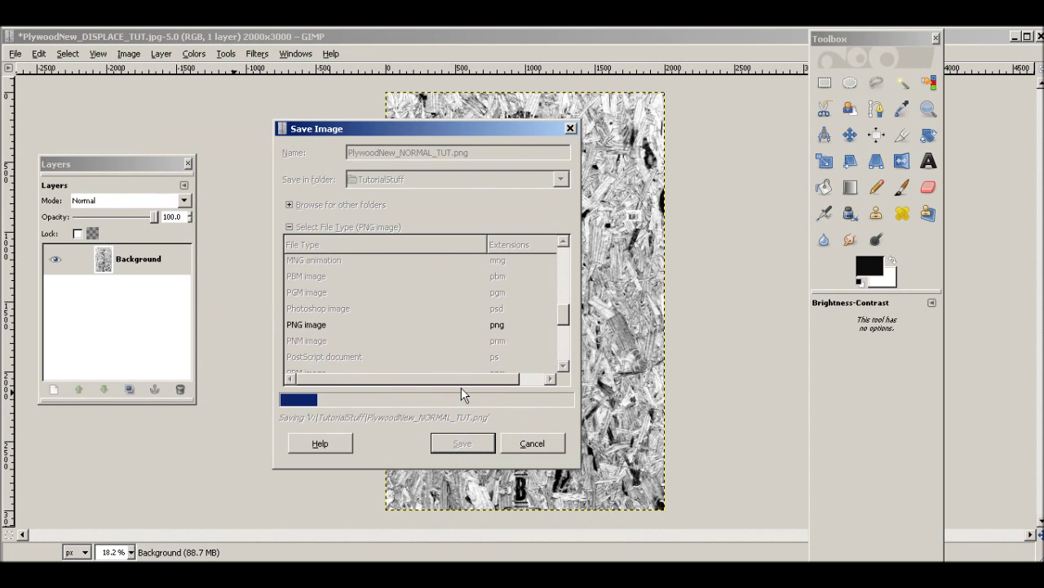
Switch to Blender and add a texture named "normal" in the slot below displace on the board material
key("alt+Tab")
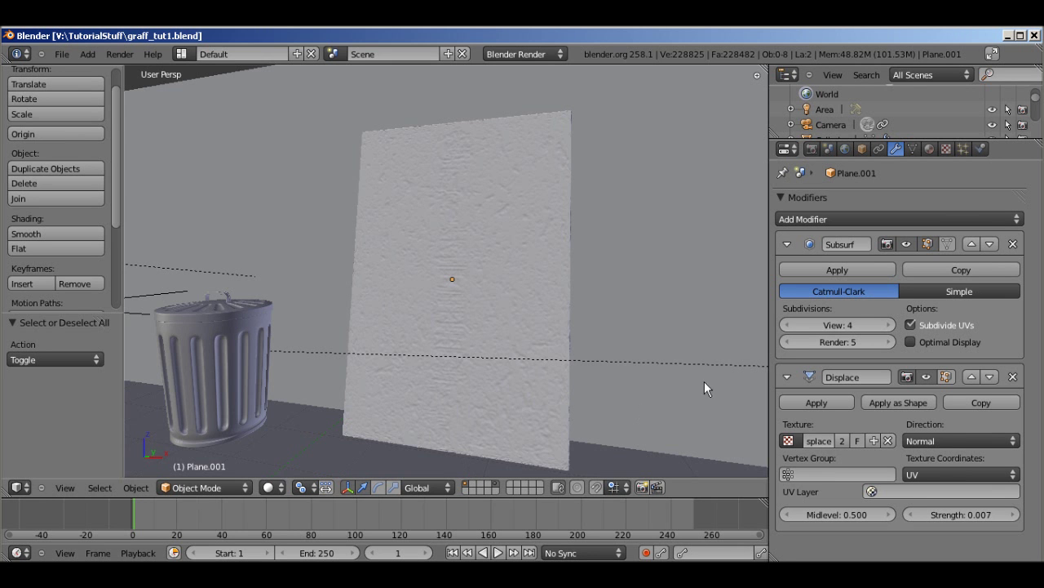
middle_click_drag(480, 269, 522, 271)
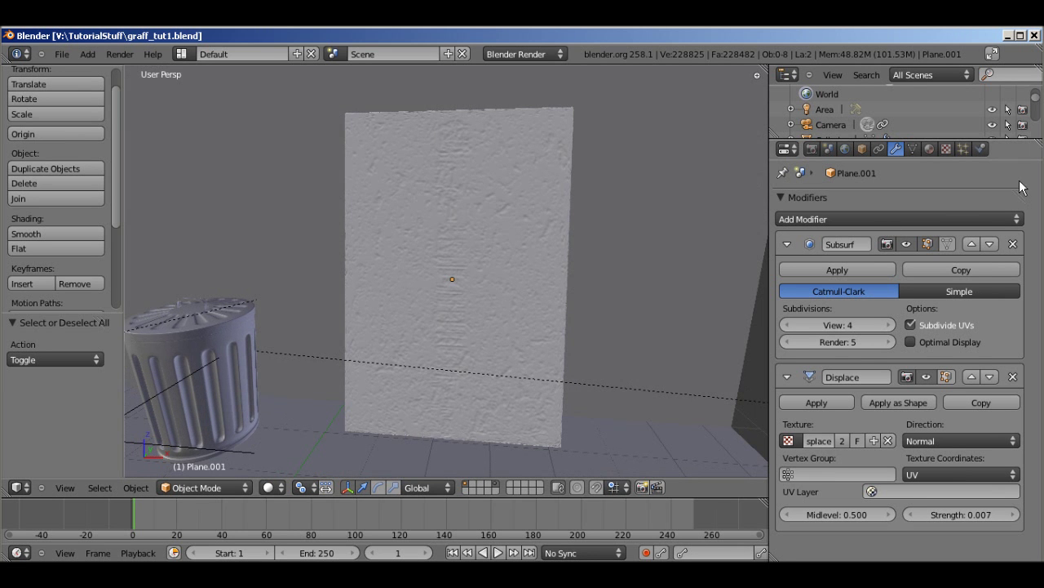
left_click(930, 148)
left_click(948, 150)
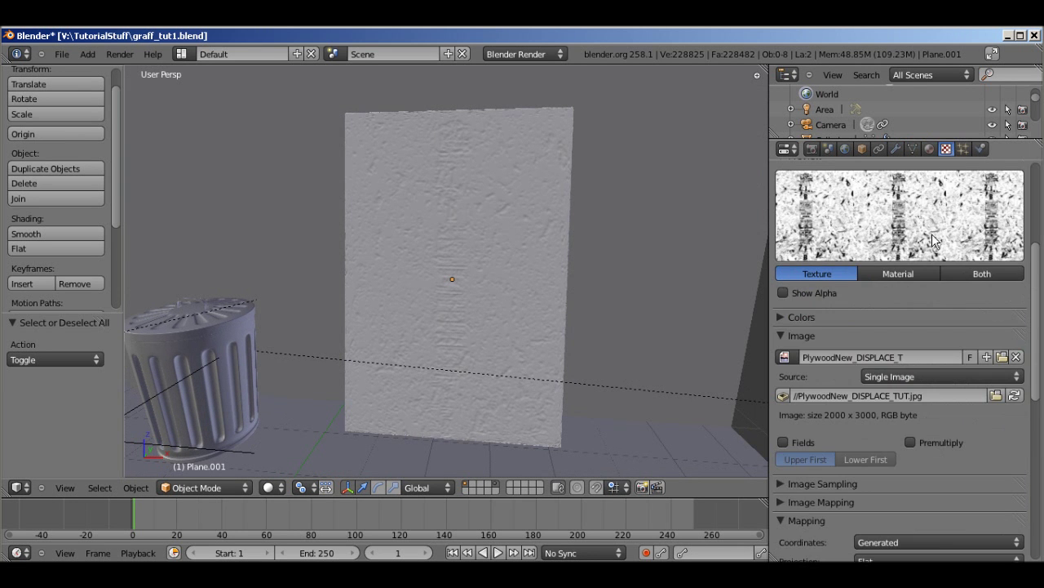
scroll(903, 312, "up", 5)
left_click(816, 256)
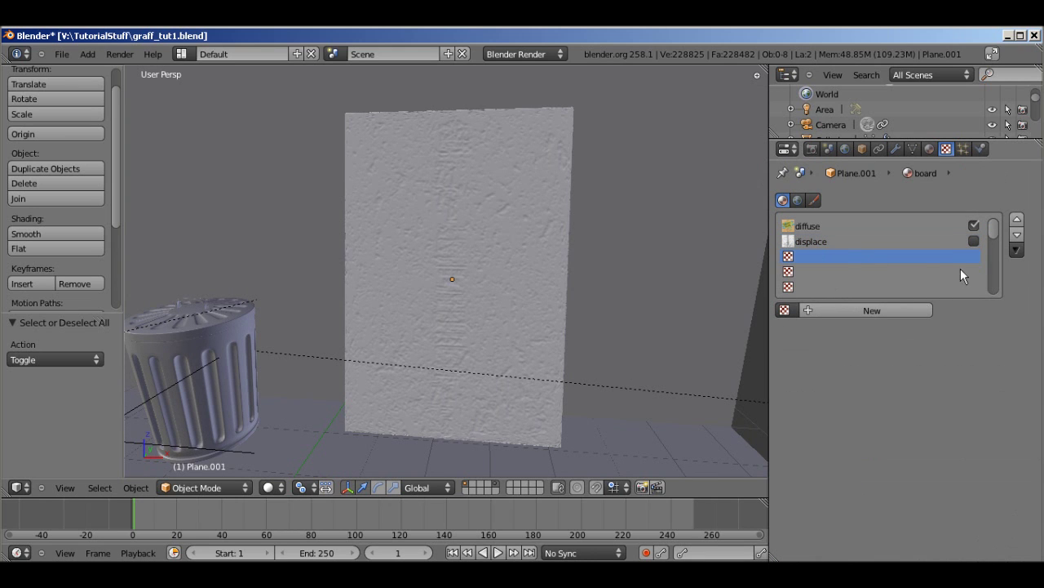
left_click(871, 313)
left_click(829, 314)
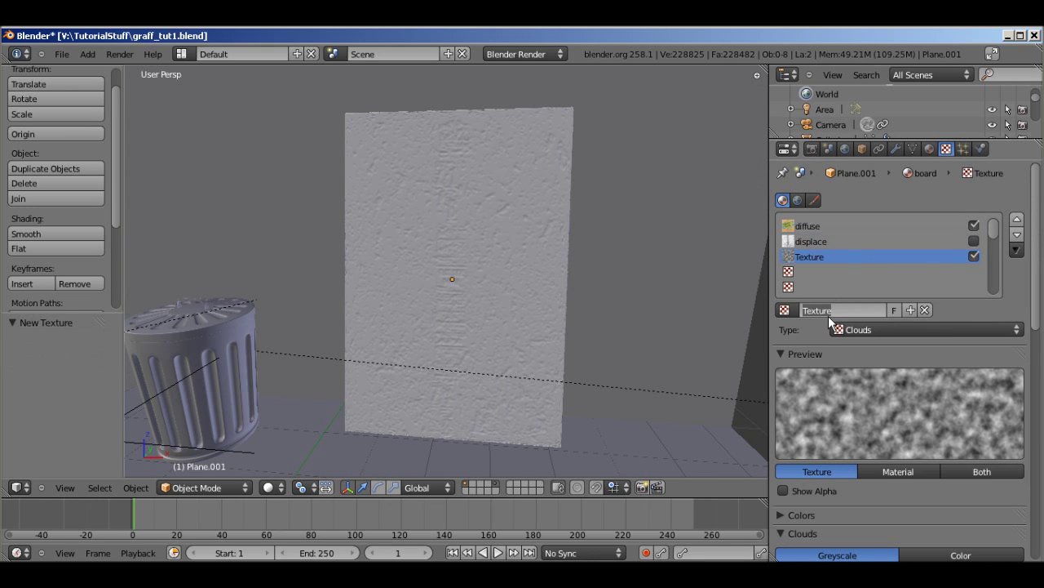
type("normal")
key("Return")
Set the normal texture's type to Image or Movie and load PlywoodNew_NORMAL_TUT.png into it
scroll(807, 325, "down", 4)
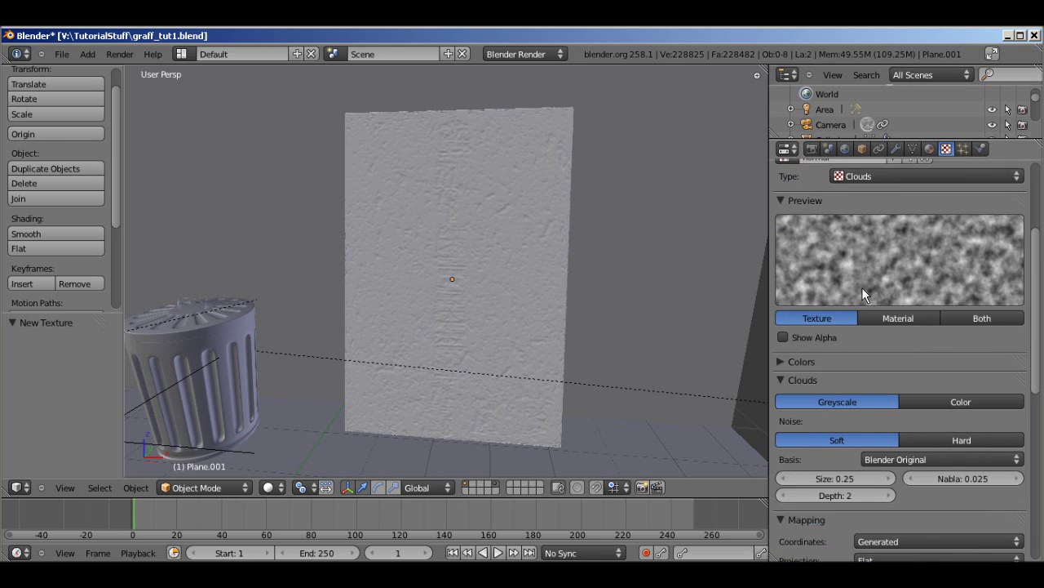
left_click(920, 204)
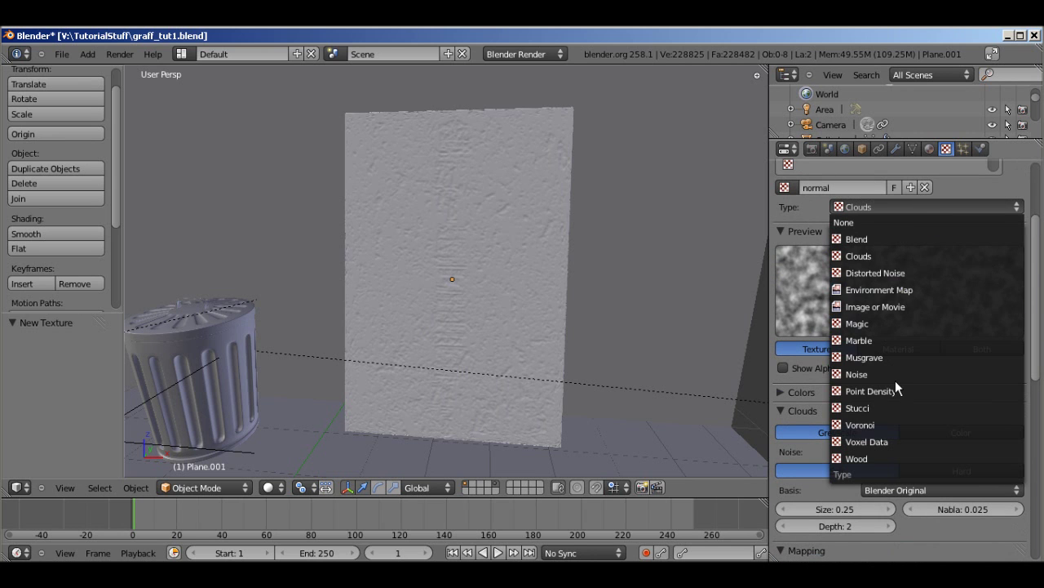
left_click(919, 307)
left_click(959, 430)
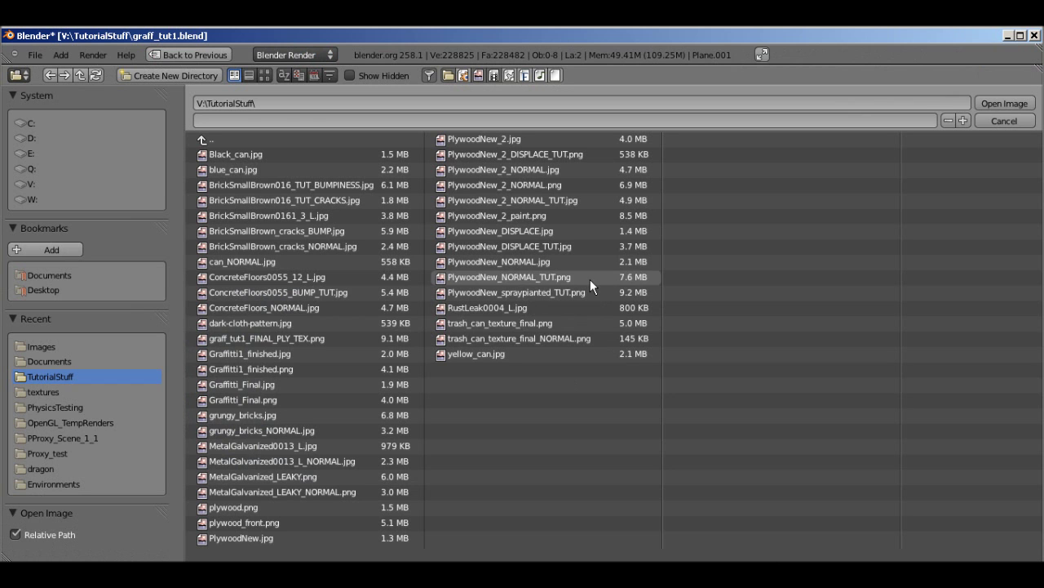
left_click(590, 280)
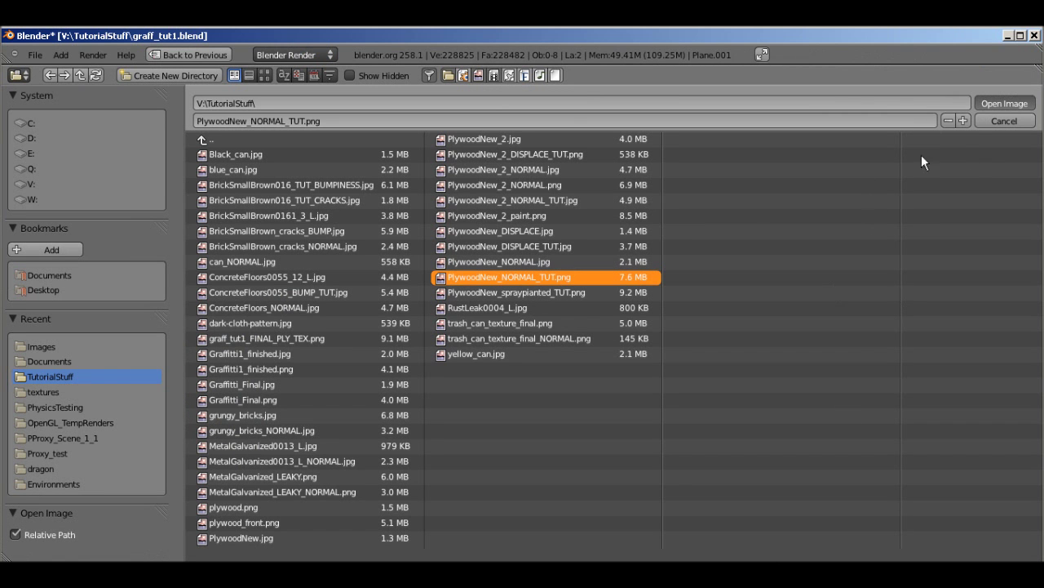
left_click(983, 107)
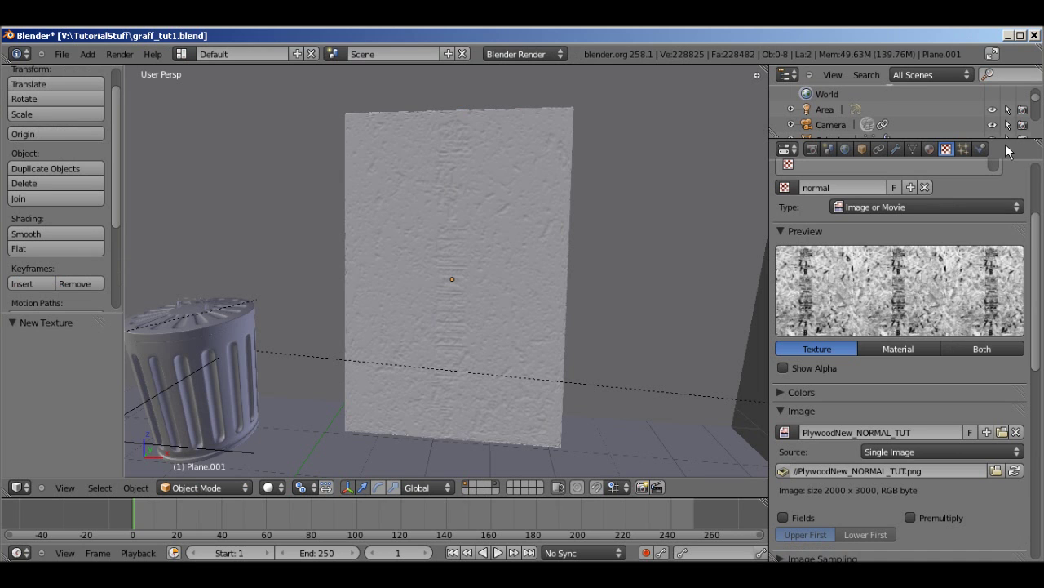
Set the normal texture's mapping coordinates to UV
scroll(963, 432, "down", 8)
scroll(962, 438, "down", 1)
left_click(900, 307)
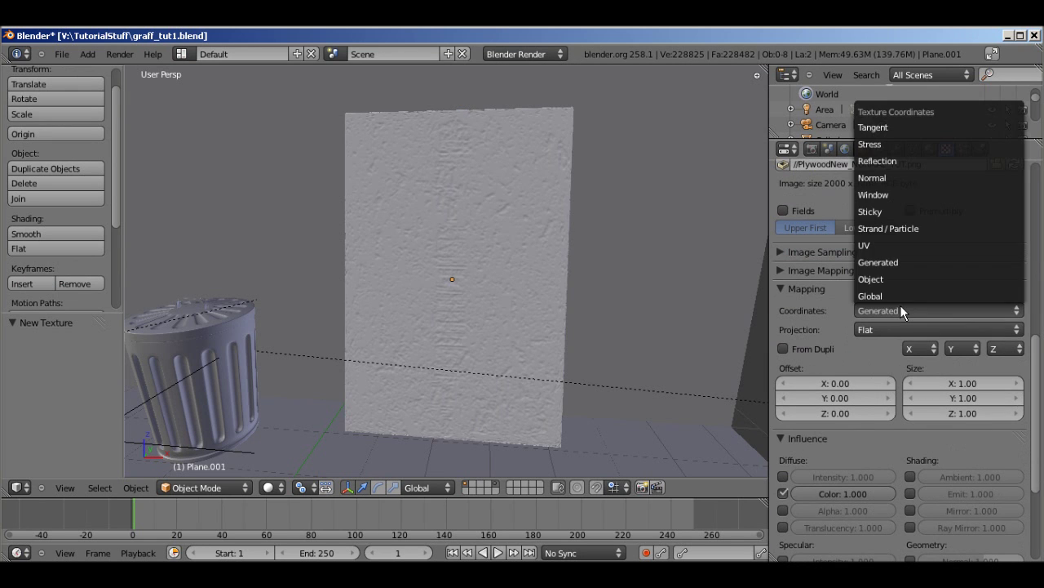
left_click(885, 245)
Switch the texture's influence from diffuse Color to geometry Normal and show the preview as Material
scroll(876, 368, "down", 4)
left_click(783, 389)
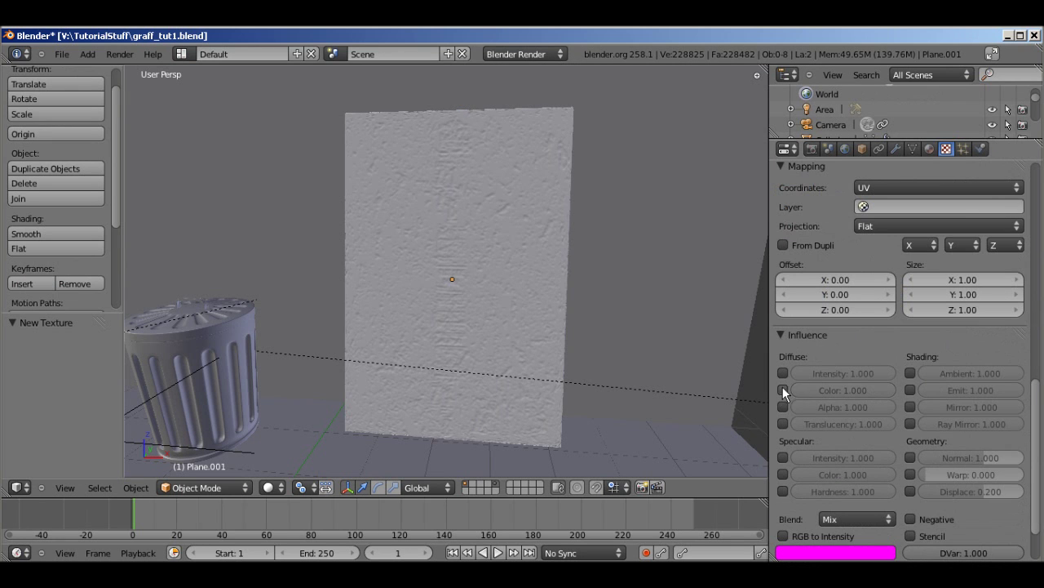
left_click(912, 457)
scroll(974, 424, "up", 15)
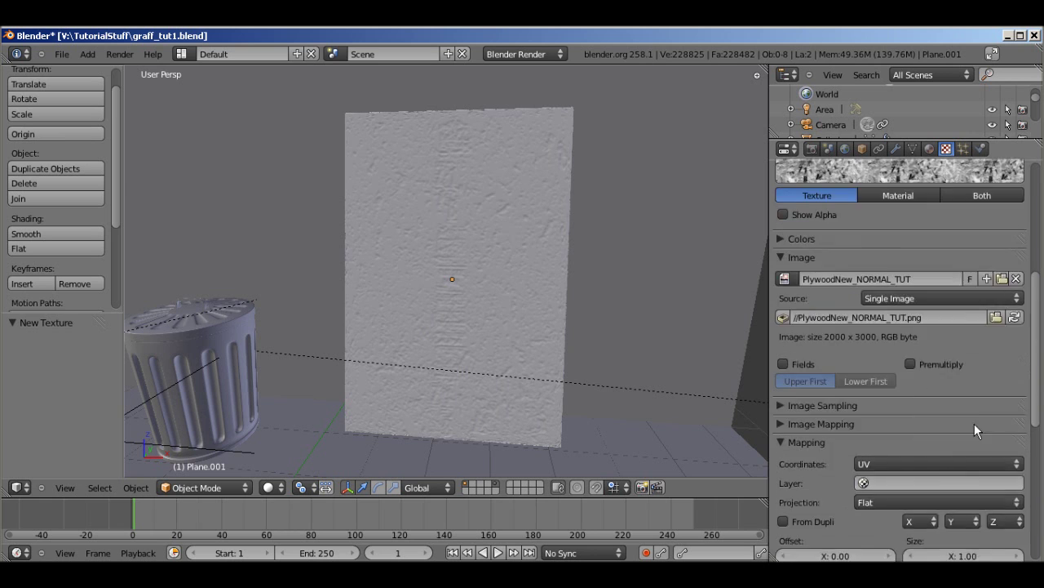
left_click(901, 352)
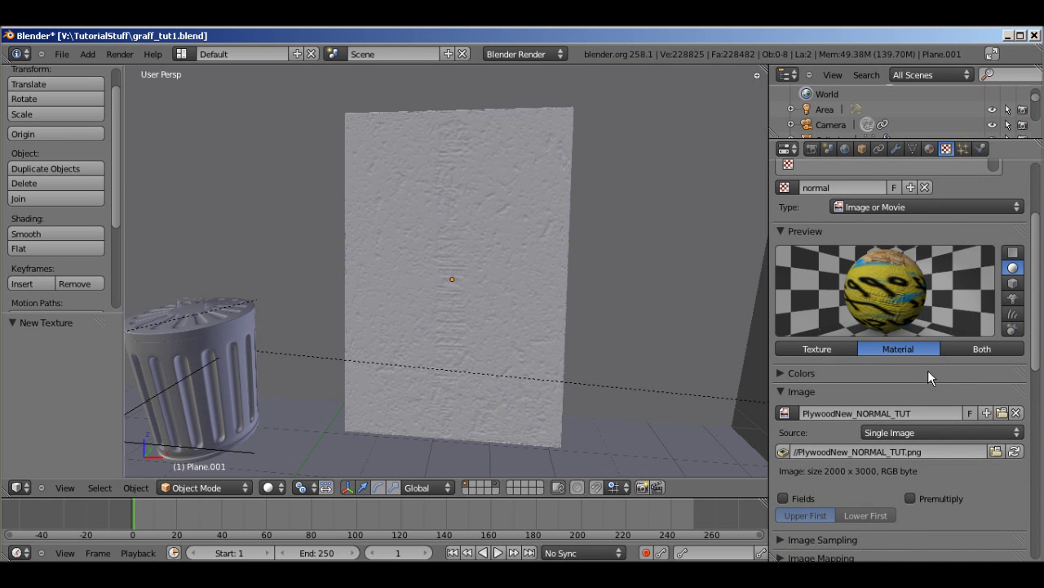
scroll(929, 369, "down", 10)
scroll(975, 465, "down", 6)
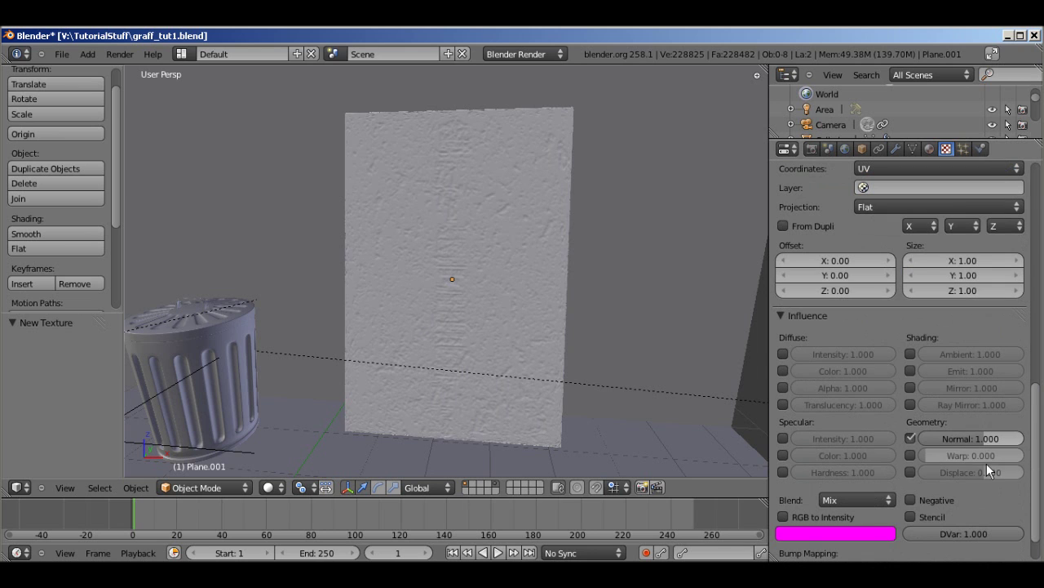
left_click(981, 438)
key("BackSpace")
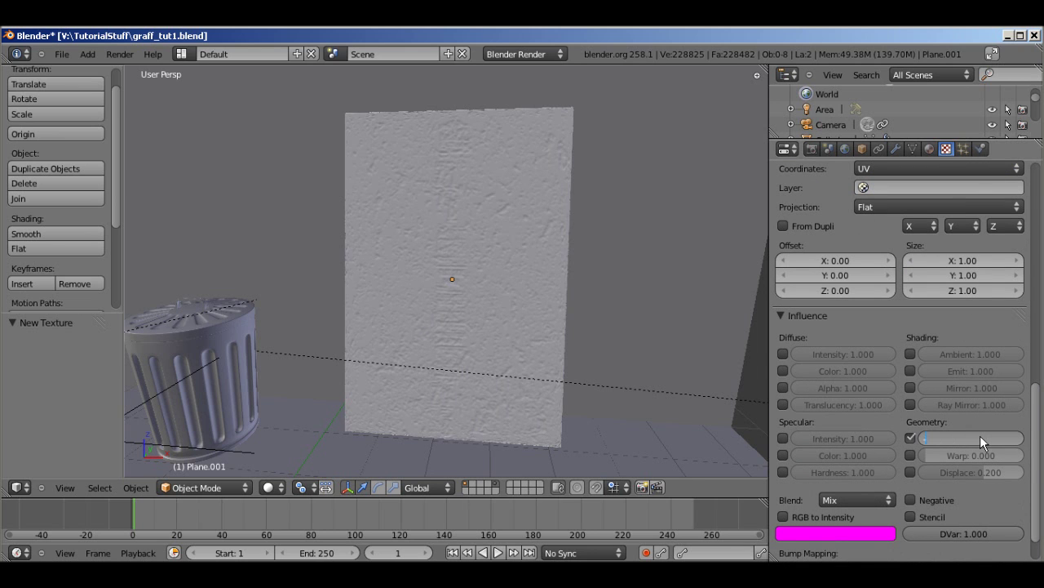
key("Escape")
scroll(971, 409, "up", 10)
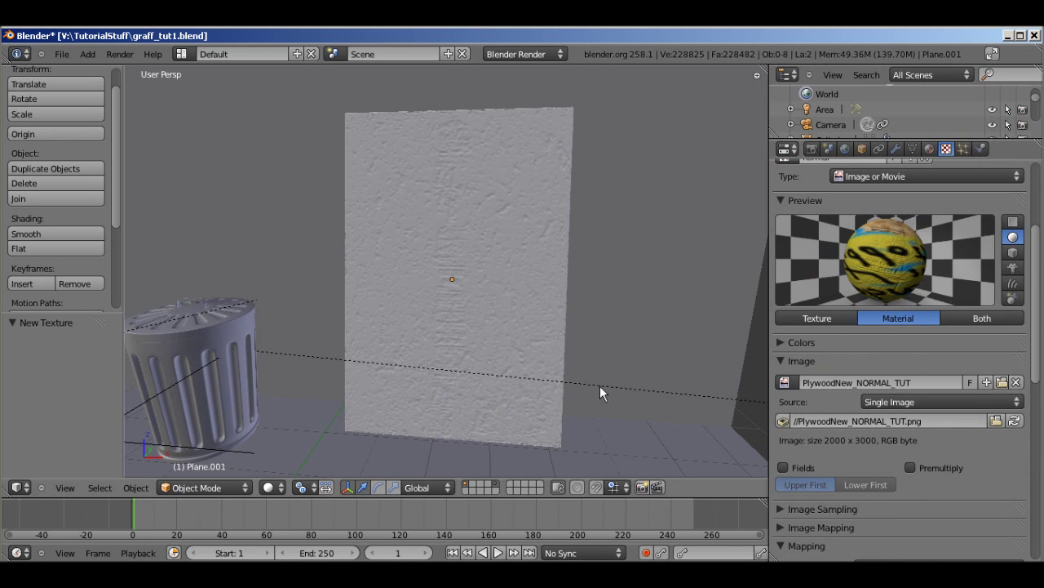
Save over graff_tut1.blend and render the frame with the new normal texture on the board
key("ctrl+s")
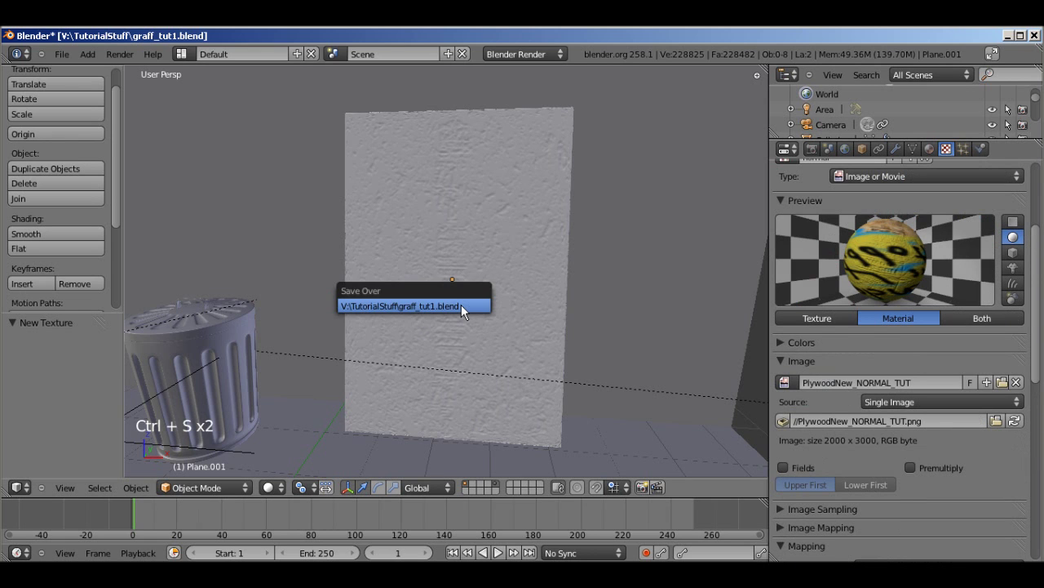
left_click(461, 306)
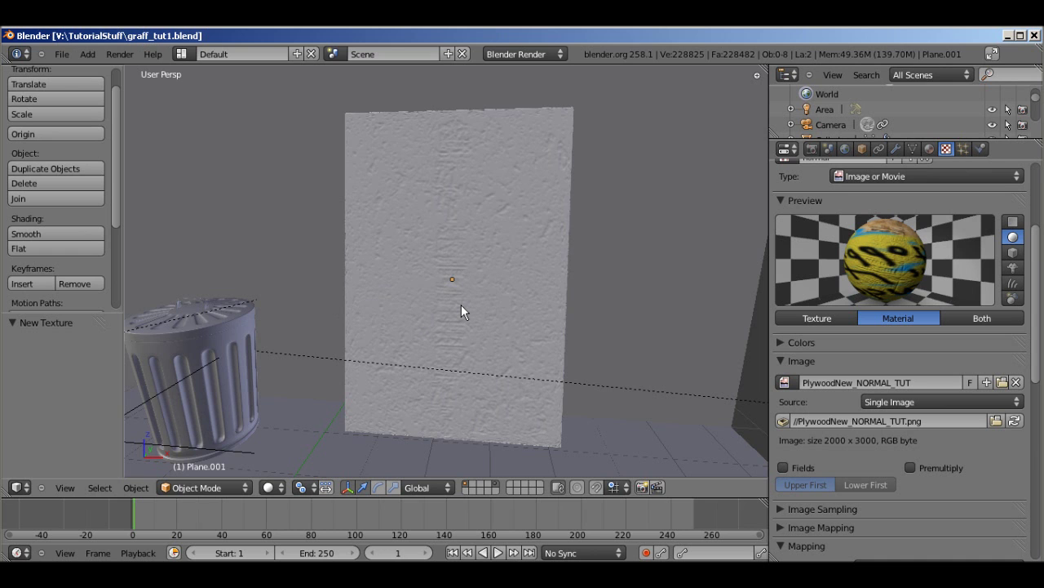
key("F12")
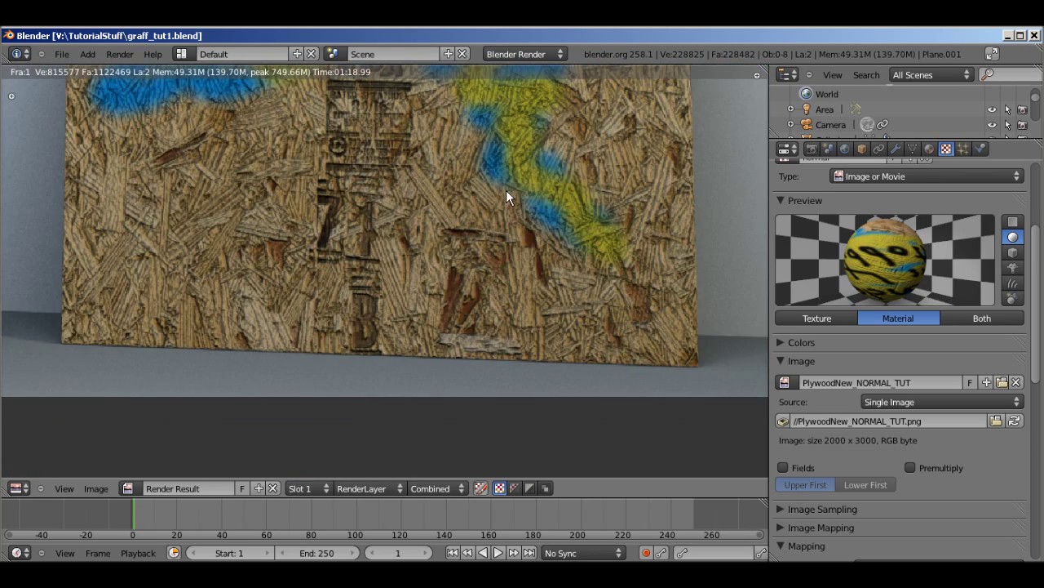
Lower the strength of the texture's geometry Normal influence to -0.5, then settle on -0.6
scroll(926, 366, "down", 12)
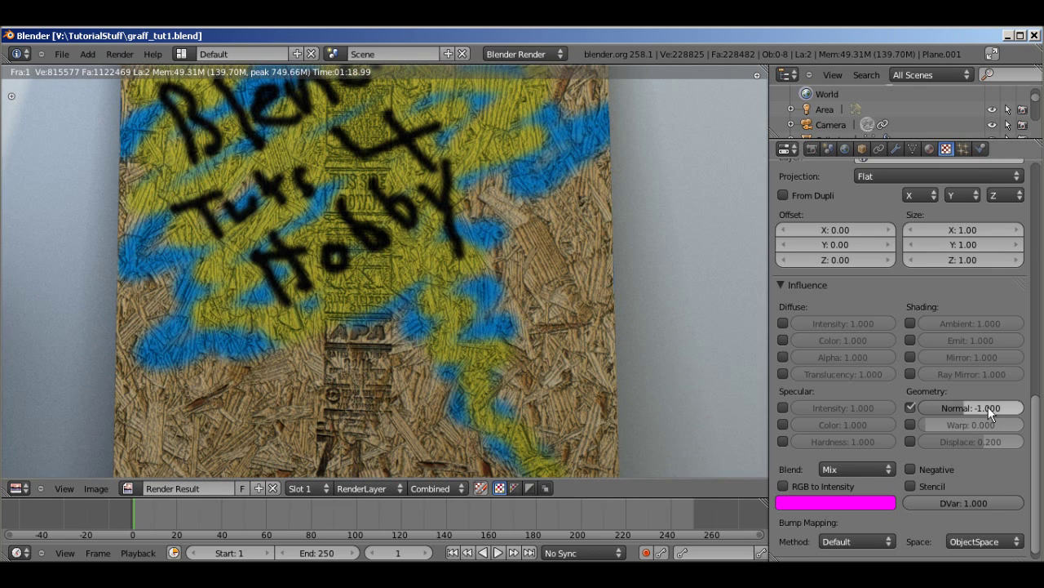
left_click(989, 407)
key("BackSpace")
type("-0.5")
key("Return")
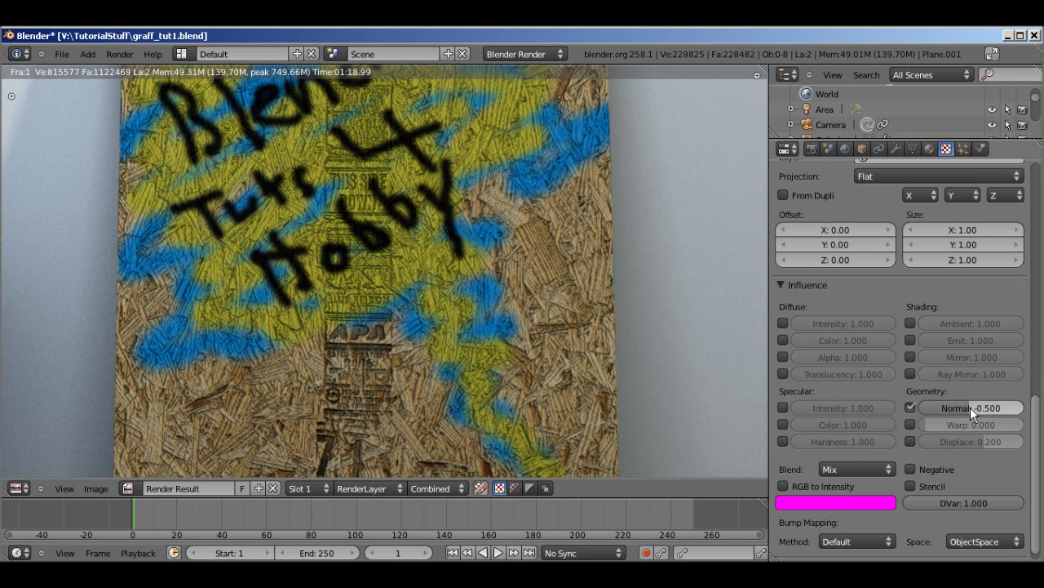
left_click(970, 407)
type("-6")
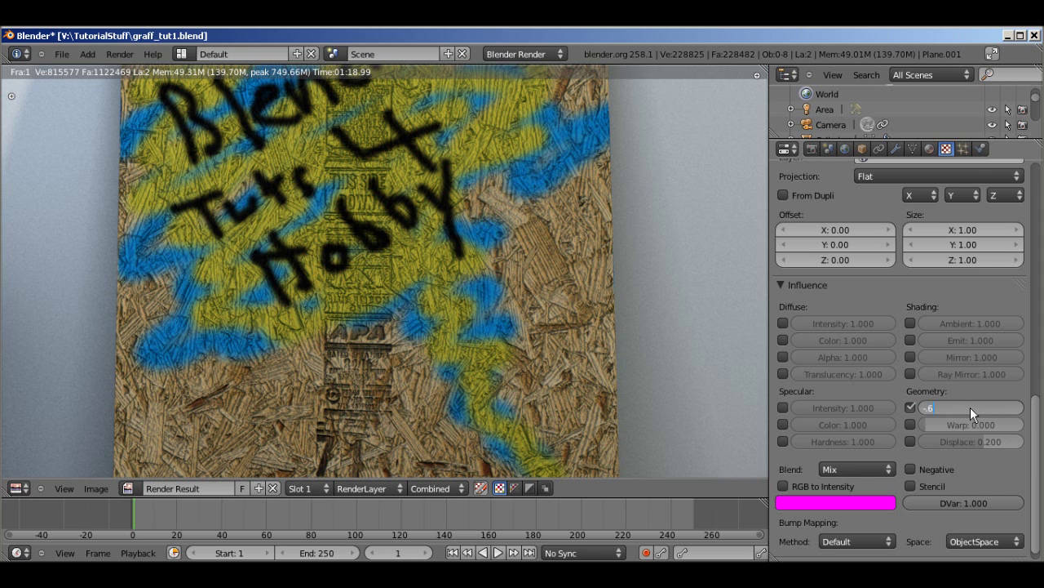
key("Return")
Save over graff_tut1.blend and render the frame with the Normal influence at -0.6
scroll(309, 278, "down", 2)
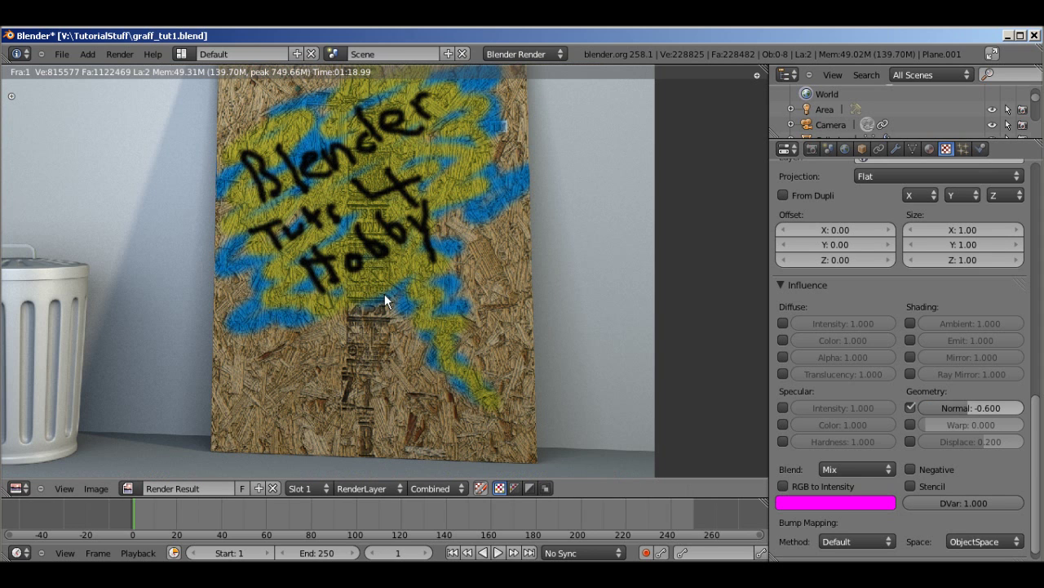
key("ctrl+s")
left_click(384, 294)
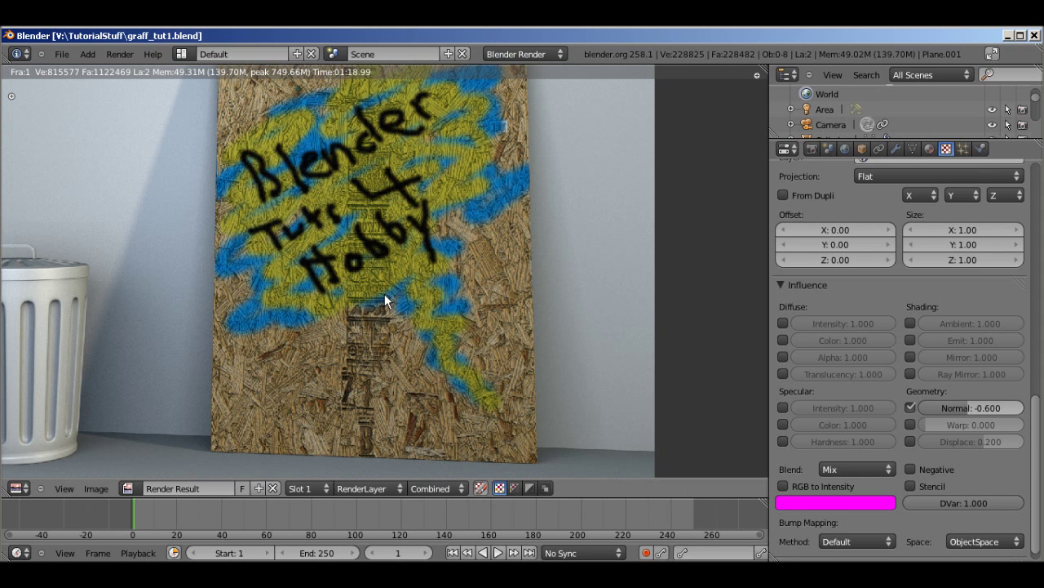
key("F12")
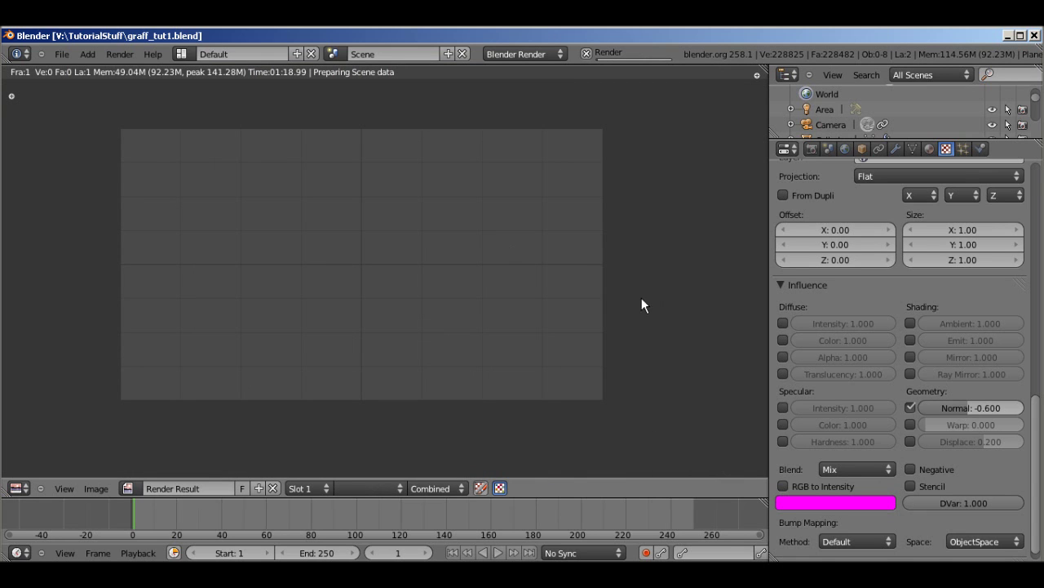
middle_click_drag(561, 267, 561, 291)
scroll(614, 258, "up", 1)
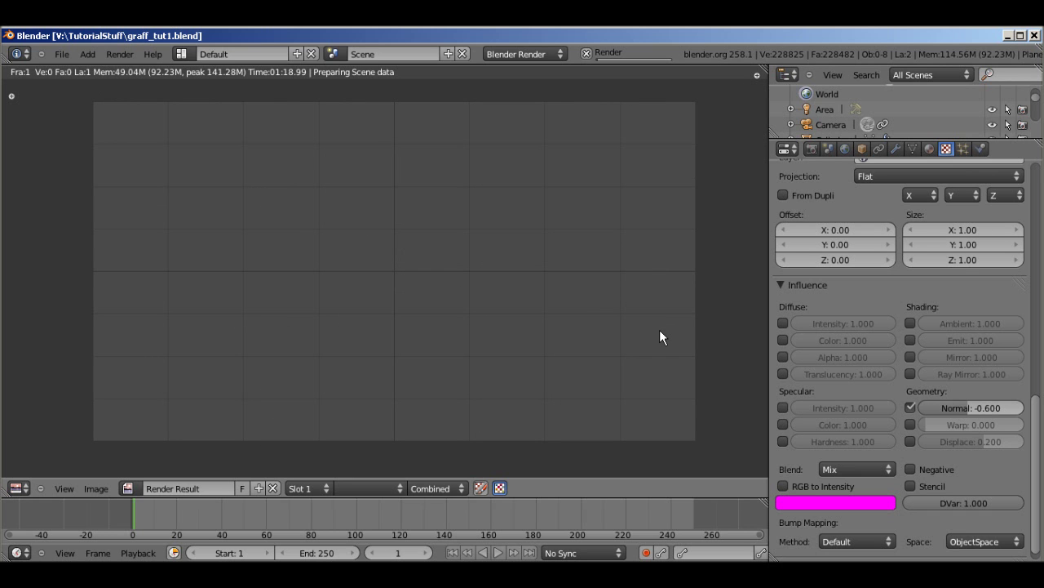
scroll(518, 314, "up", 1)
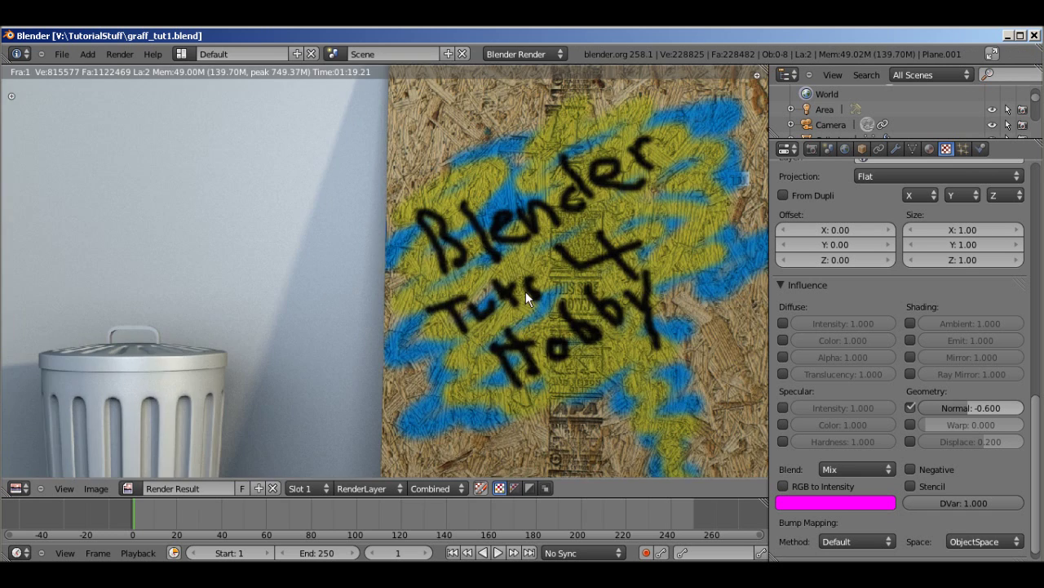
Examine the finished render up close and as a whole, judging the relief strength across the board's painted and bare wood areas
scroll(525, 291, "up", 1)
middle_click_drag(525, 291, 472, 429)
scroll(416, 390, "up", 1)
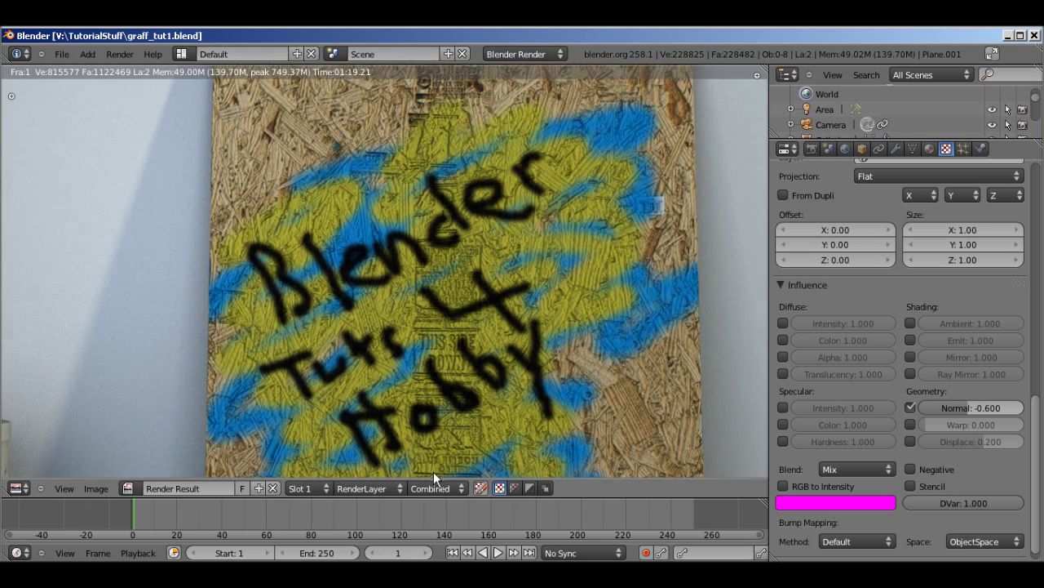
middle_click_drag(433, 471, 437, 276)
middle_click_drag(506, 308, 451, 470)
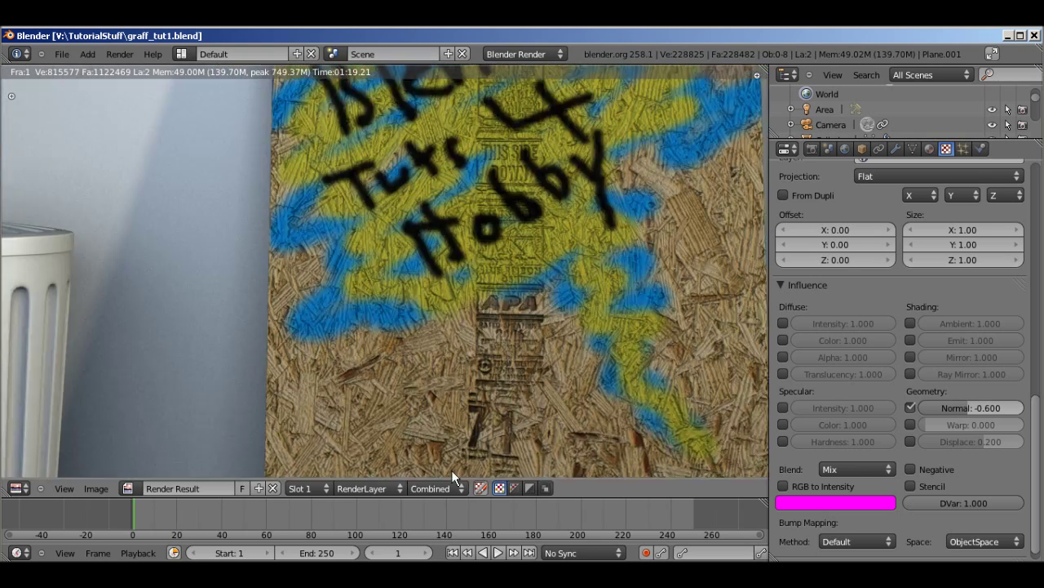
scroll(466, 249, "down", 4)
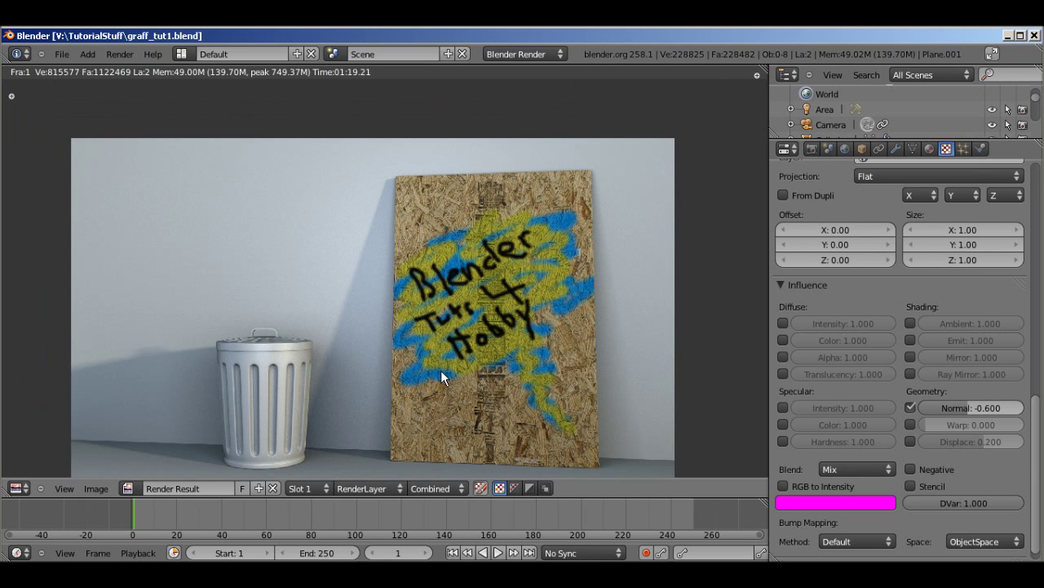
middle_click_drag(441, 370, 571, 337)
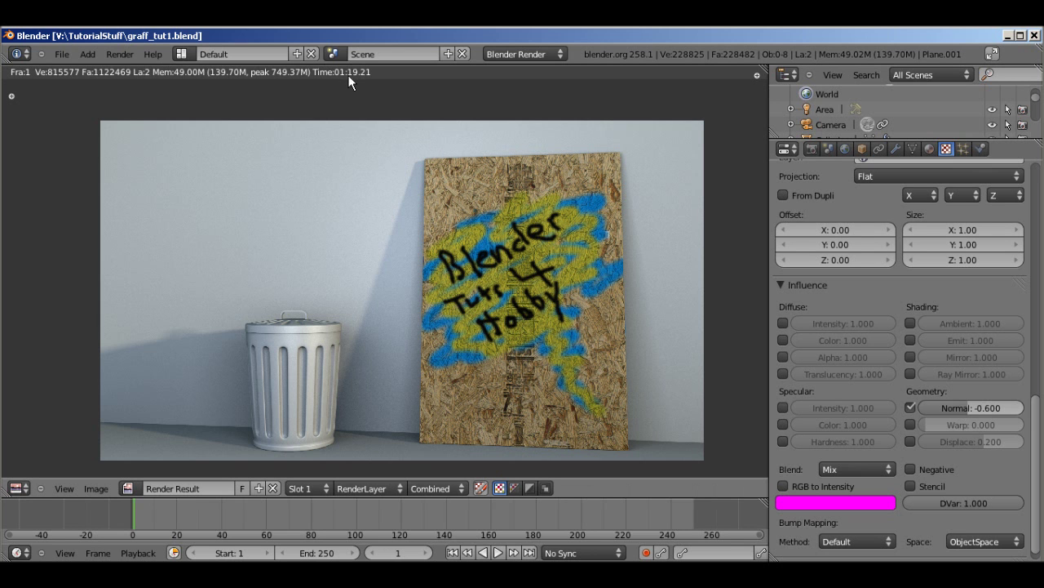
scroll(527, 300, "up", 3)
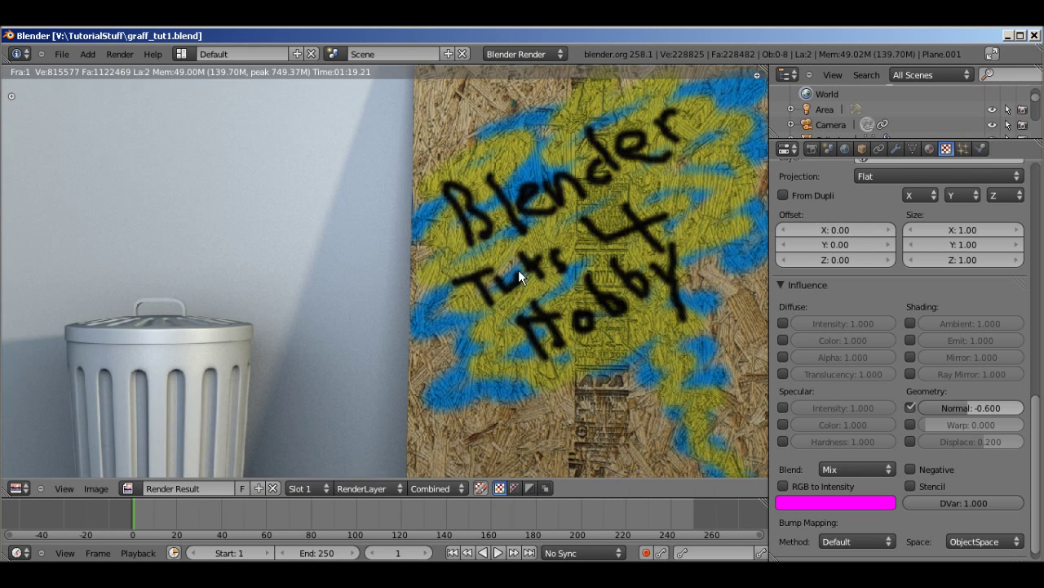
middle_click_drag(518, 270, 591, 281)
scroll(463, 212, "down", 3)
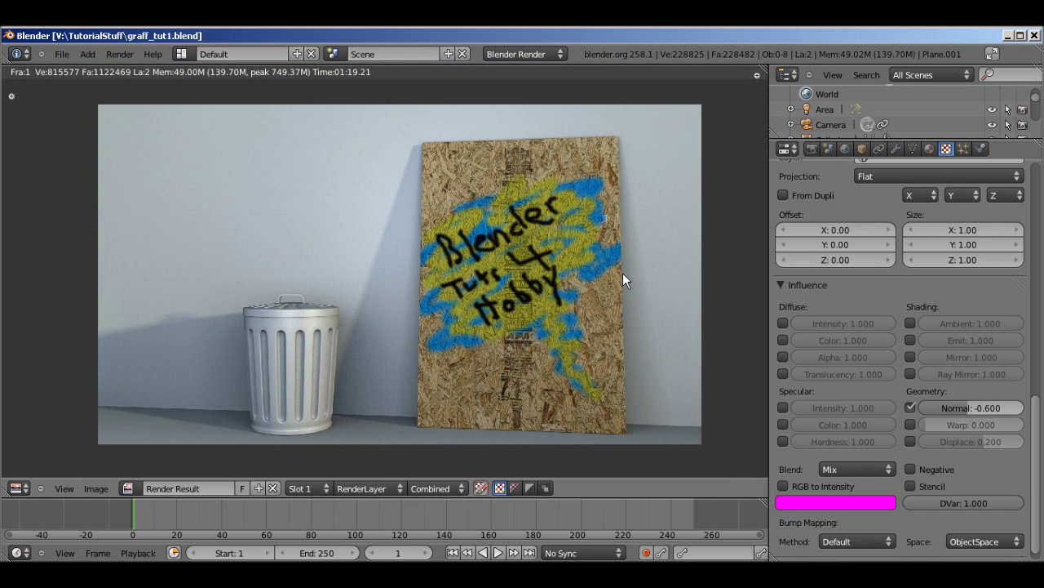
middle_click_drag(670, 200, 646, 202)
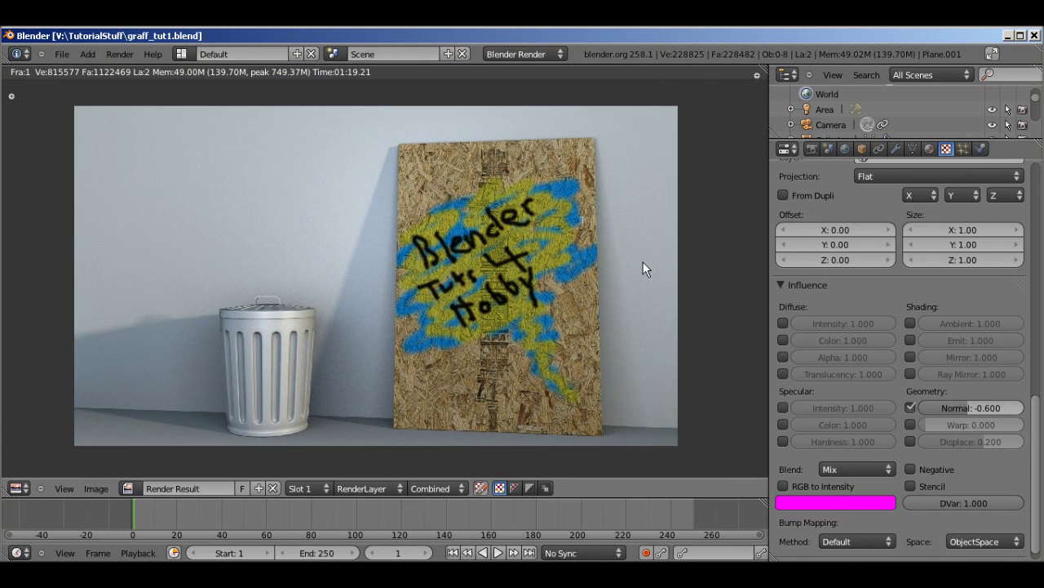
scroll(612, 285, "up", 6)
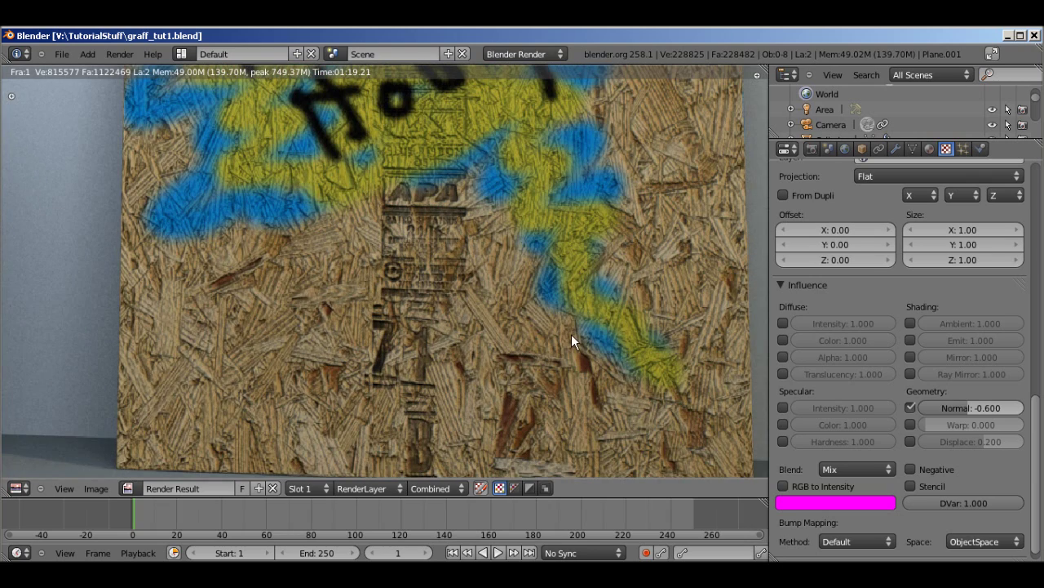
middle_click_drag(572, 334, 536, 346)
scroll(550, 320, "down", 3)
middle_click_drag(551, 294, 571, 381)
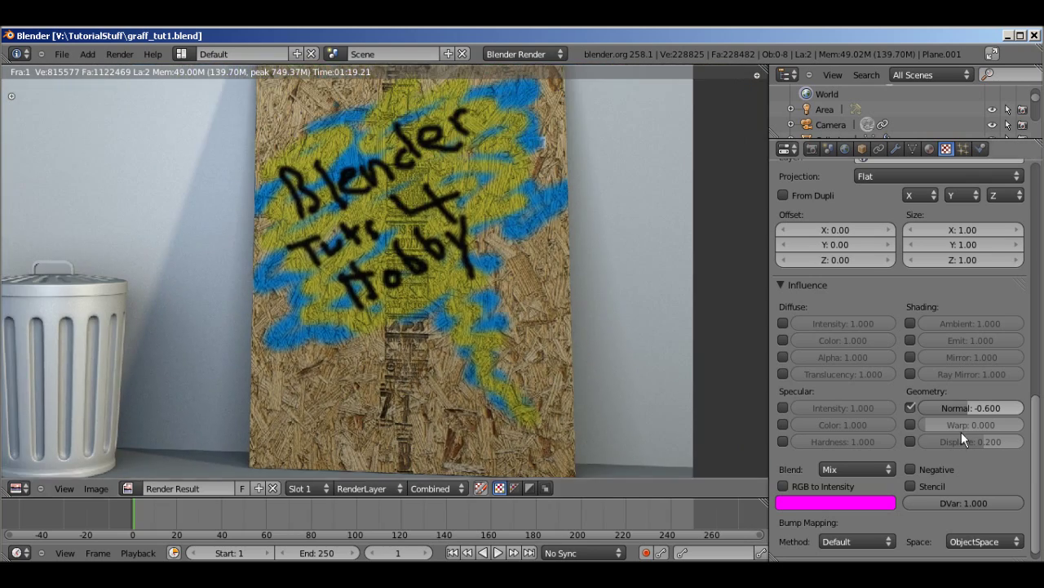
Set the texture's geometry Normal influence to -0.3
left_click(972, 403)
scroll(972, 404, "up", 1, "ctrl")
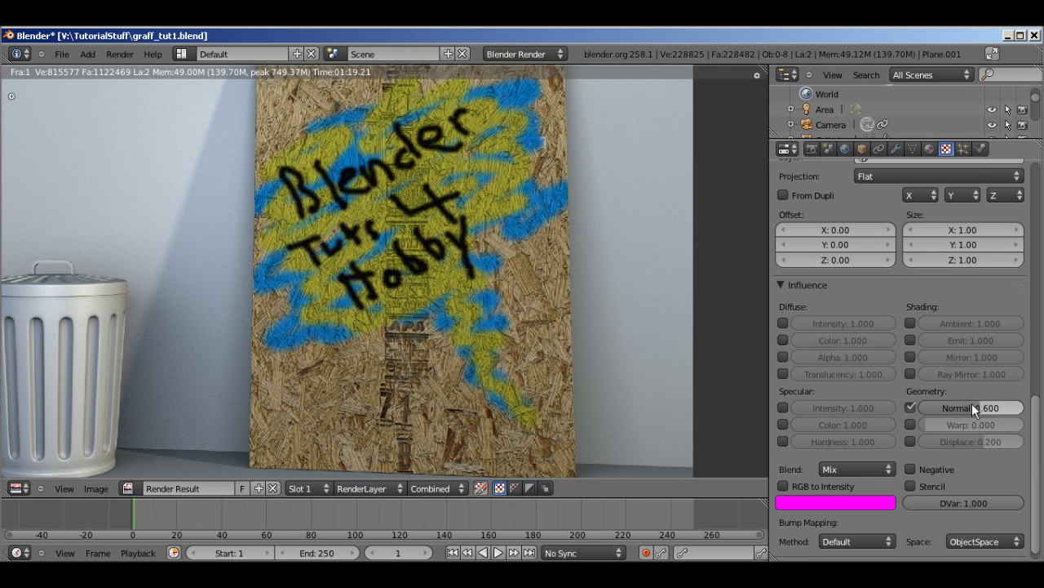
scroll(971, 403, "down", 1, "ctrl")
left_click(965, 408)
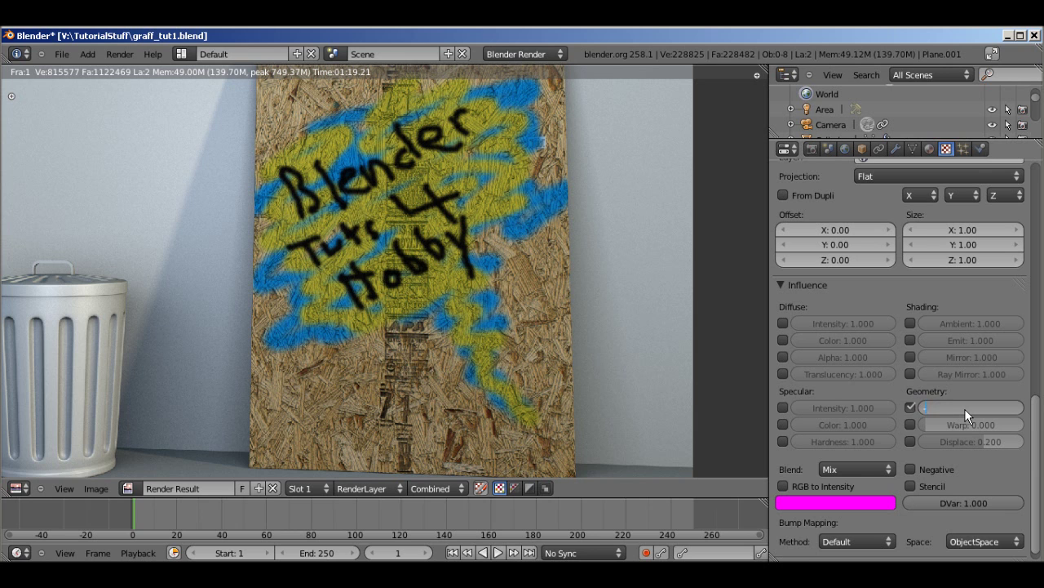
type("-0.3")
key("Return")
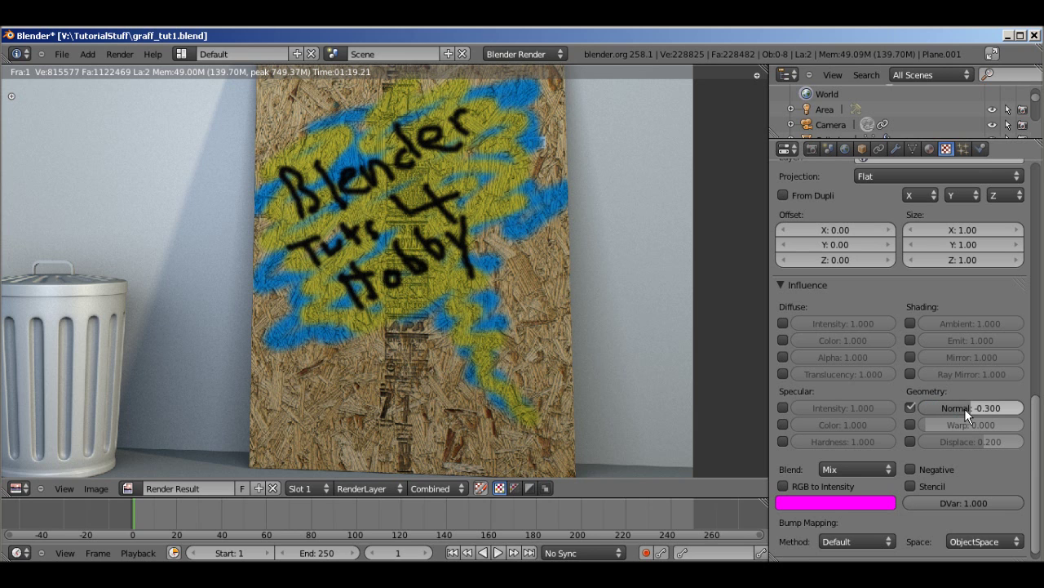
Save over graff_tut1.blend and render the frame again with the Normal influence at -0.3
key("ctrl+s")
left_click(517, 290)
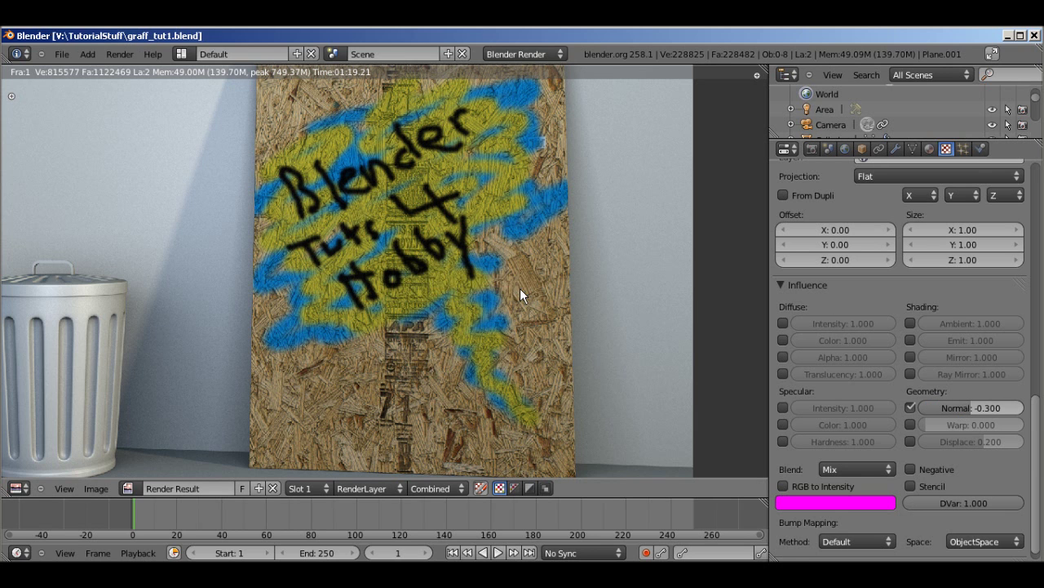
scroll(580, 278, "down", 2)
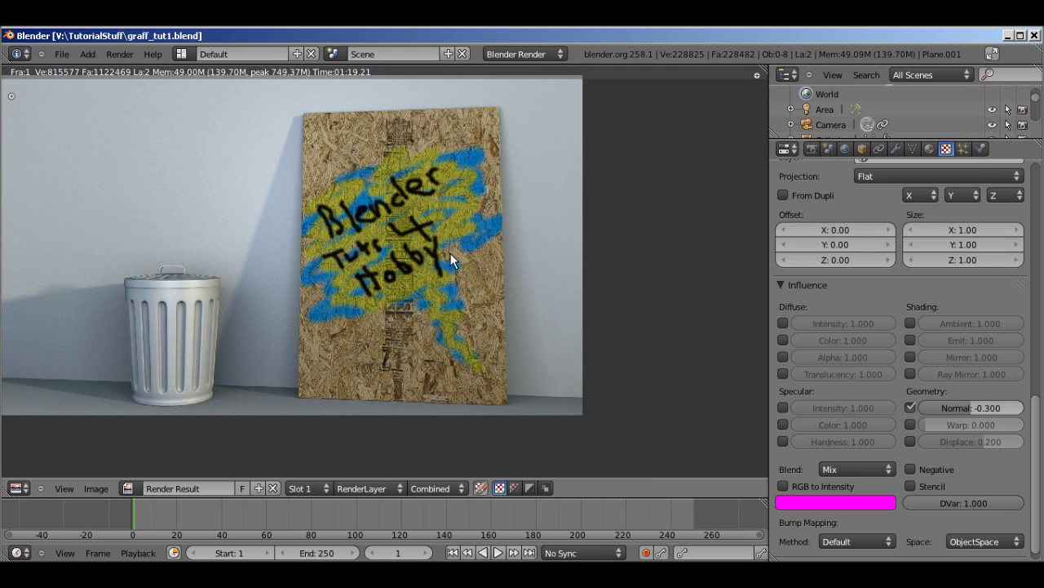
key("F12")
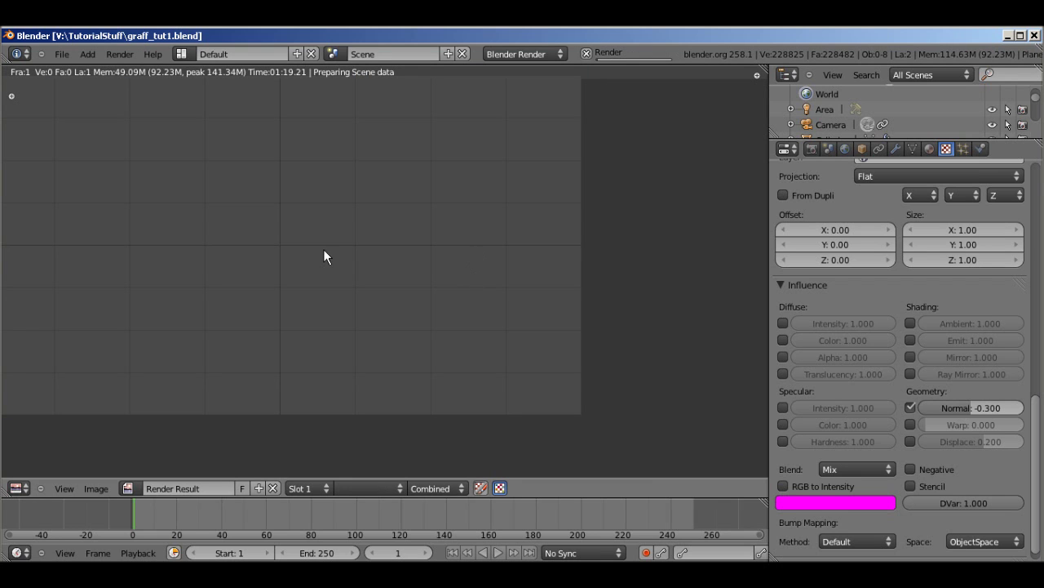
middle_click_drag(324, 257, 435, 275)
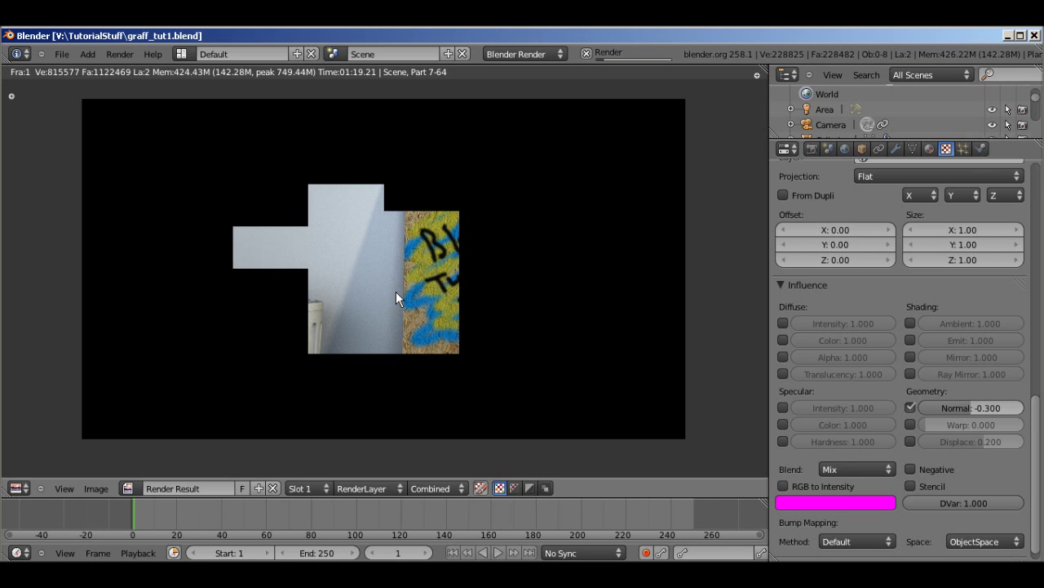
Inspect the board's wood grain, graffiti and the trash can in the render while its tiles are being computed
scroll(396, 291, "up", 2)
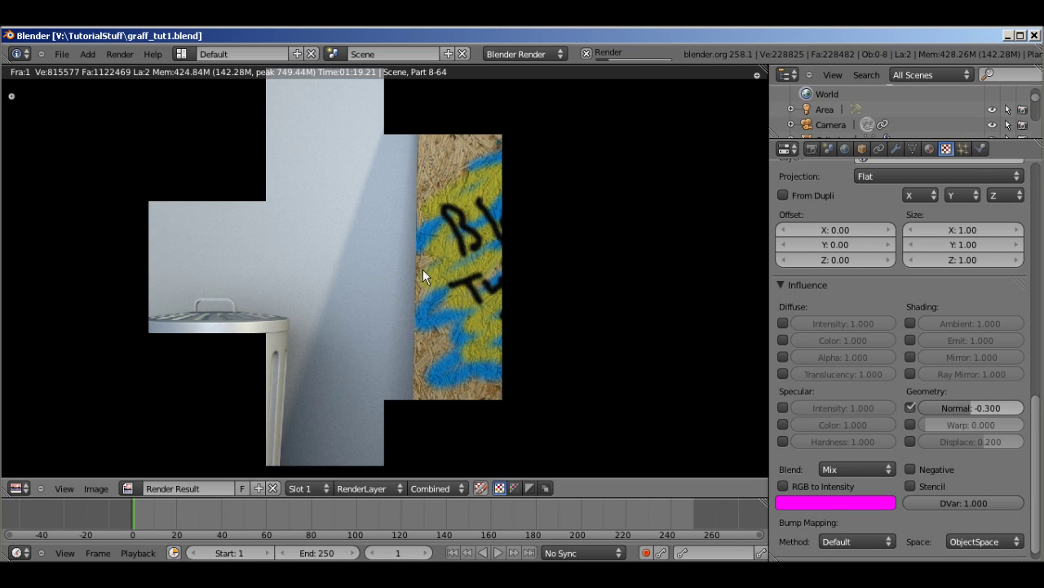
middle_click_drag(454, 360, 433, 262)
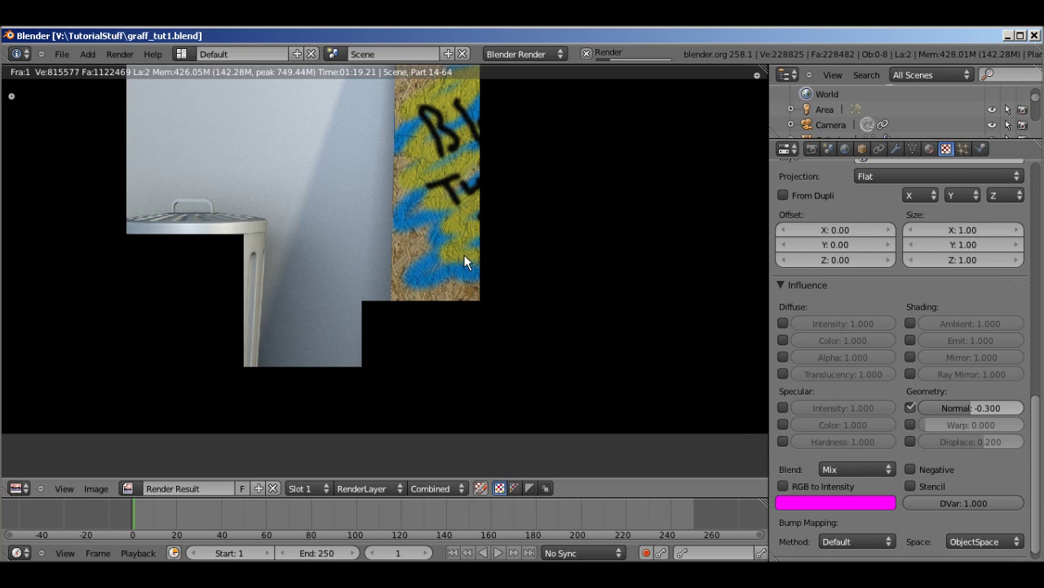
scroll(464, 254, "down", 1)
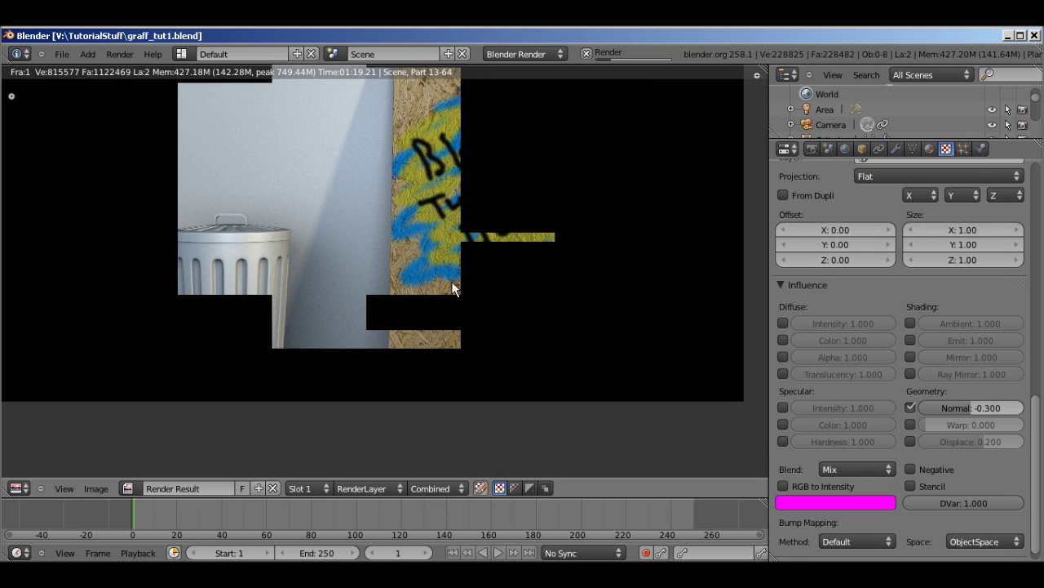
middle_click_drag(459, 221, 454, 308)
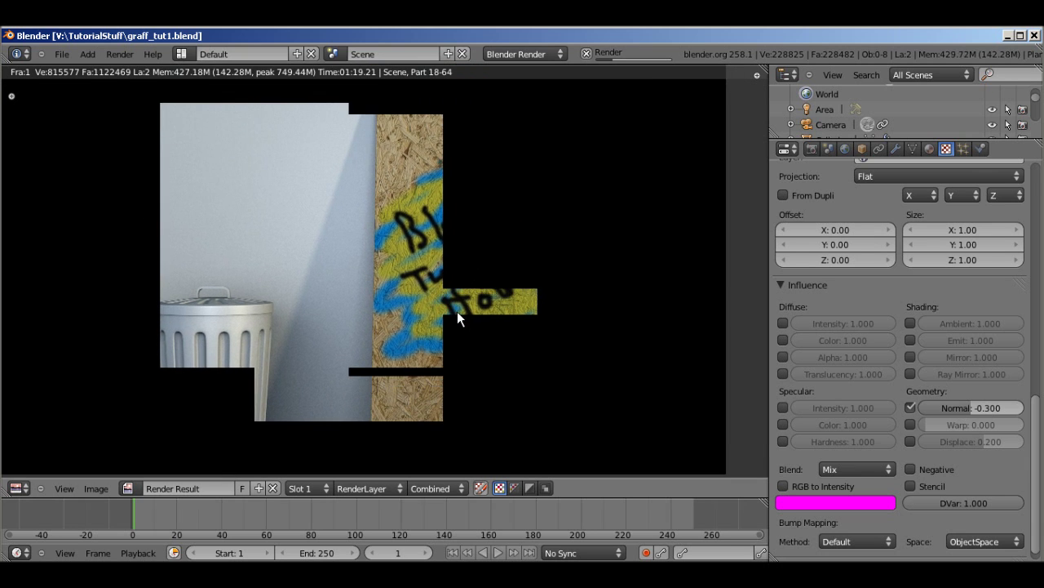
scroll(457, 311, "down", 1)
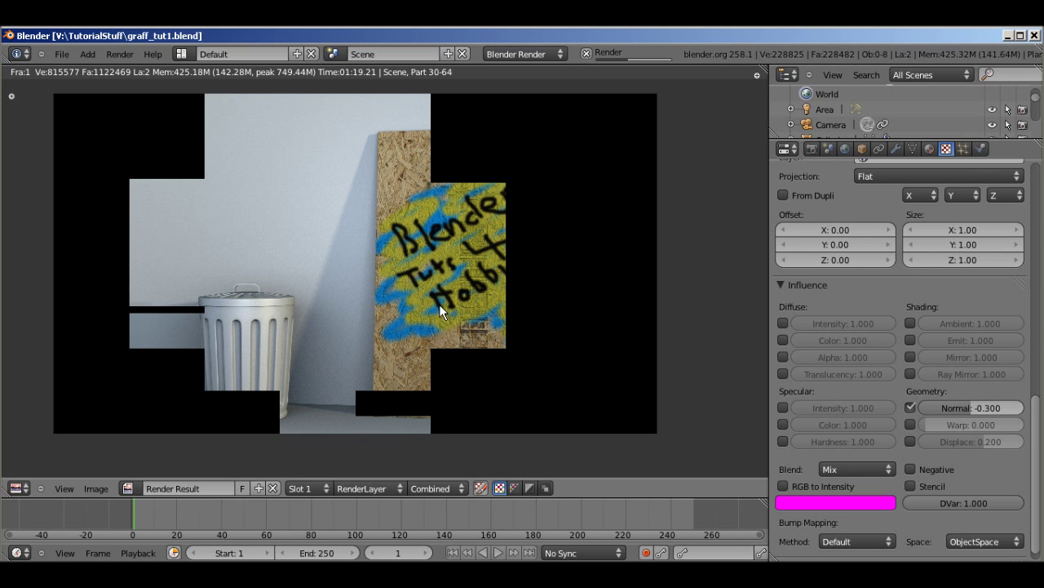
scroll(398, 314, "up", 2)
middle_click_drag(314, 267, 541, 296)
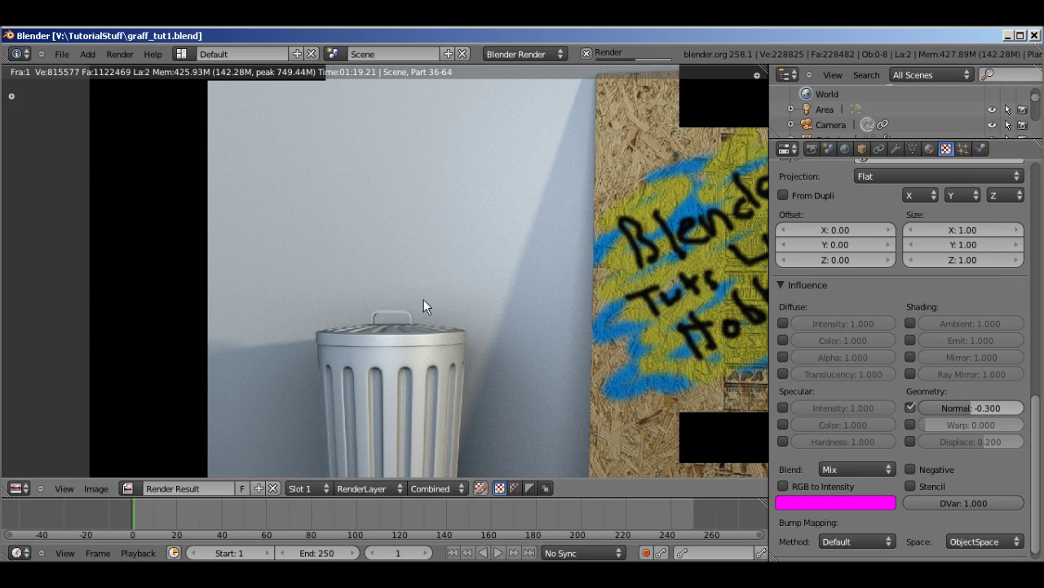
scroll(598, 257, "down", 1)
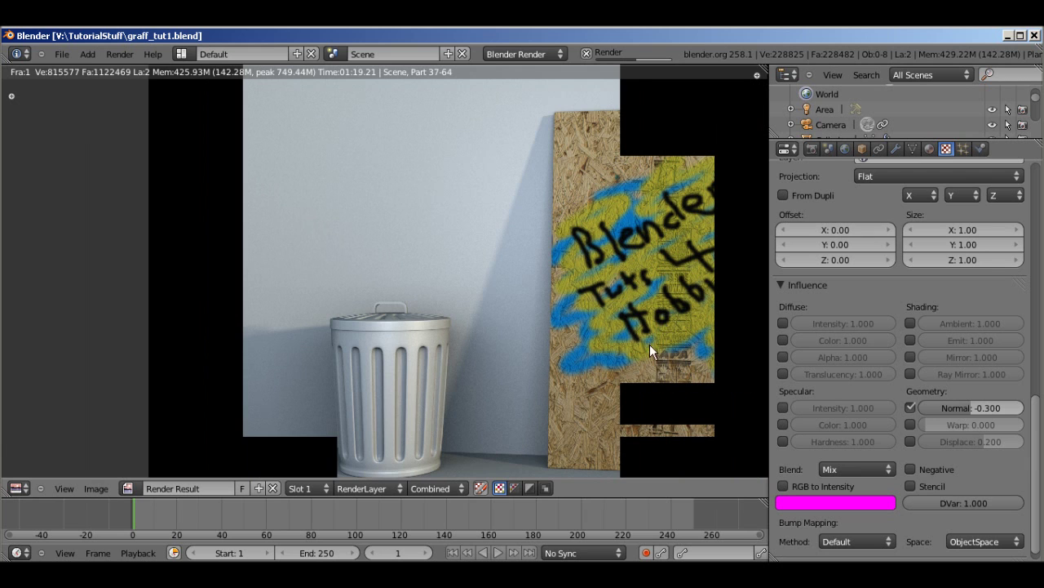
middle_click_drag(650, 344, 443, 302)
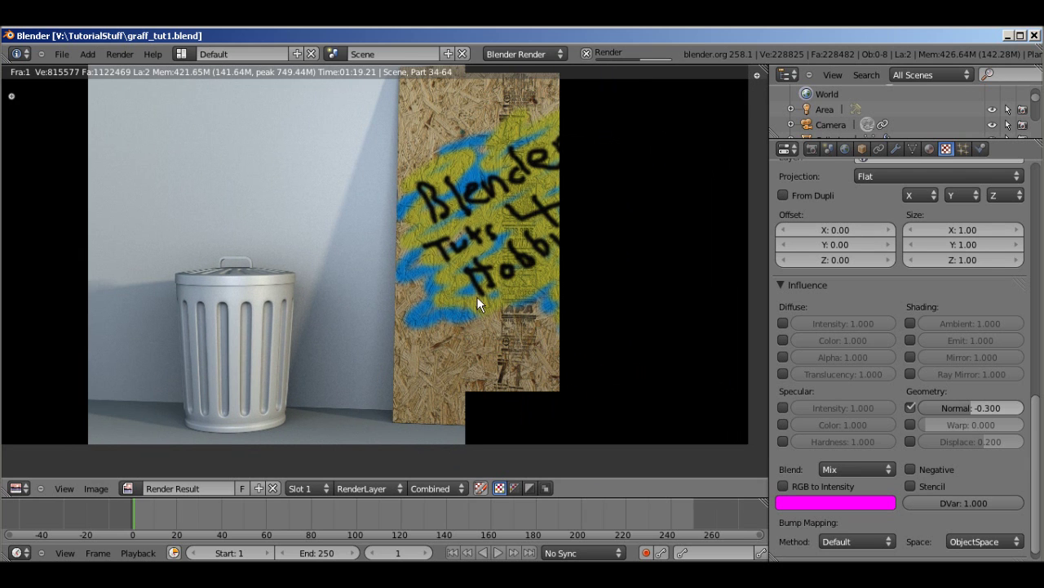
middle_click_drag(315, 178, 344, 233)
scroll(377, 226, "down", 1)
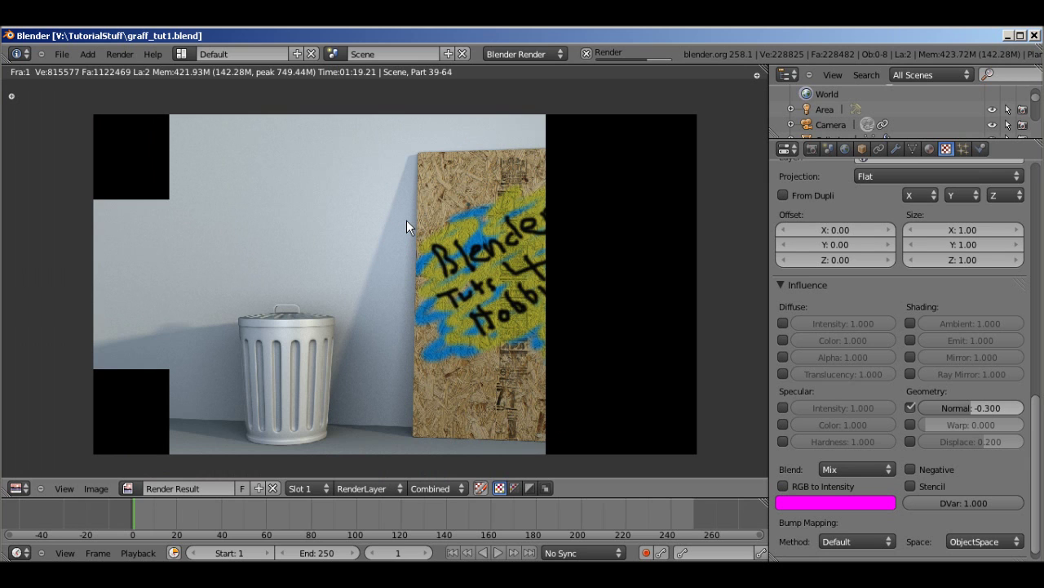
scroll(493, 294, "up", 2)
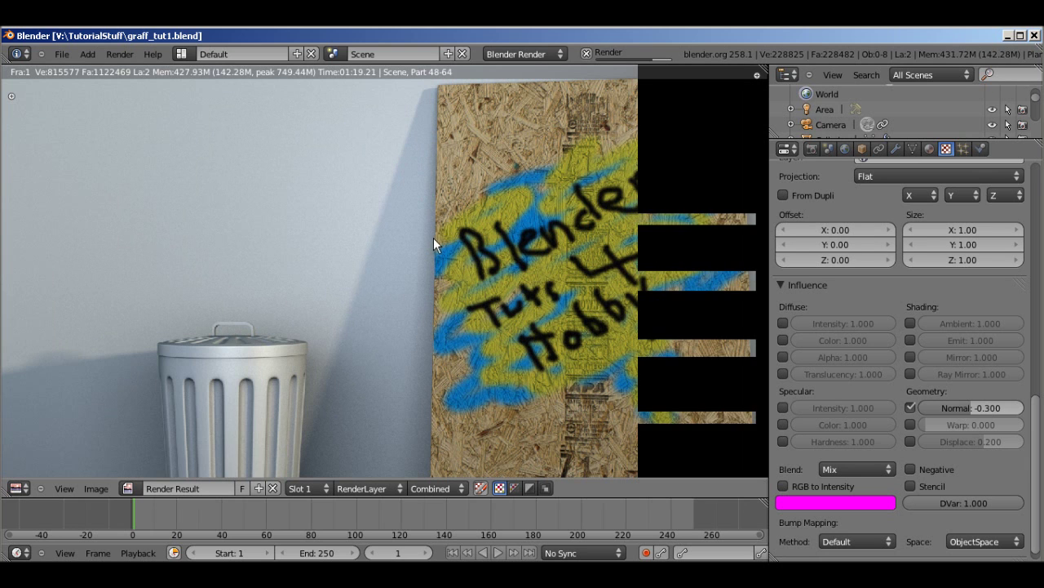
middle_click_drag(433, 238, 528, 321)
scroll(528, 321, "up", 1)
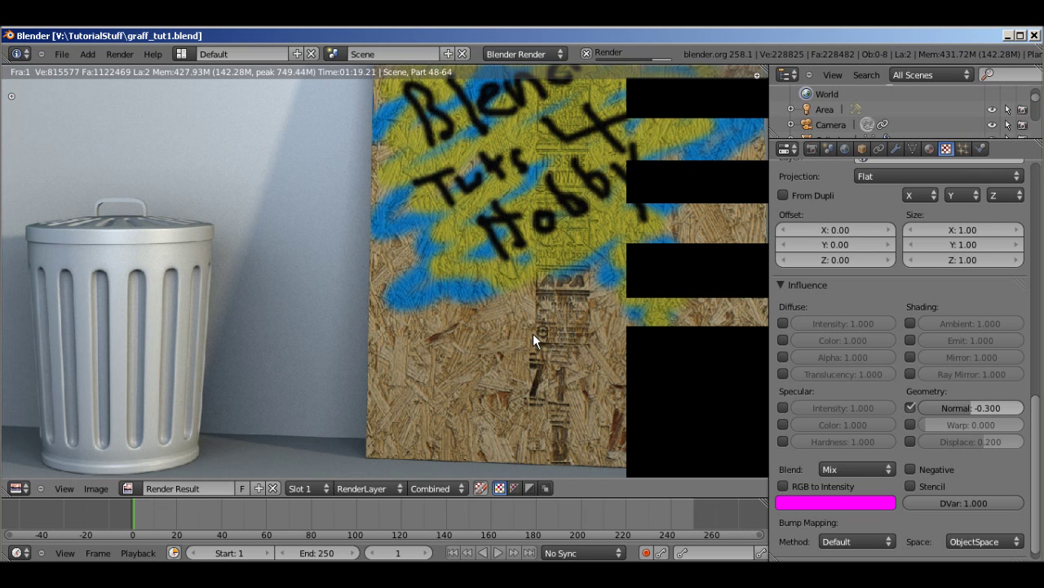
Examine the board's painted lettering, bare wood and printed stamps in the render at Normal influence -0.3, up close and as a whole
scroll(604, 306, "up", 1)
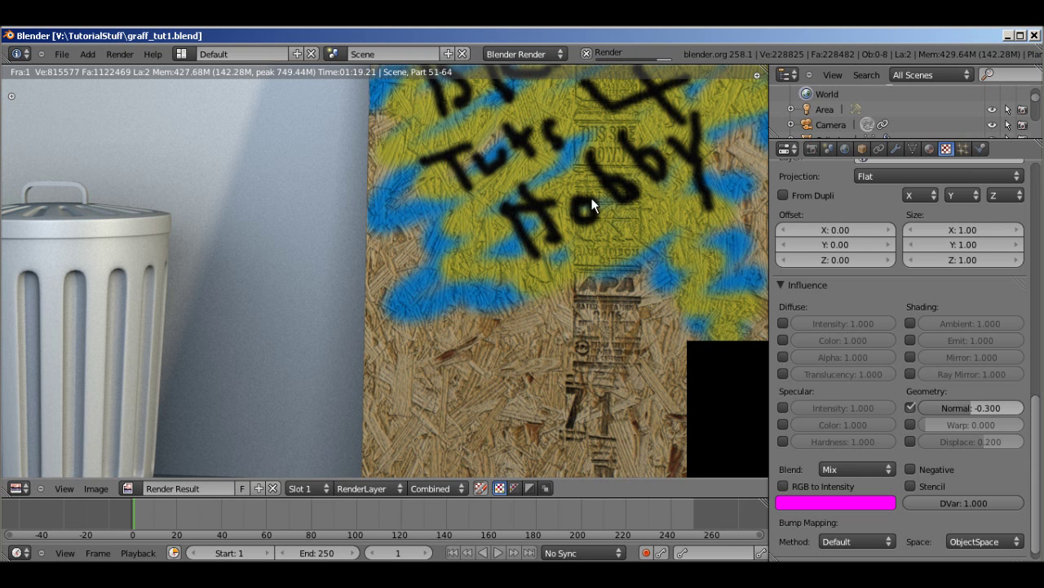
scroll(591, 197, "down", 1)
scroll(512, 318, "down", 1)
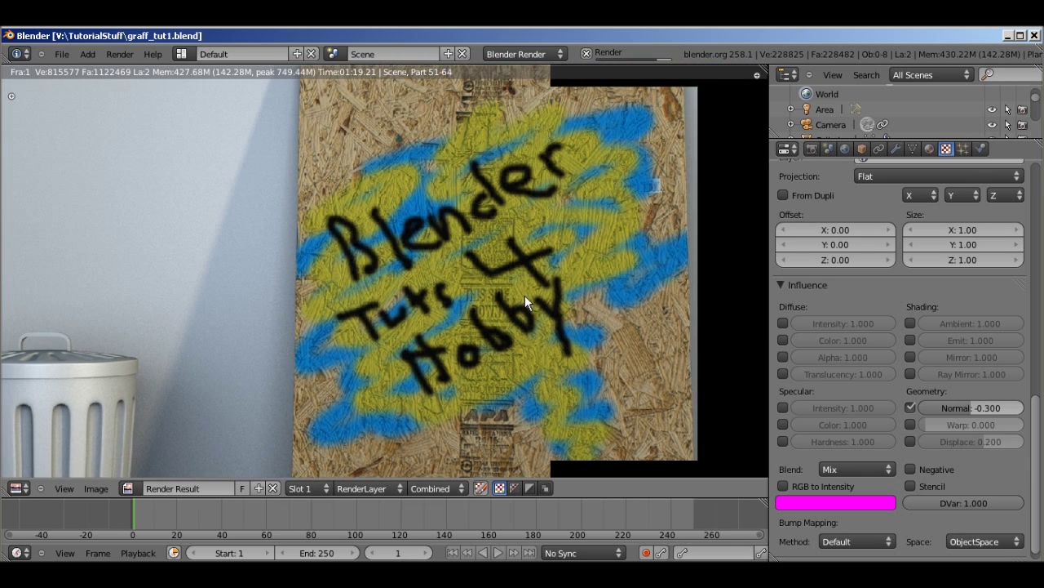
scroll(526, 280, "down", 1)
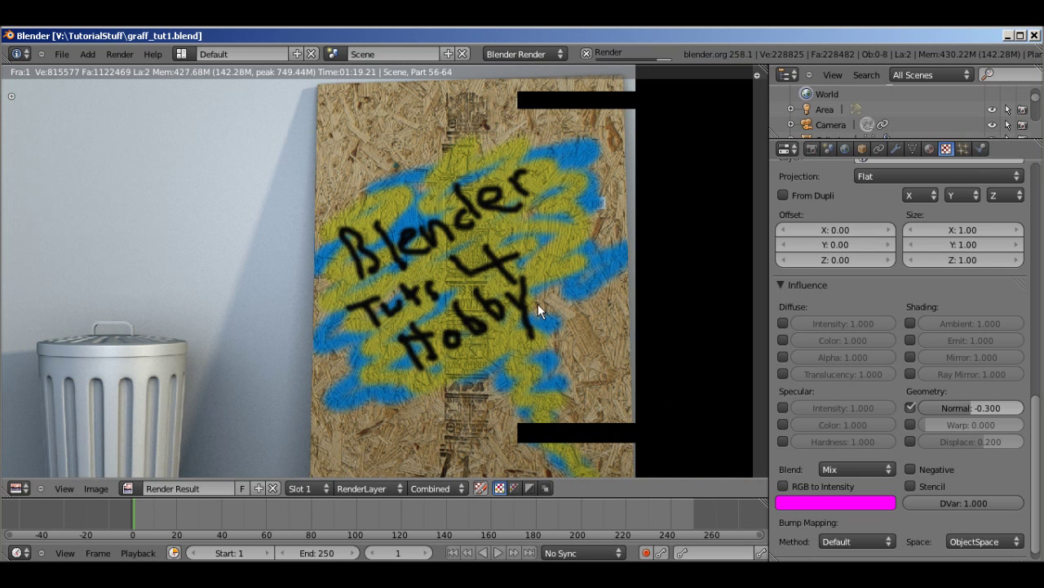
scroll(537, 303, "down", 1)
middle_click_drag(555, 294, 560, 265)
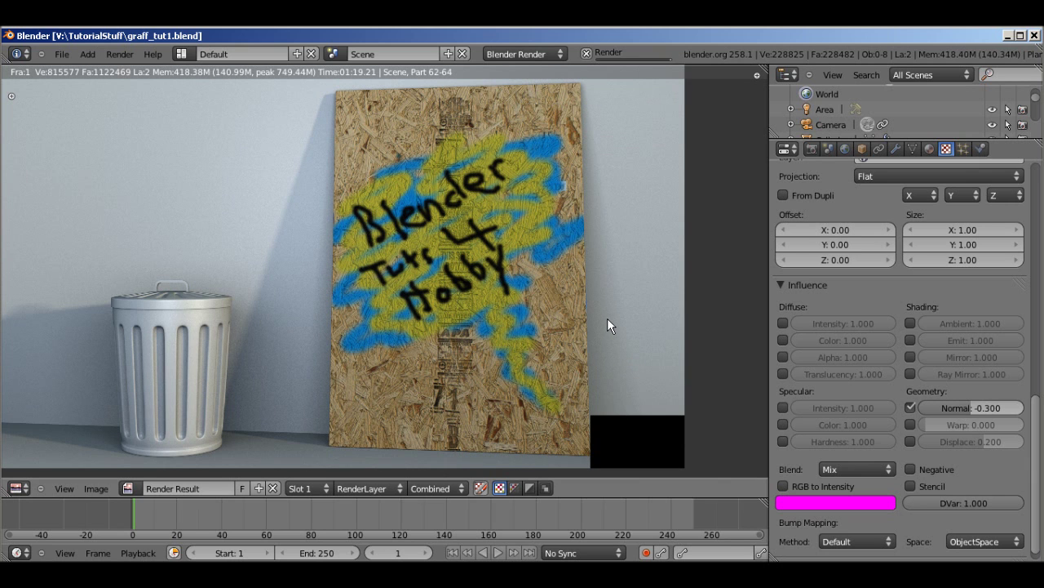
scroll(608, 322, "up", 3)
middle_click_drag(616, 335, 550, 222)
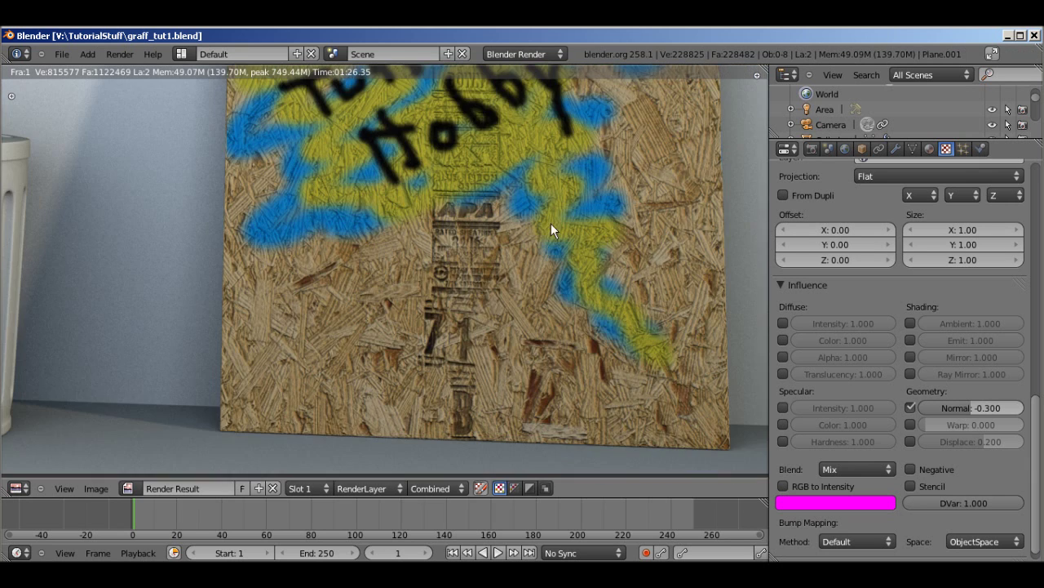
scroll(564, 165, "up", 2)
middle_click_drag(564, 165, 578, 349)
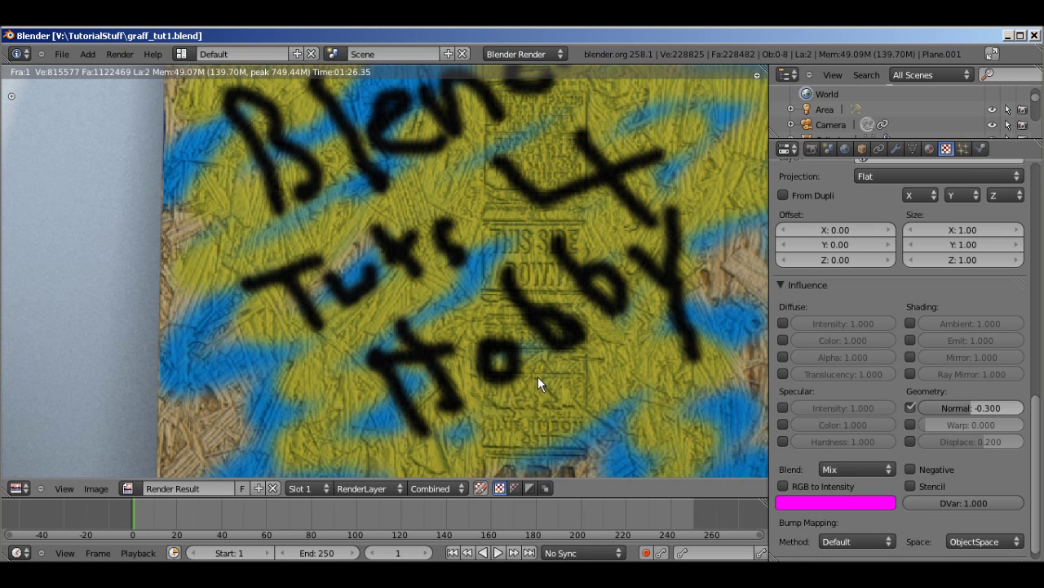
scroll(462, 247, "down", 4)
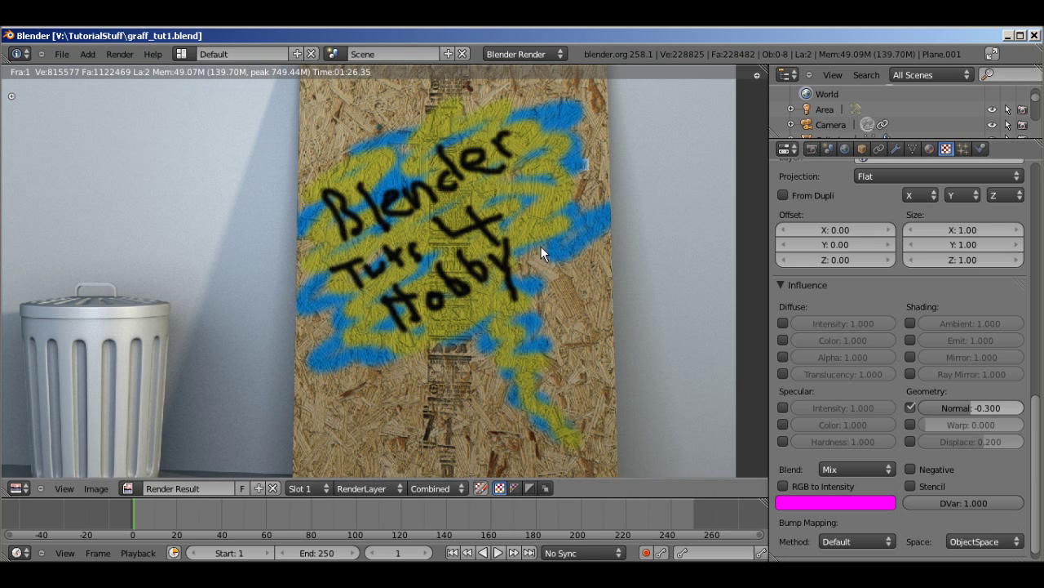
Set the texture's geometry Normal influence to -0.2
left_click(967, 409)
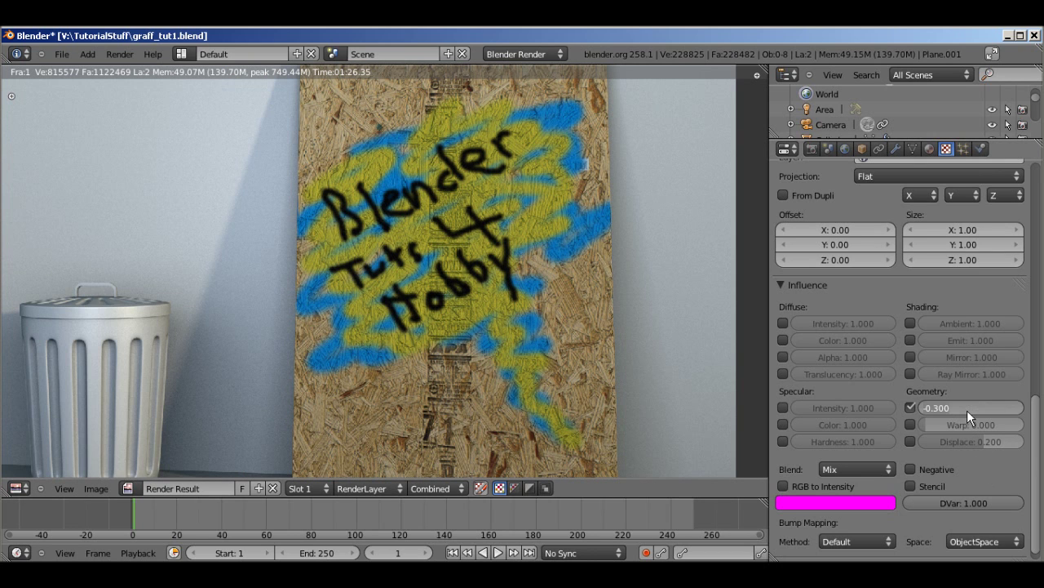
type("-0.2")
key("Return")
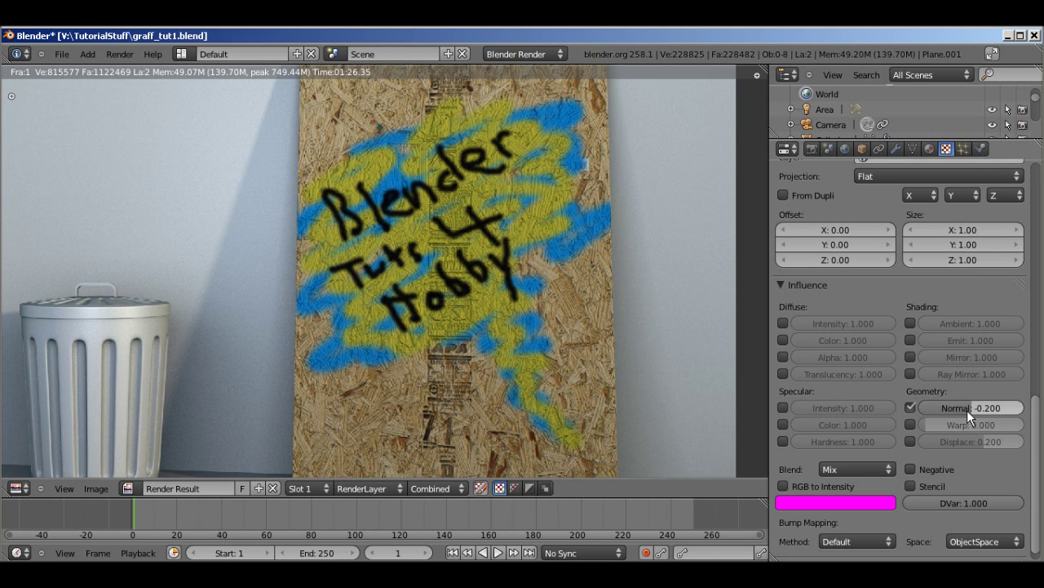
Raise the board's Subsurf viewport subdivisions to 5
scroll(617, 245, "down", 2)
left_click(896, 149)
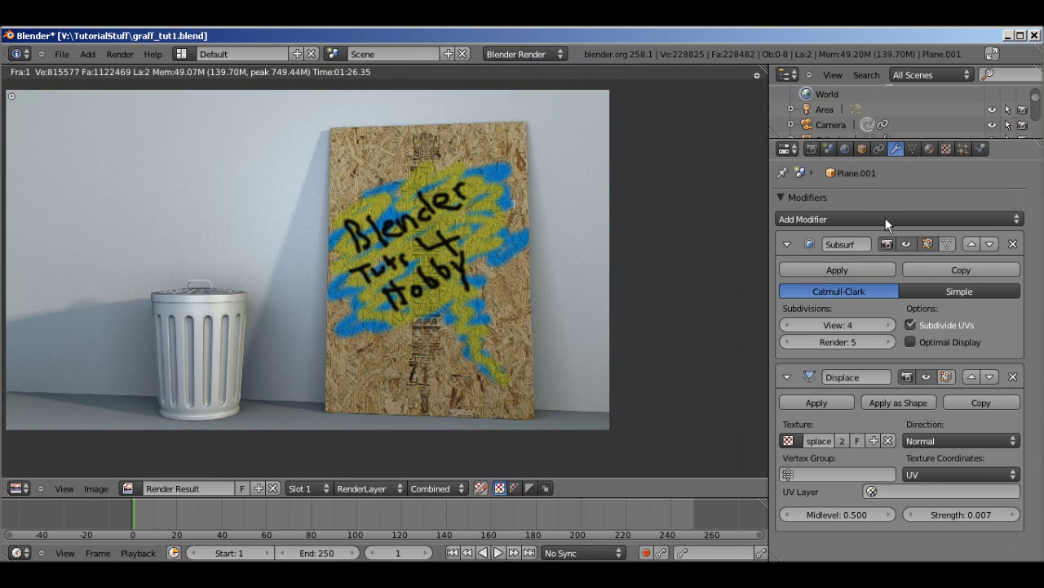
left_click(891, 325)
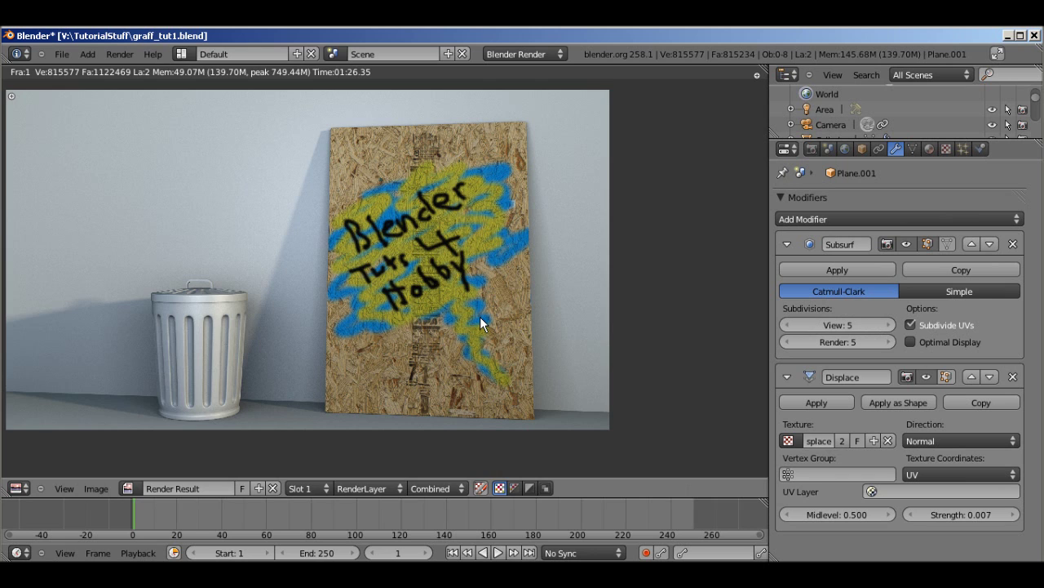
Save over graff_tut1.blend and render the frame with the Normal influence at -0.2
key("Escape")
key("ctrl+s")
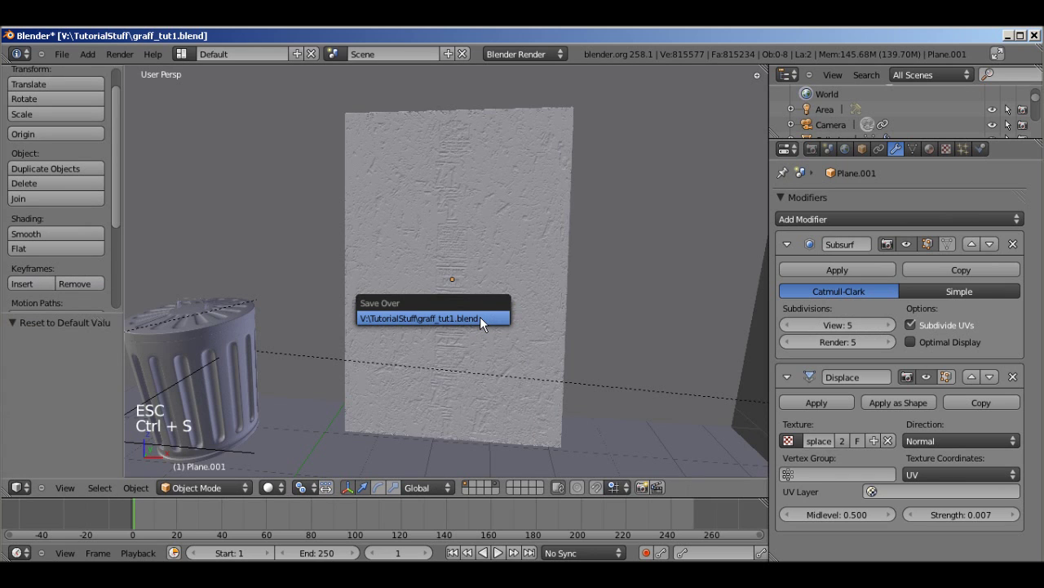
key("Return")
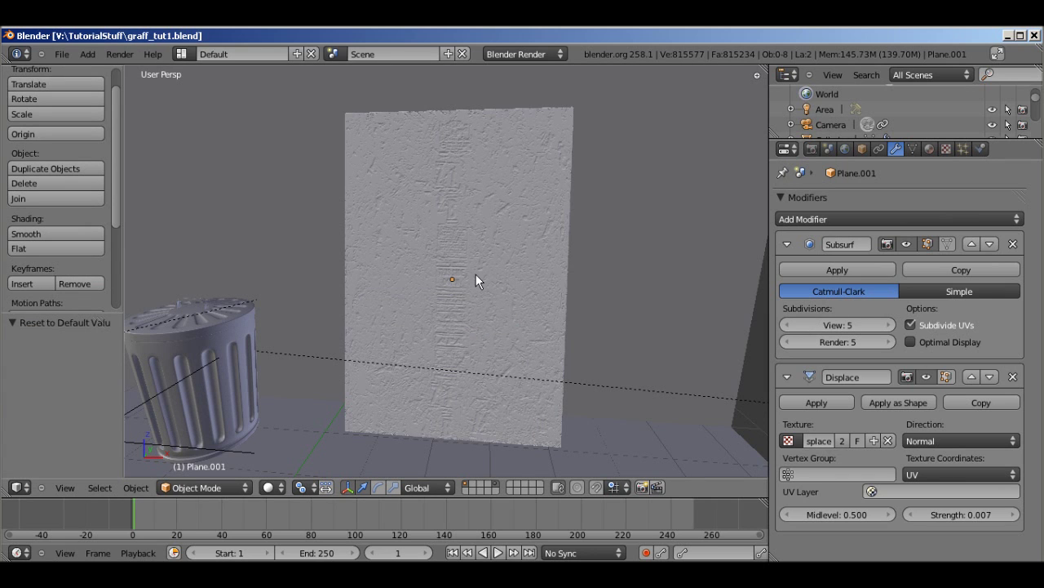
key("F12")
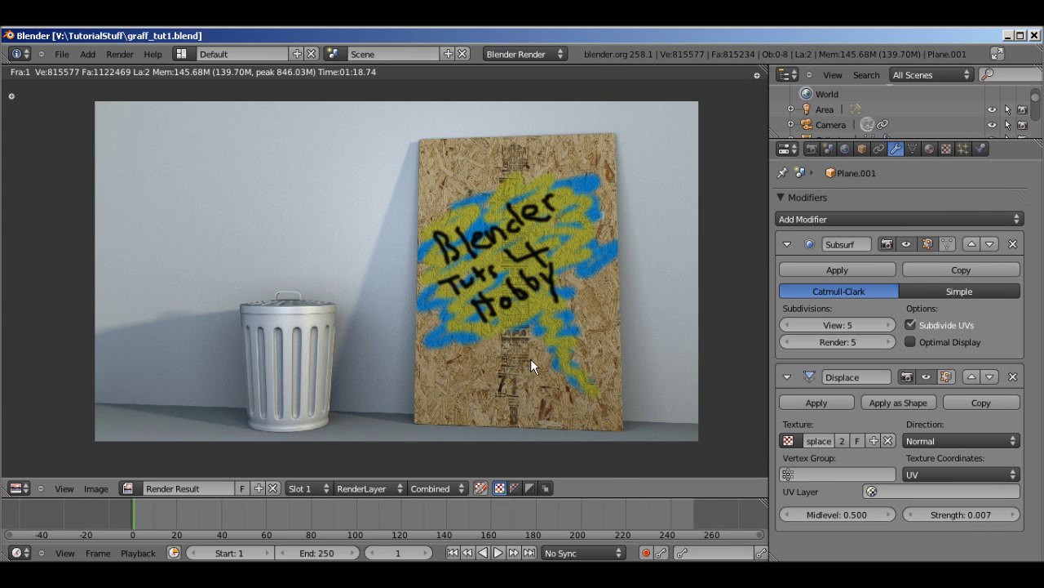
Examine the graffiti, bare wood and upper edge of the board up close in the new render, and the whole image
scroll(530, 358, "up", 2)
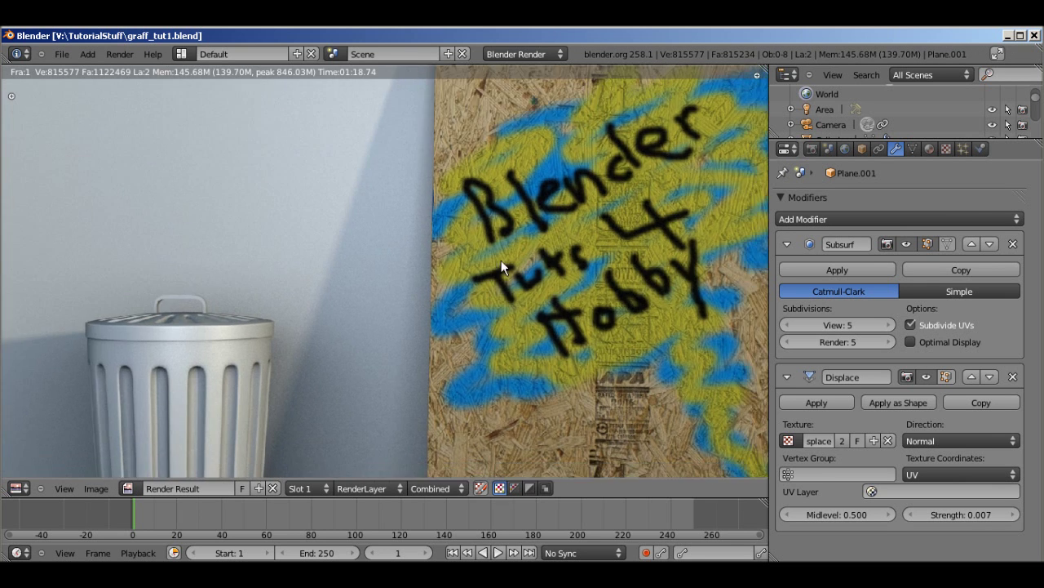
middle_click_drag(501, 260, 319, 116)
scroll(486, 288, "up", 2)
middle_click_drag(523, 279, 532, 488)
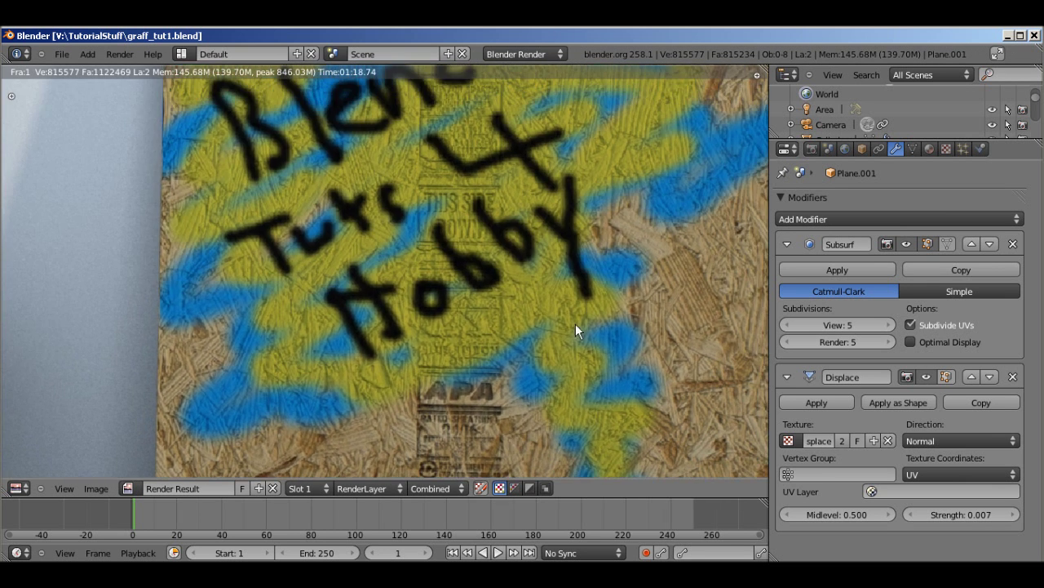
middle_click_drag(493, 213, 528, 476)
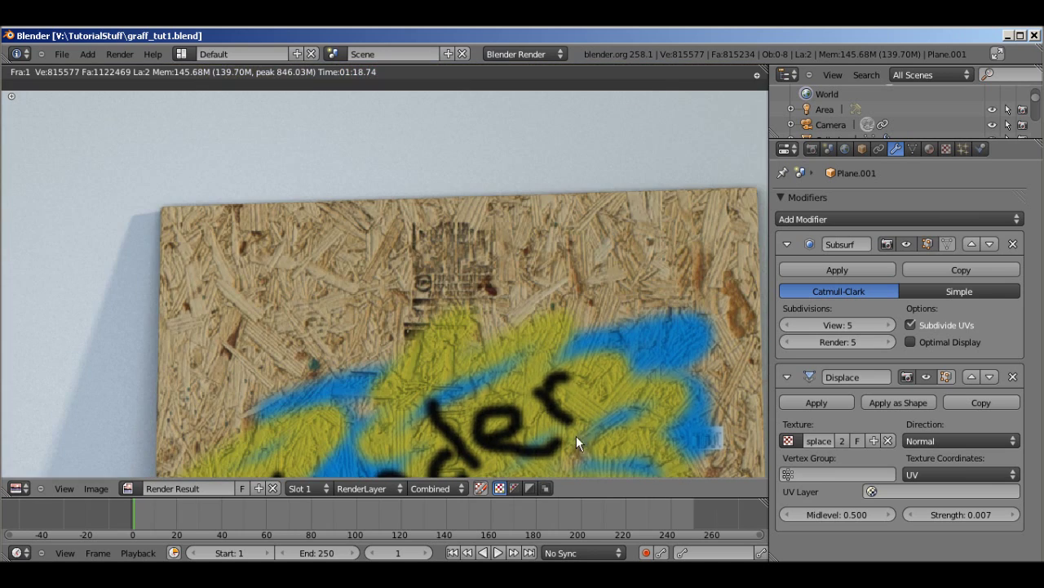
middle_click_drag(576, 441, 544, 285)
scroll(502, 360, "down", 5)
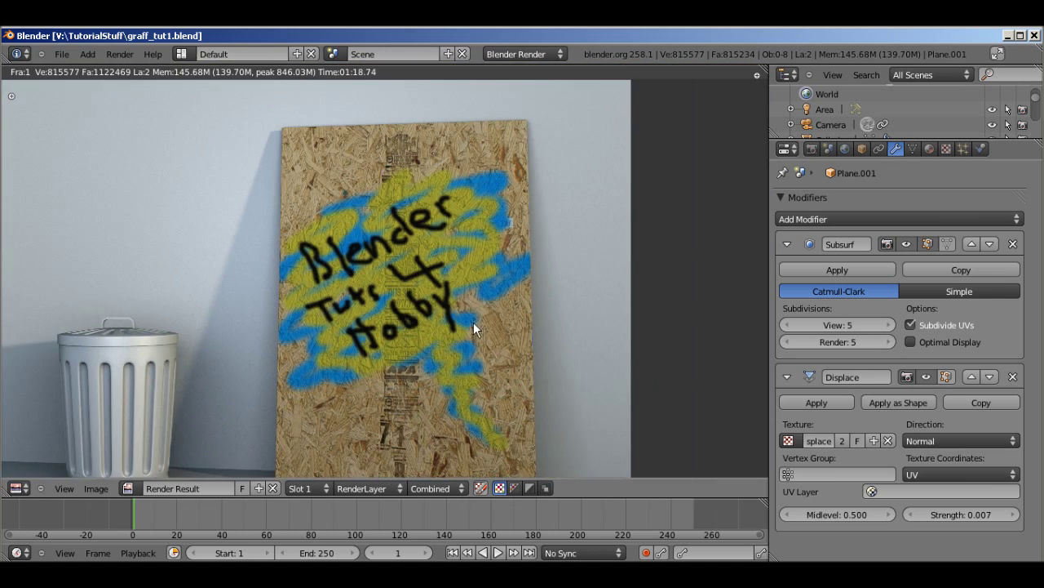
middle_click_drag(474, 322, 568, 282)
scroll(561, 282, "down", 1)
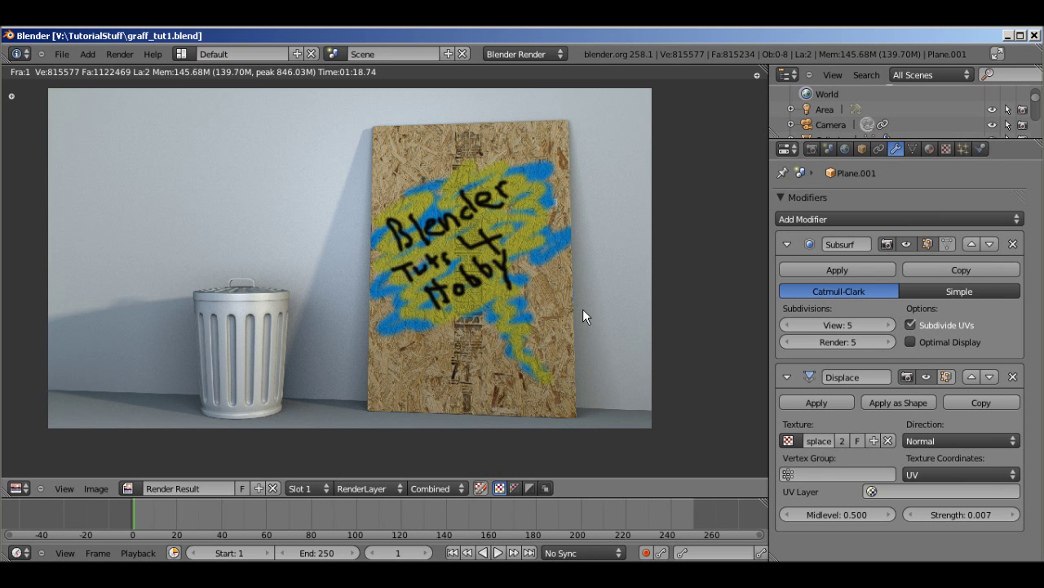
Return from the render to the 3D scene and lower the board's Subsurf viewport subdivisions to 4
key("Escape")
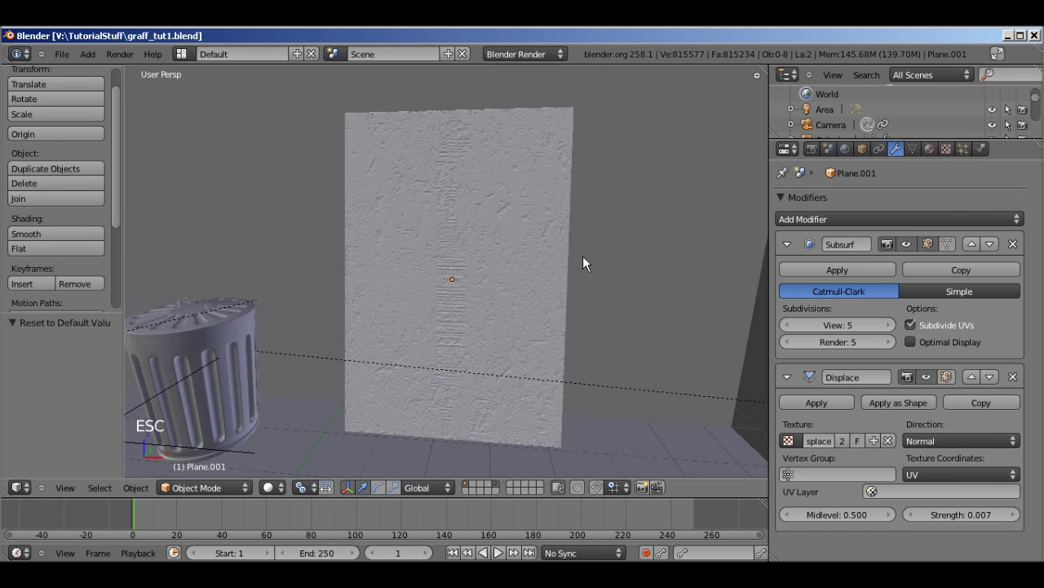
middle_click_drag(582, 289, 620, 300)
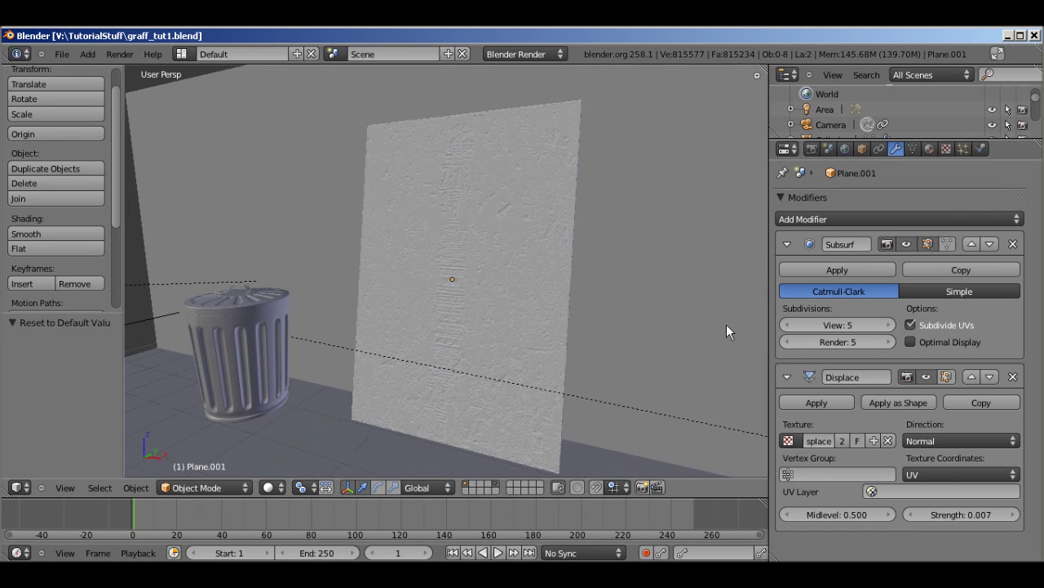
left_click(788, 325)
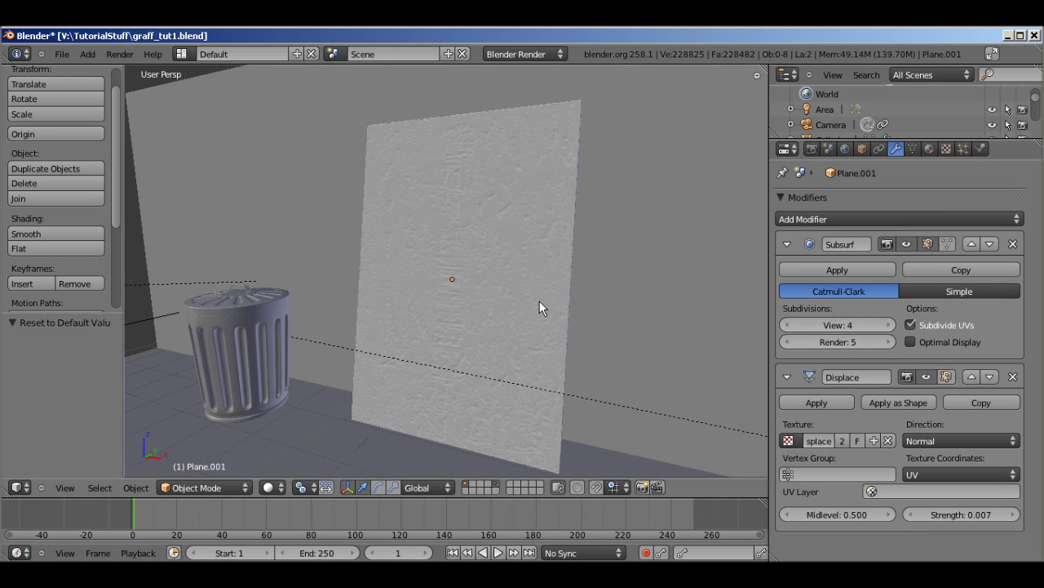
Check the shadows in the render, select the lamp near the wall's open side and set its ray shadow Soft Size to 6
scroll(539, 303, "down", 3)
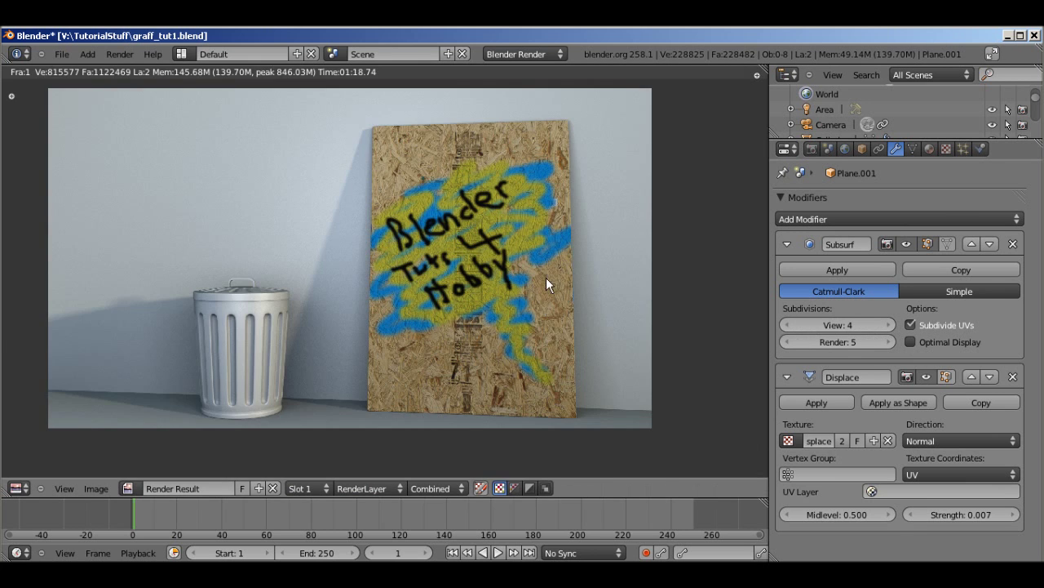
scroll(546, 277, "up", 3)
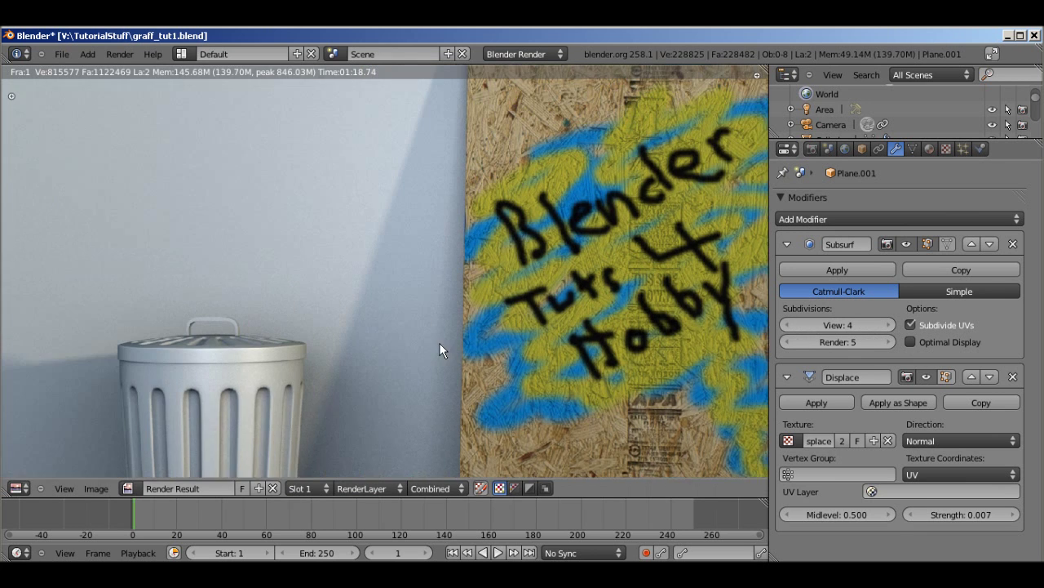
scroll(432, 209, "down", 4)
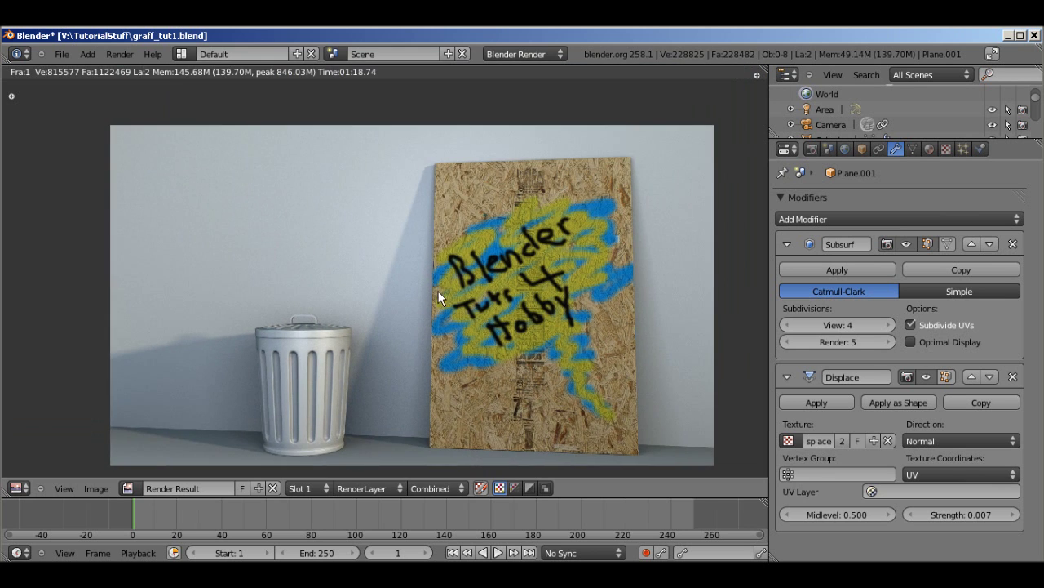
key("Escape")
right_click(728, 341)
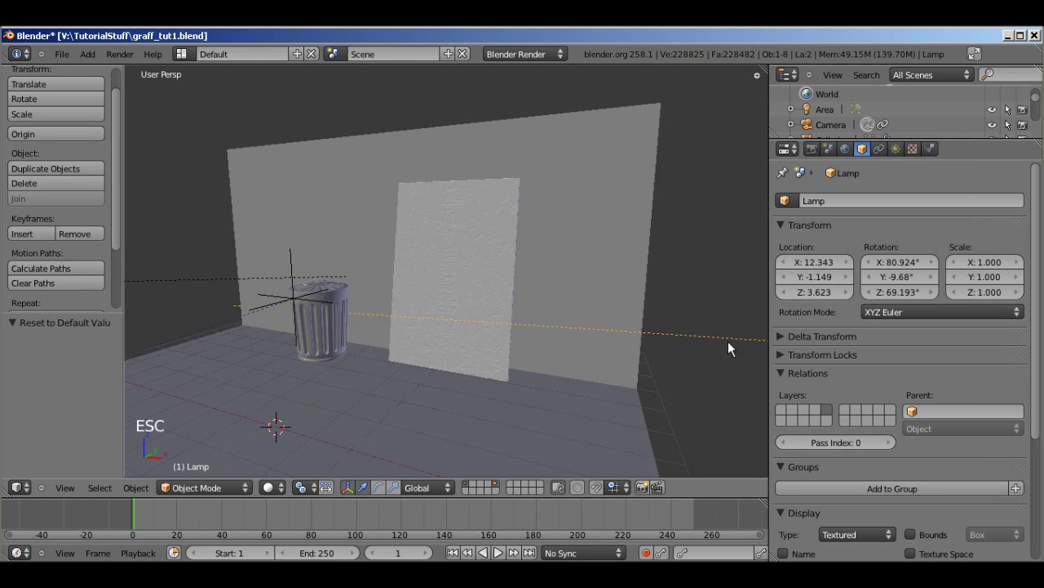
middle_click_drag(728, 342, 759, 278)
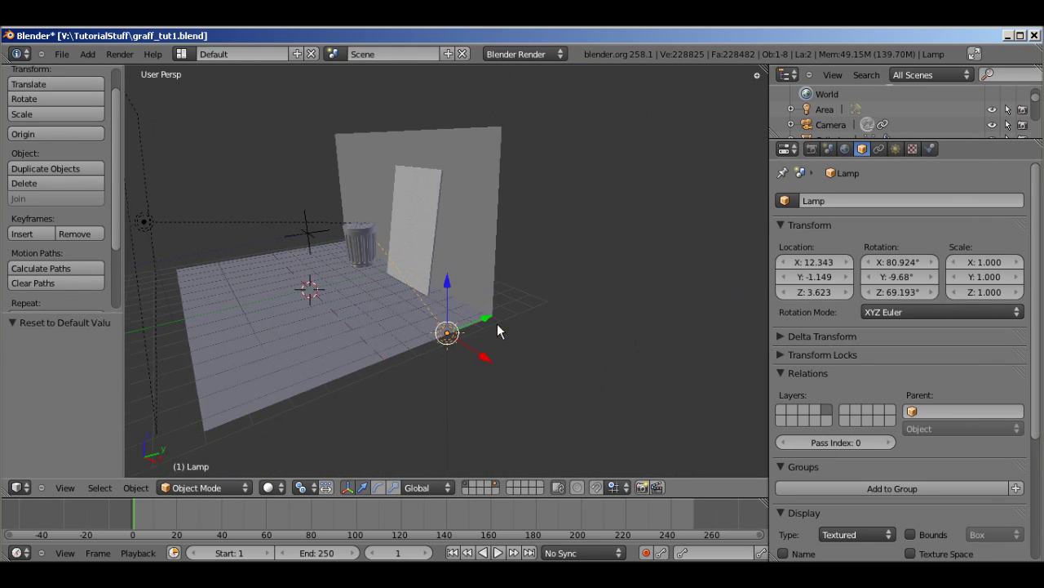
left_click(896, 149)
scroll(1020, 424, "down", 8)
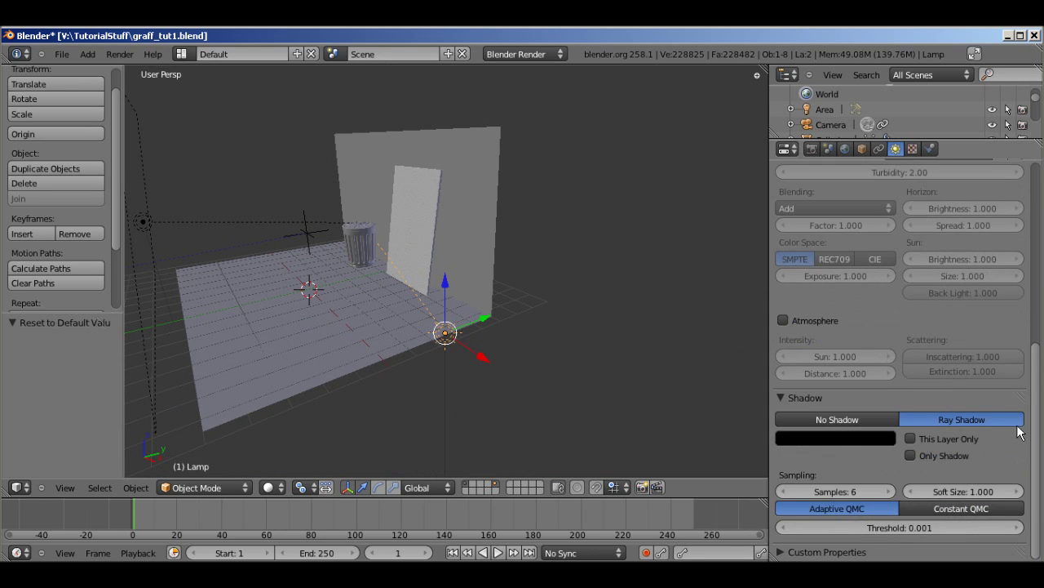
left_click(965, 493)
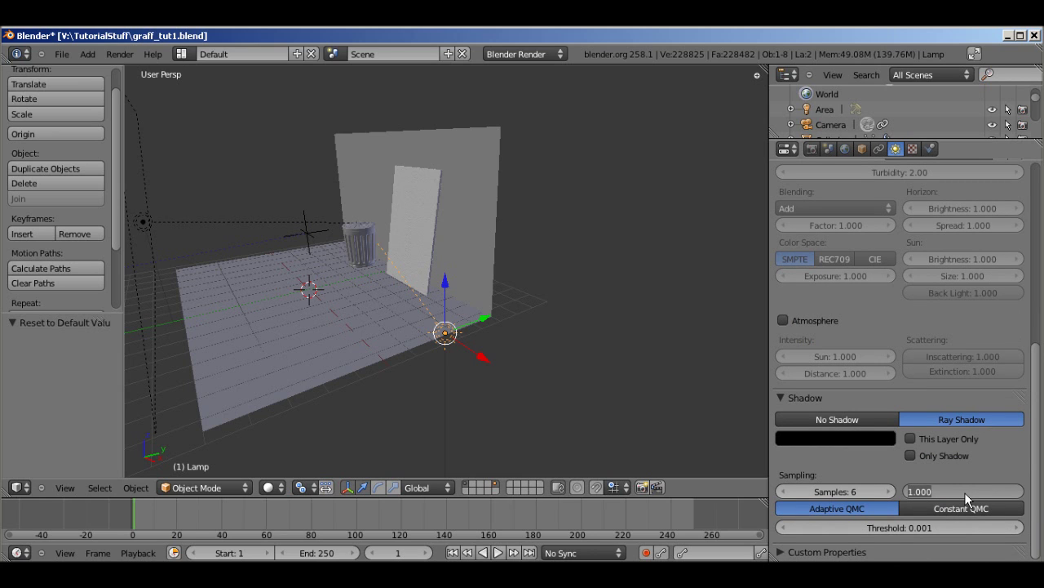
type("6")
key("Return")
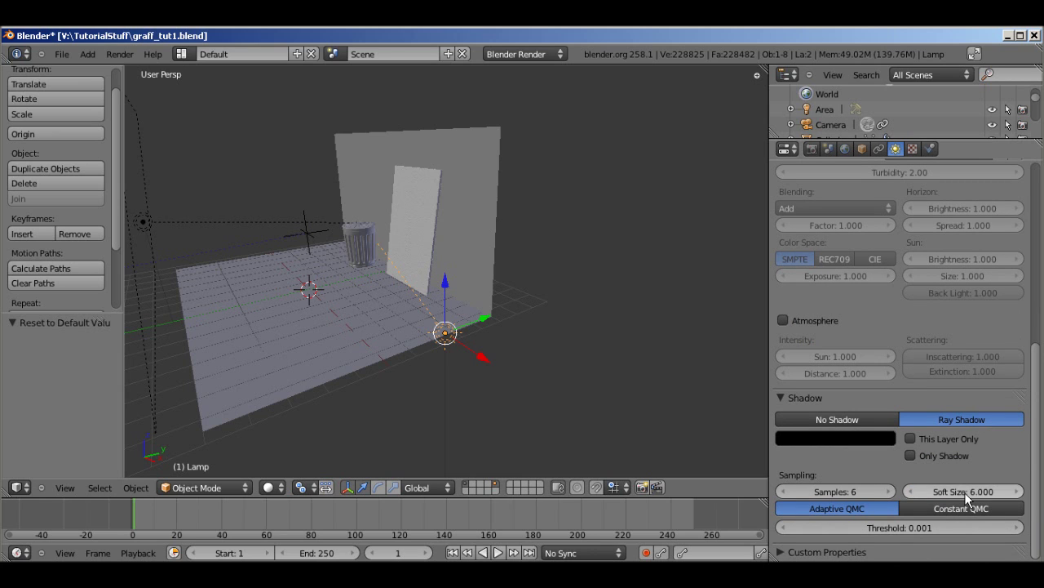
Save the scene over graff_tut1.blend with the softened lamp shadow
middle_click_drag(395, 299, 539, 294)
middle_click_drag(467, 311, 584, 276)
key("ctrl+s")
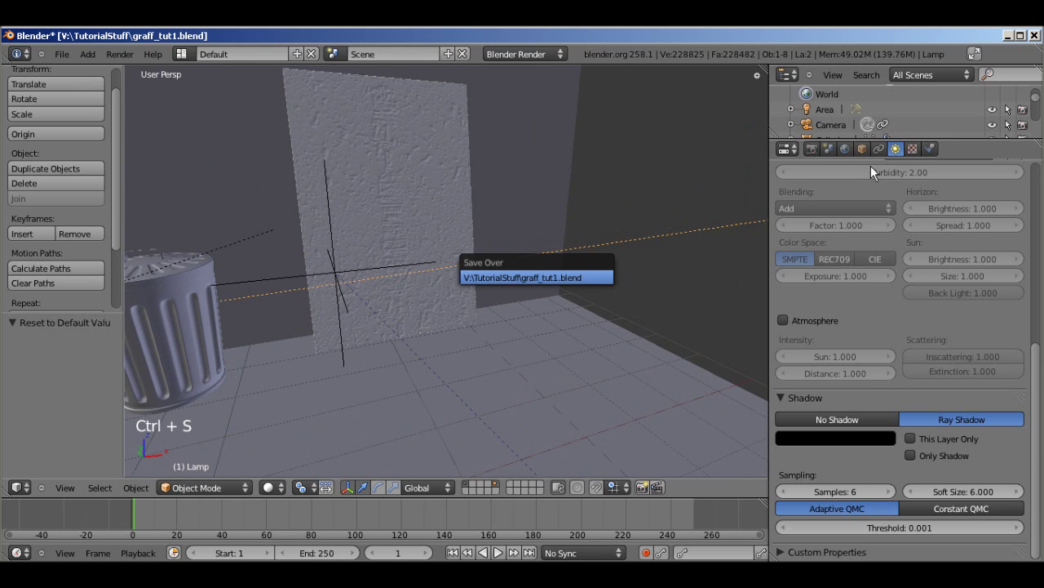
left_click(522, 278)
Select the board leaning on the wall and set its Subsurf viewport subdivisions to 5
right_click(422, 172)
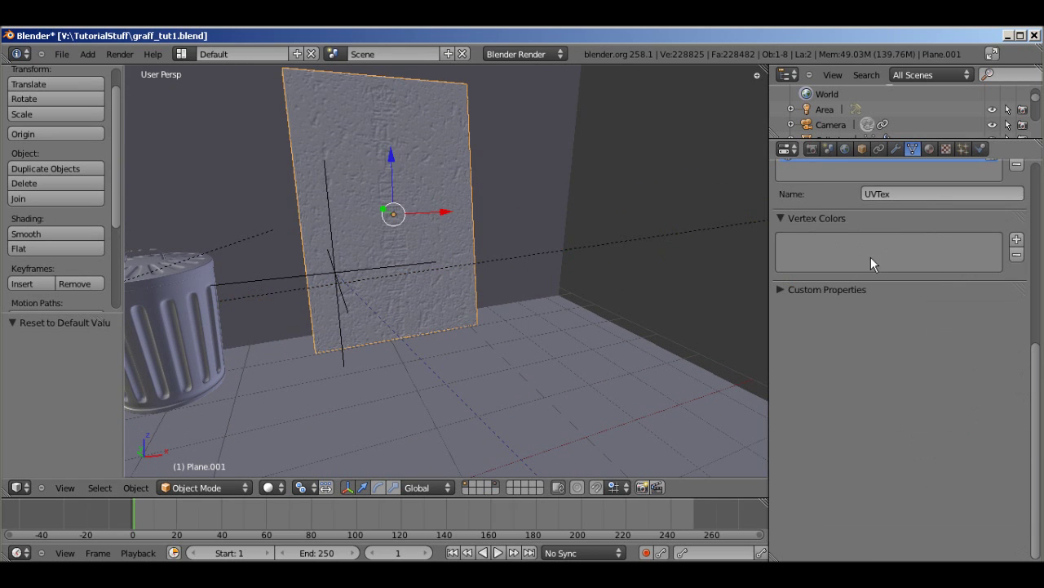
scroll(871, 257, "up", 10)
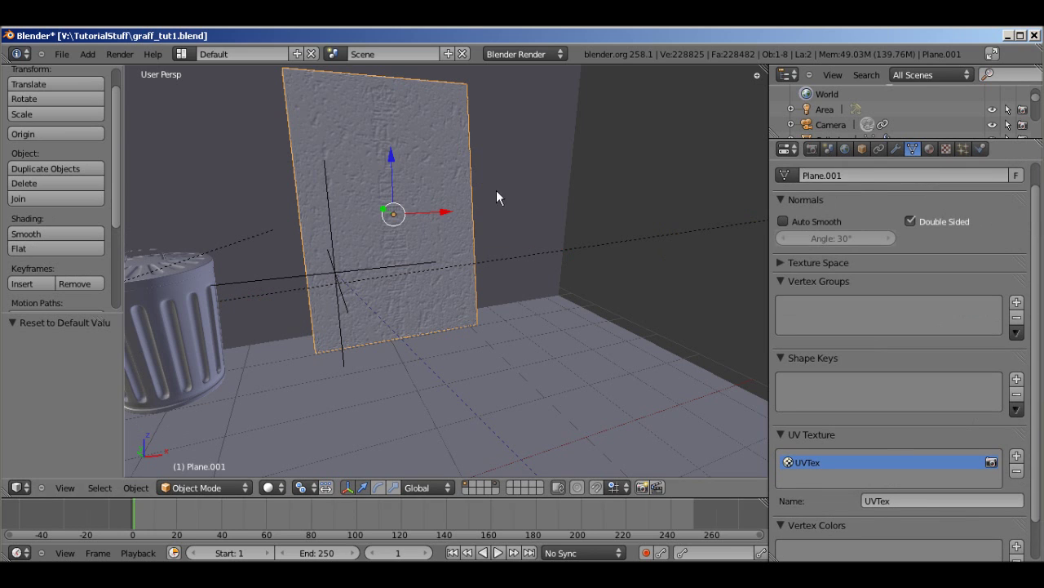
left_click(896, 149)
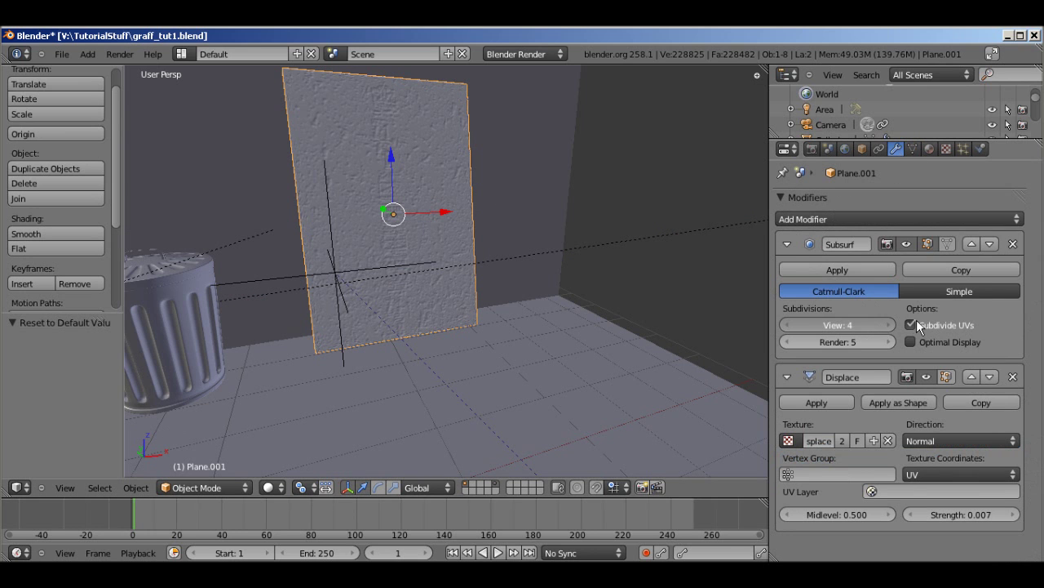
key("ctrl+5")
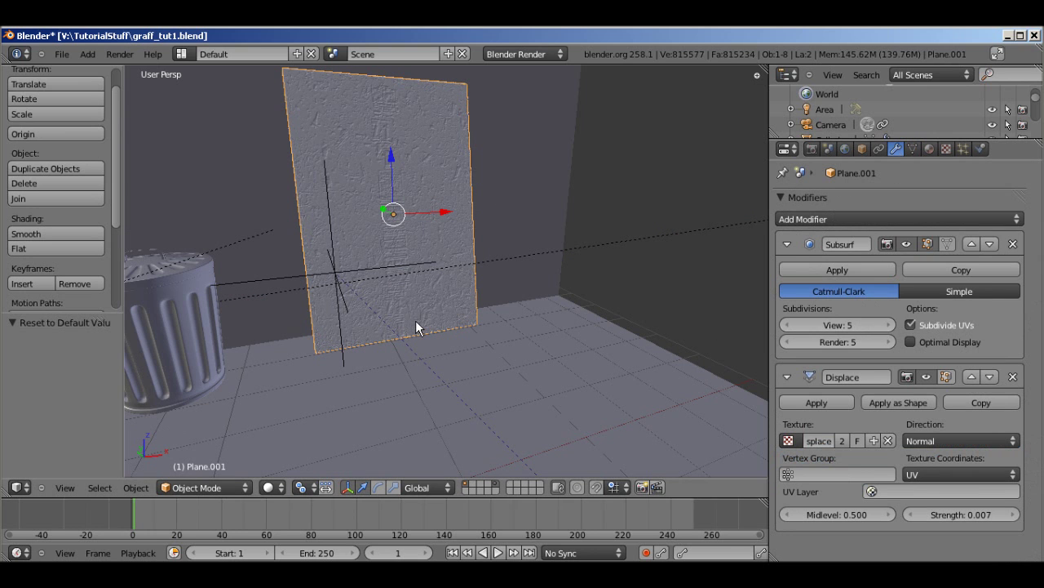
Render the scene from the camera and inspect the metal trash can and its wall shadow up close
key("F12")
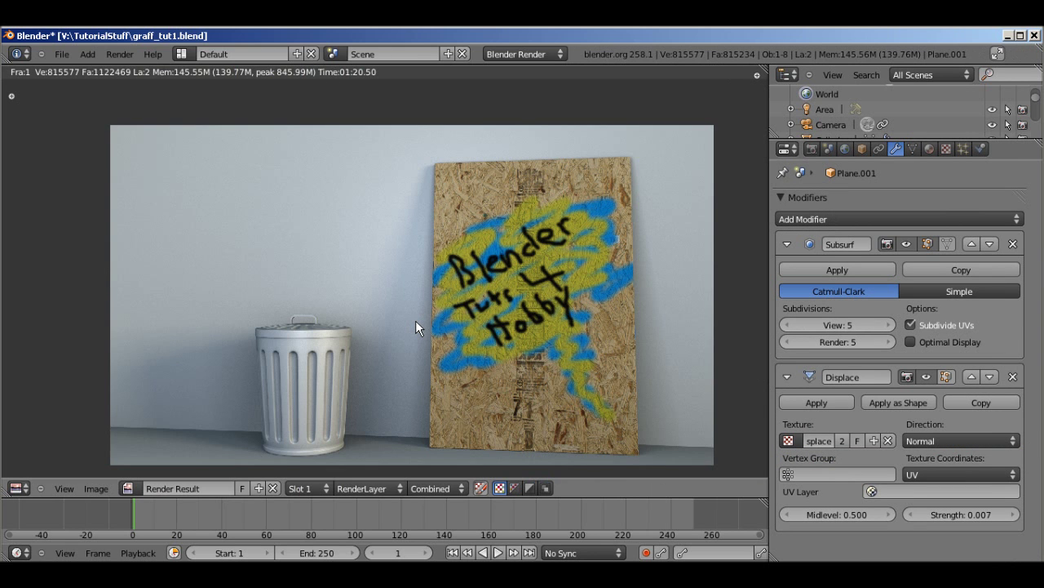
scroll(548, 278, "up", 2)
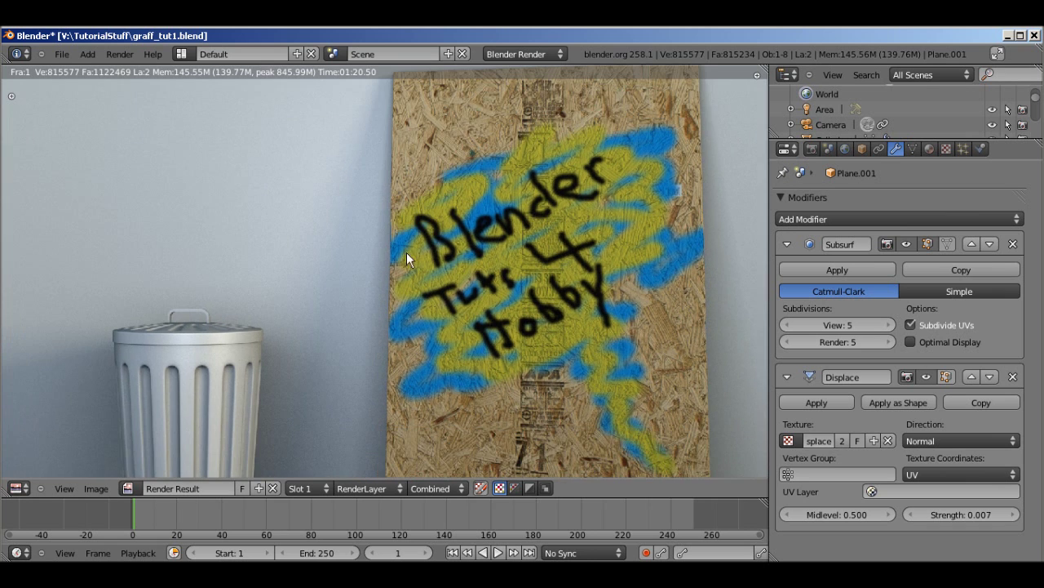
middle_click_drag(316, 433, 437, 225)
middle_click_drag(373, 197, 478, 283)
scroll(571, 247, "up", 2)
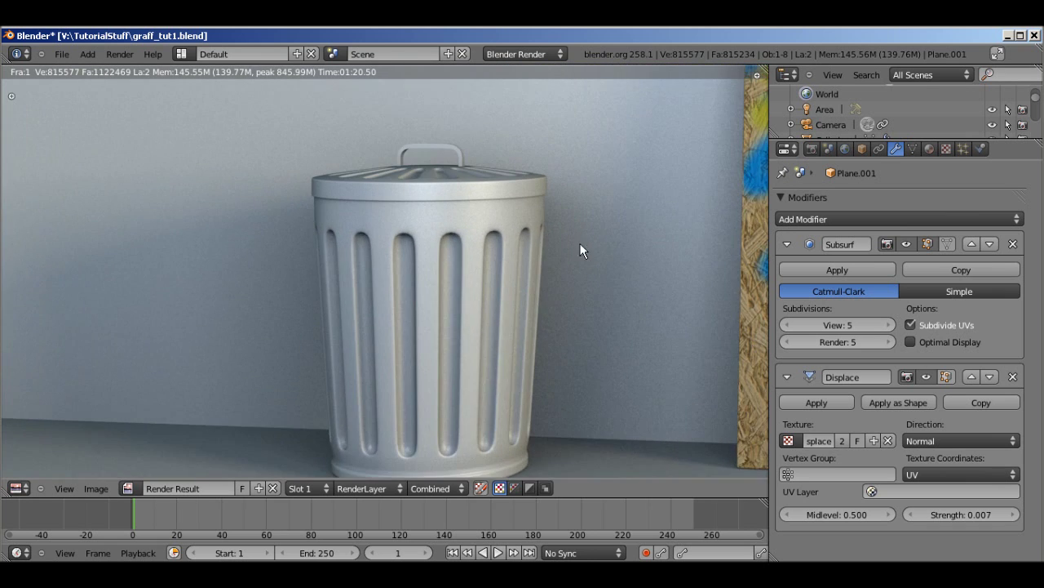
Examine the spray-painted board's surface relief and the softened shadows in the render, both close up and across the whole image
middle_click_drag(580, 251, 326, 291)
scroll(605, 222, "down", 1)
middle_click_drag(606, 222, 517, 326)
scroll(518, 327, "down", 1)
scroll(552, 283, "down", 1)
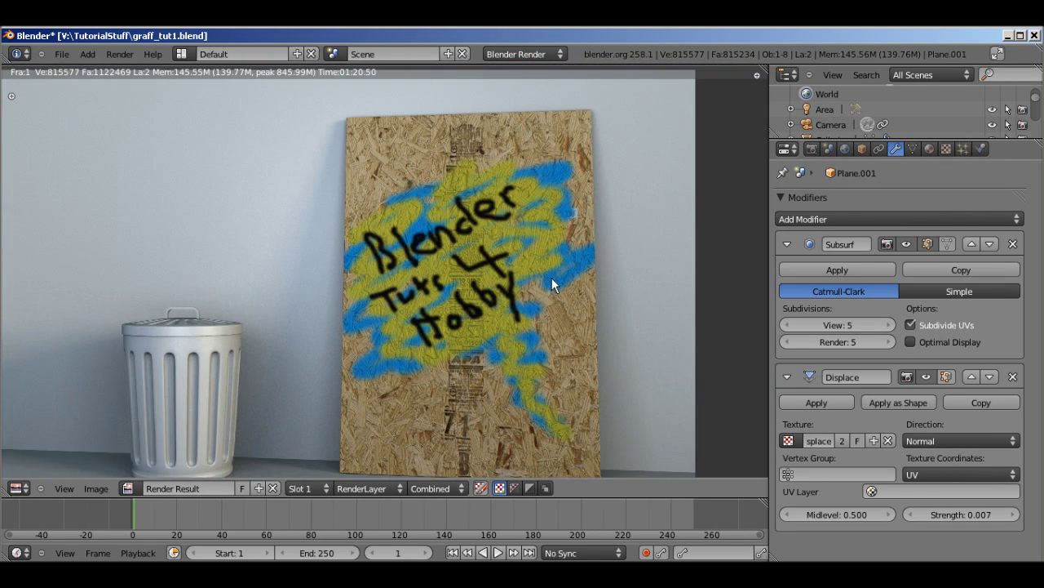
scroll(552, 278, "down", 1)
middle_click_drag(485, 296, 515, 319)
scroll(514, 319, "up", 1)
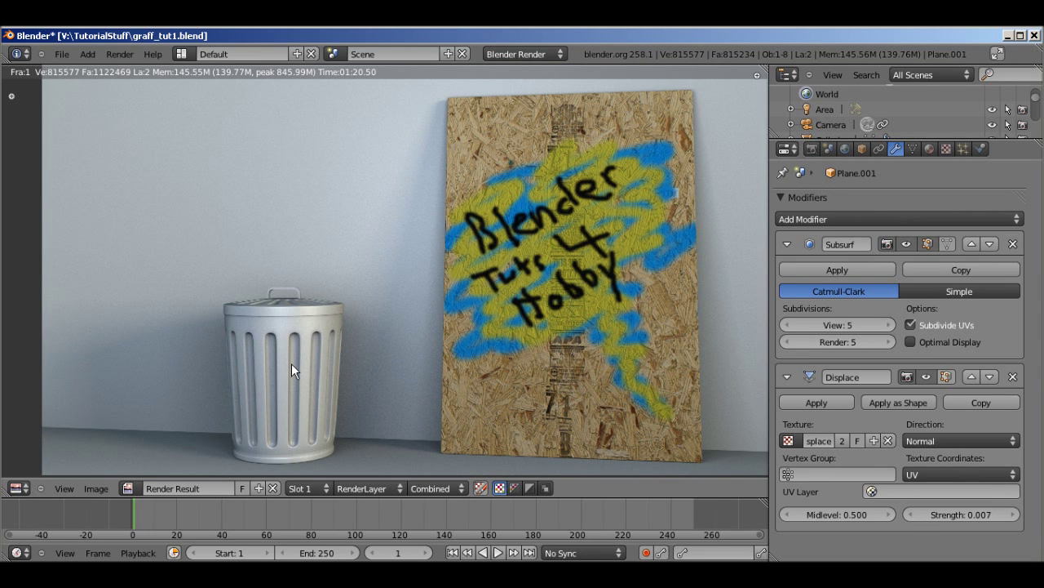
scroll(397, 302, "down", 2)
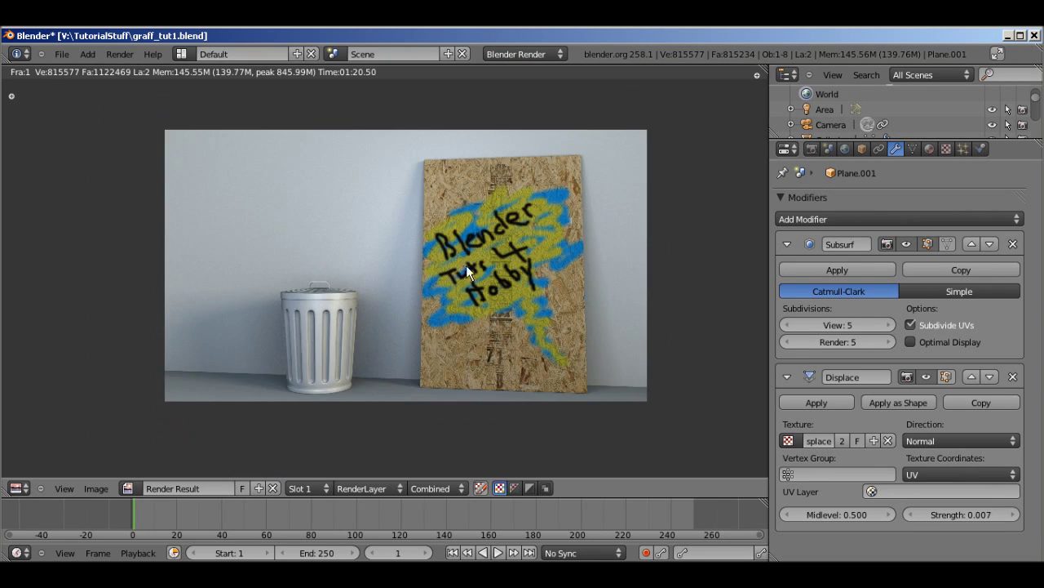
scroll(384, 272, "up", 1)
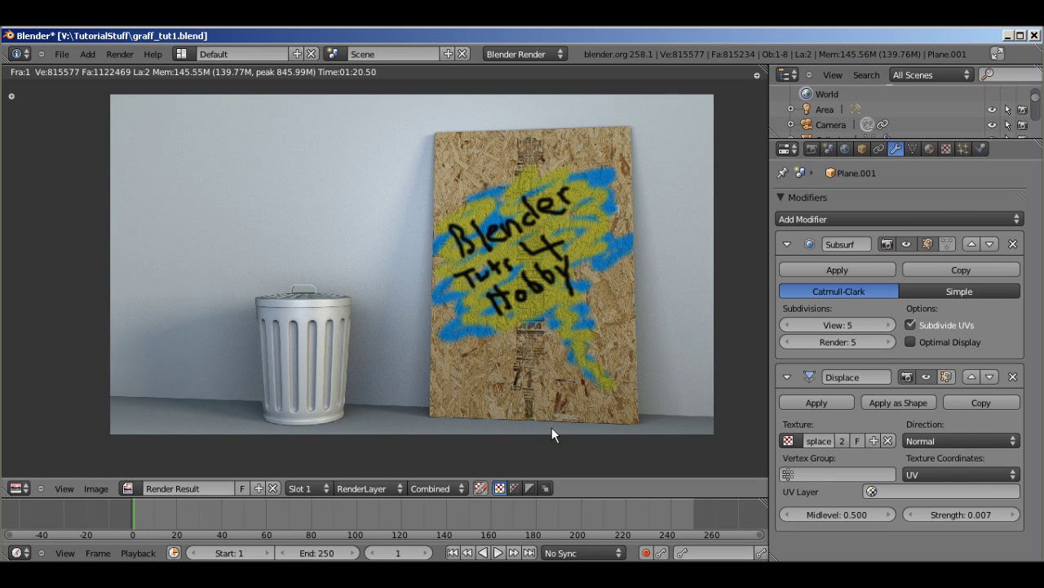